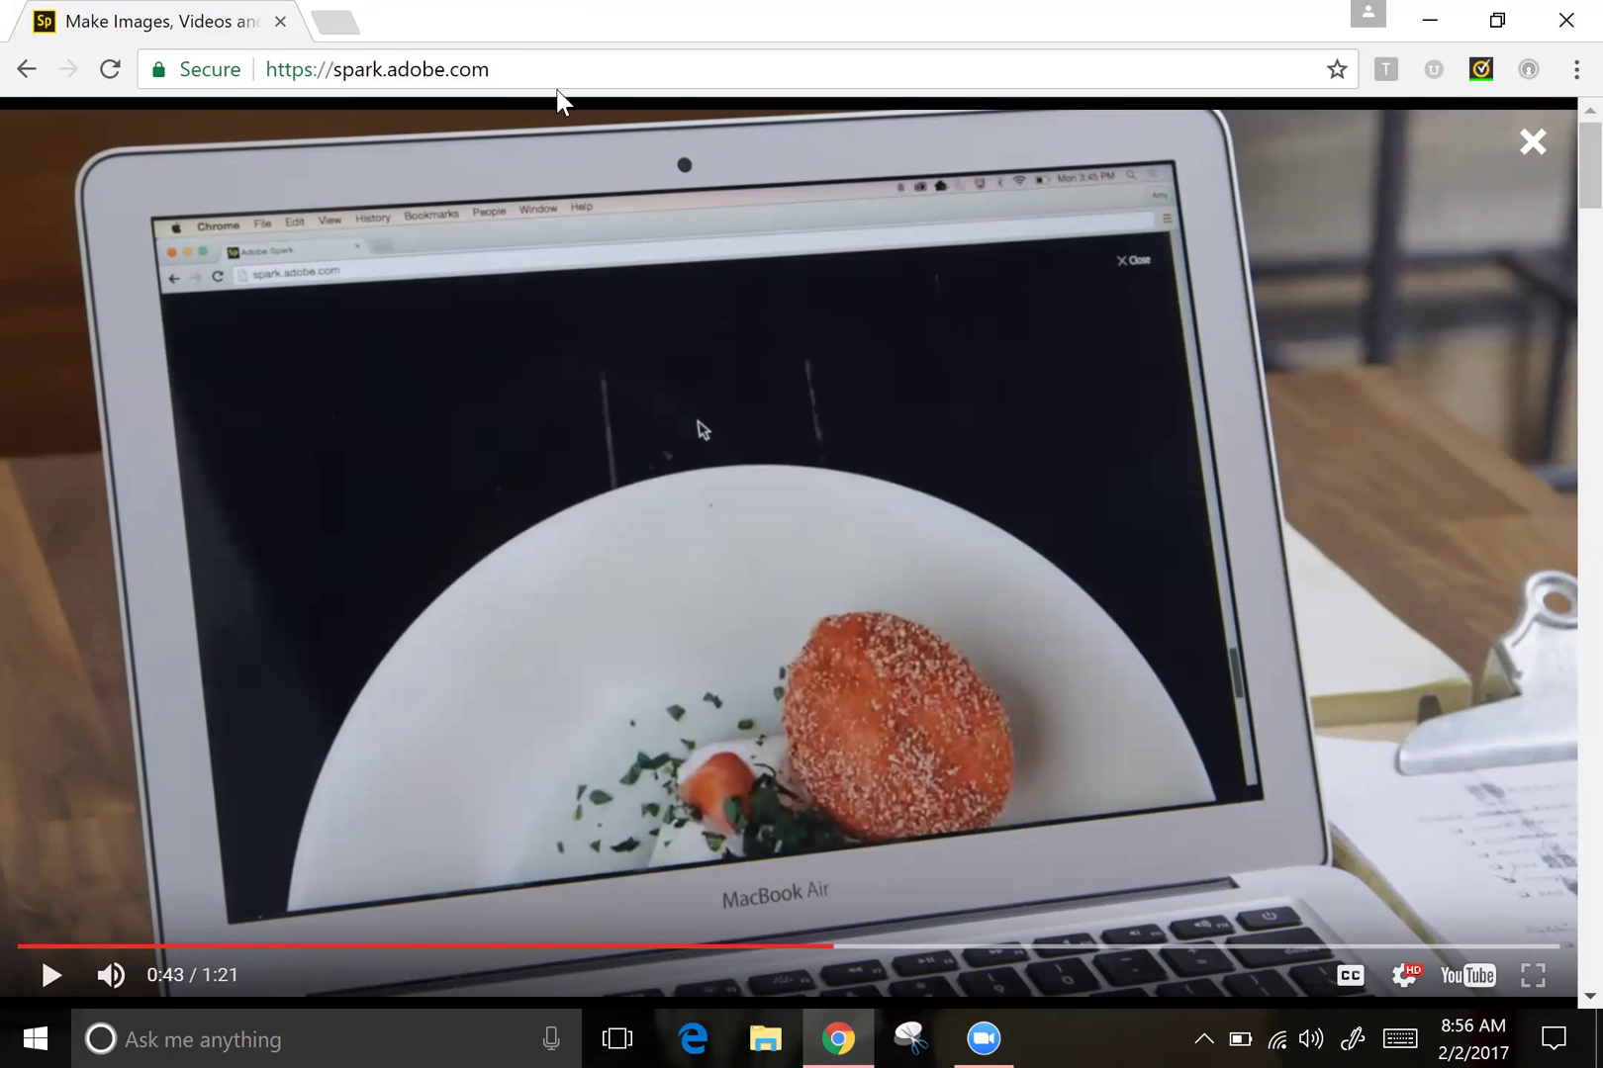
Select the spark.adobe.com web address in the browser's address bar.
drag(491, 70, 265, 69)
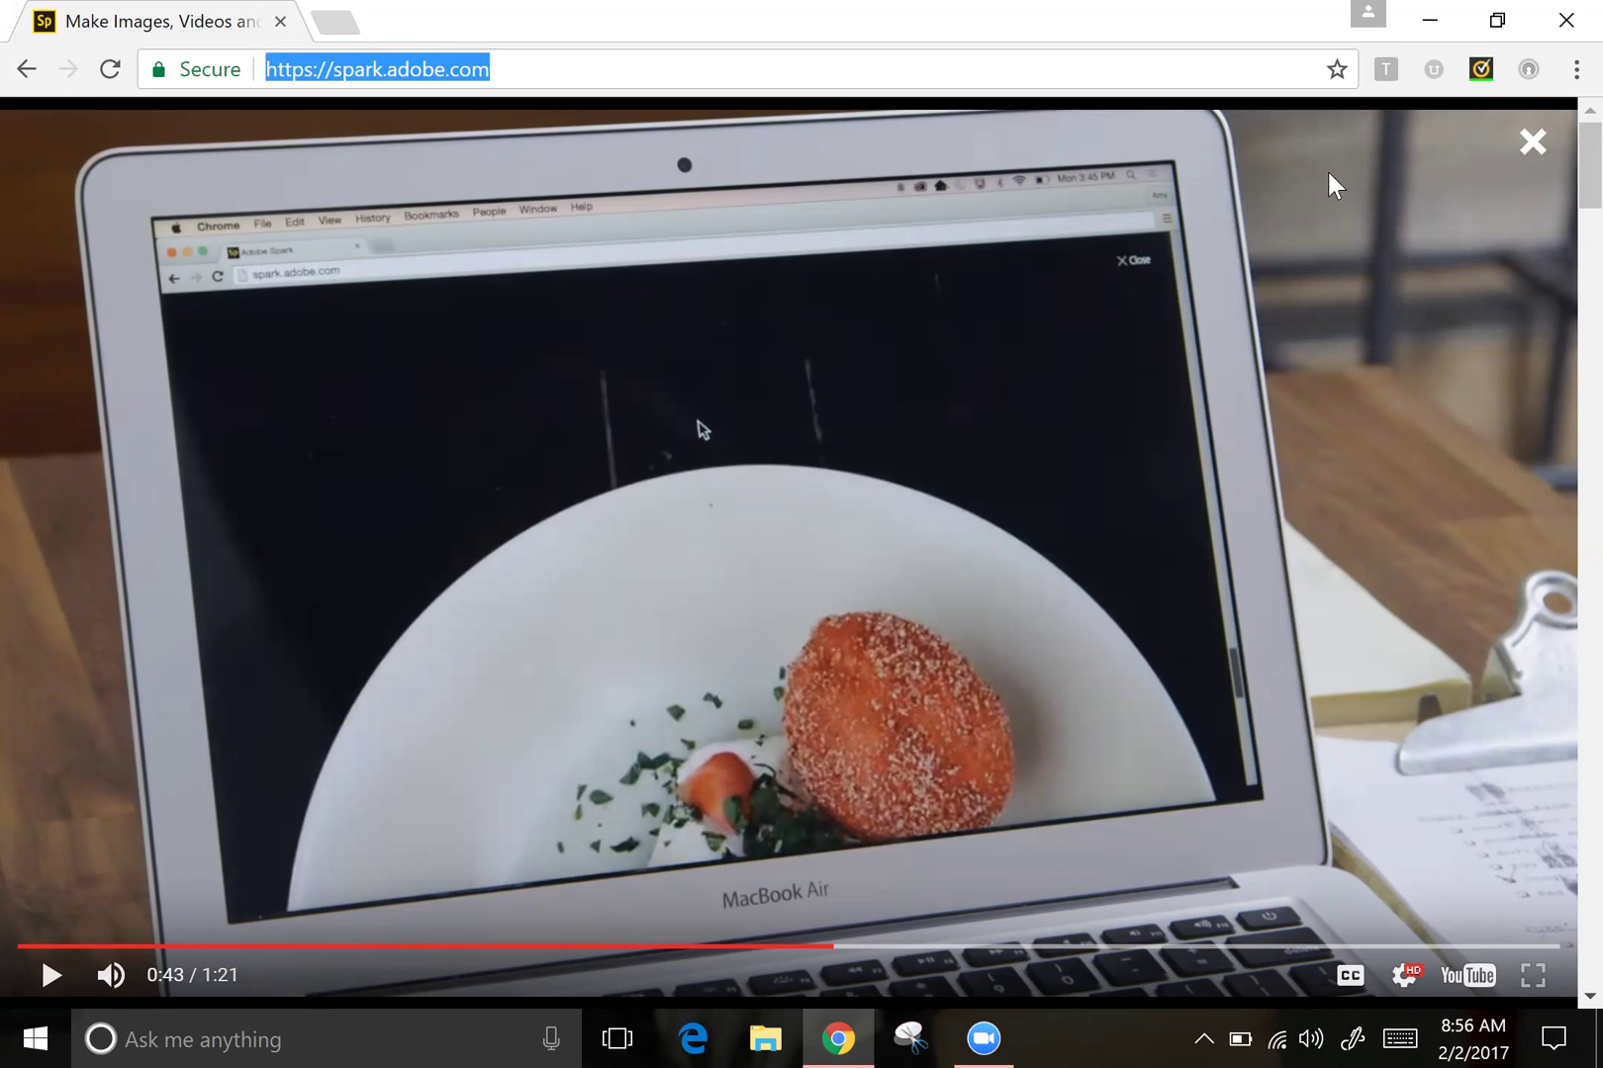
Dismiss the promo video and newsletter sign-up popup, then start a new Spark project.
click(1536, 139)
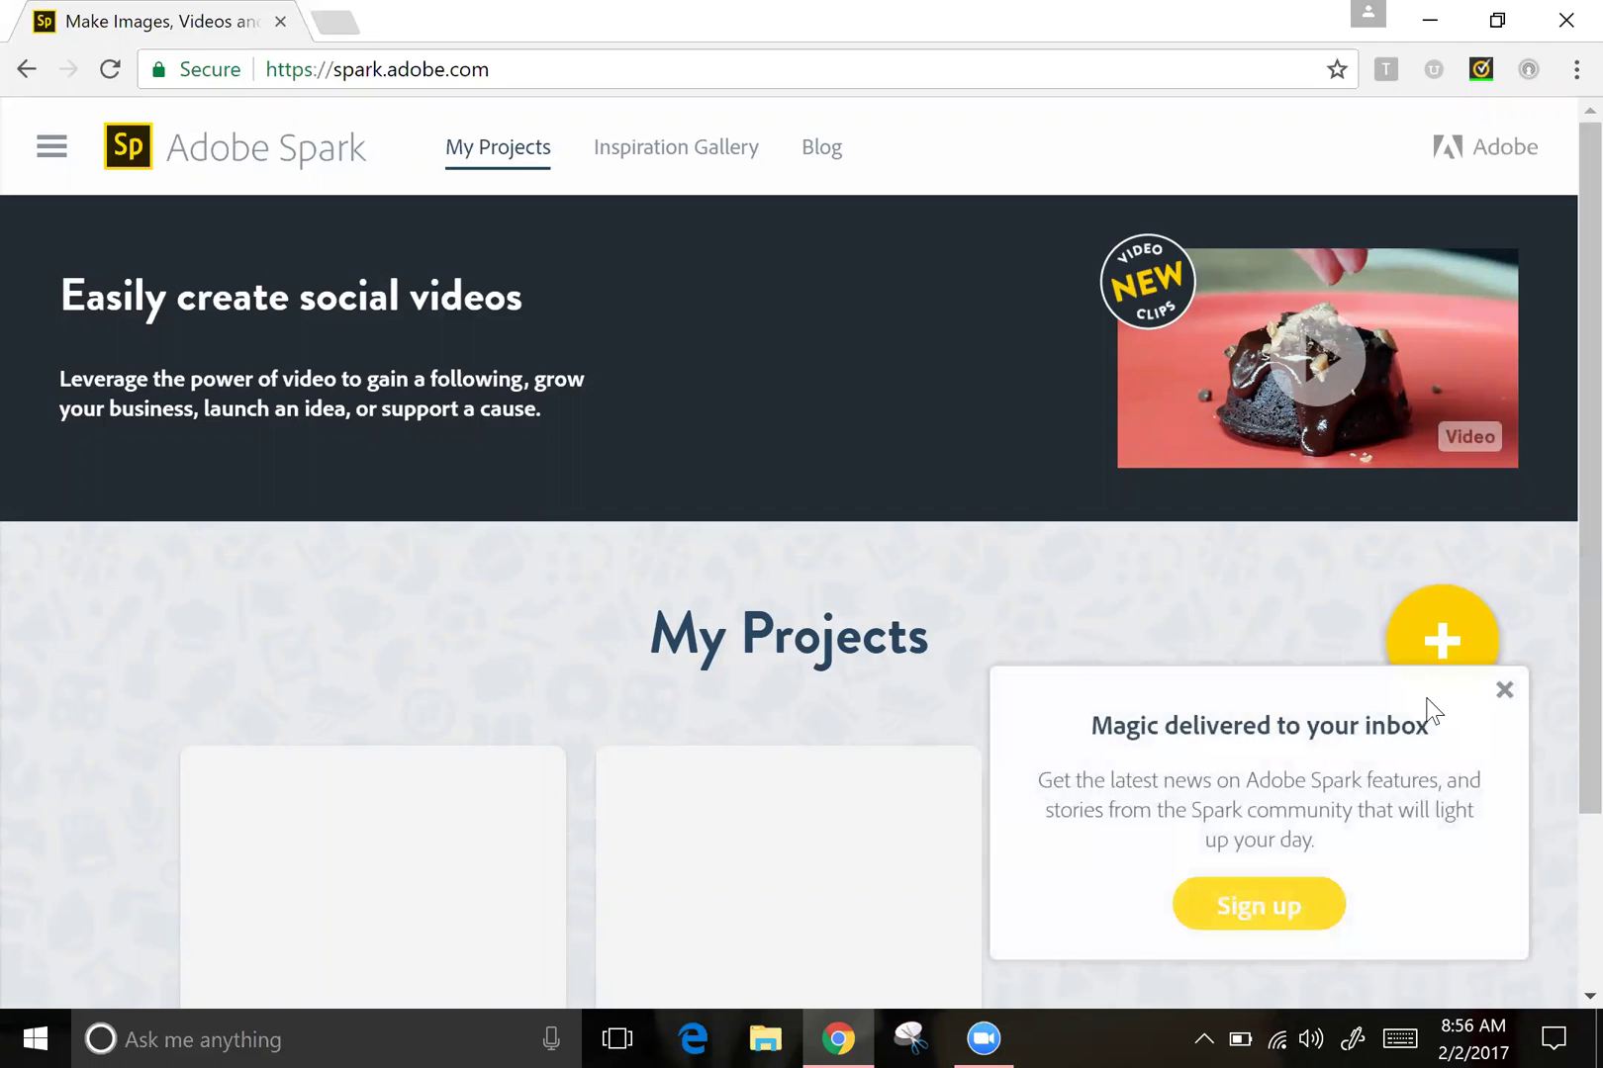
click(1504, 690)
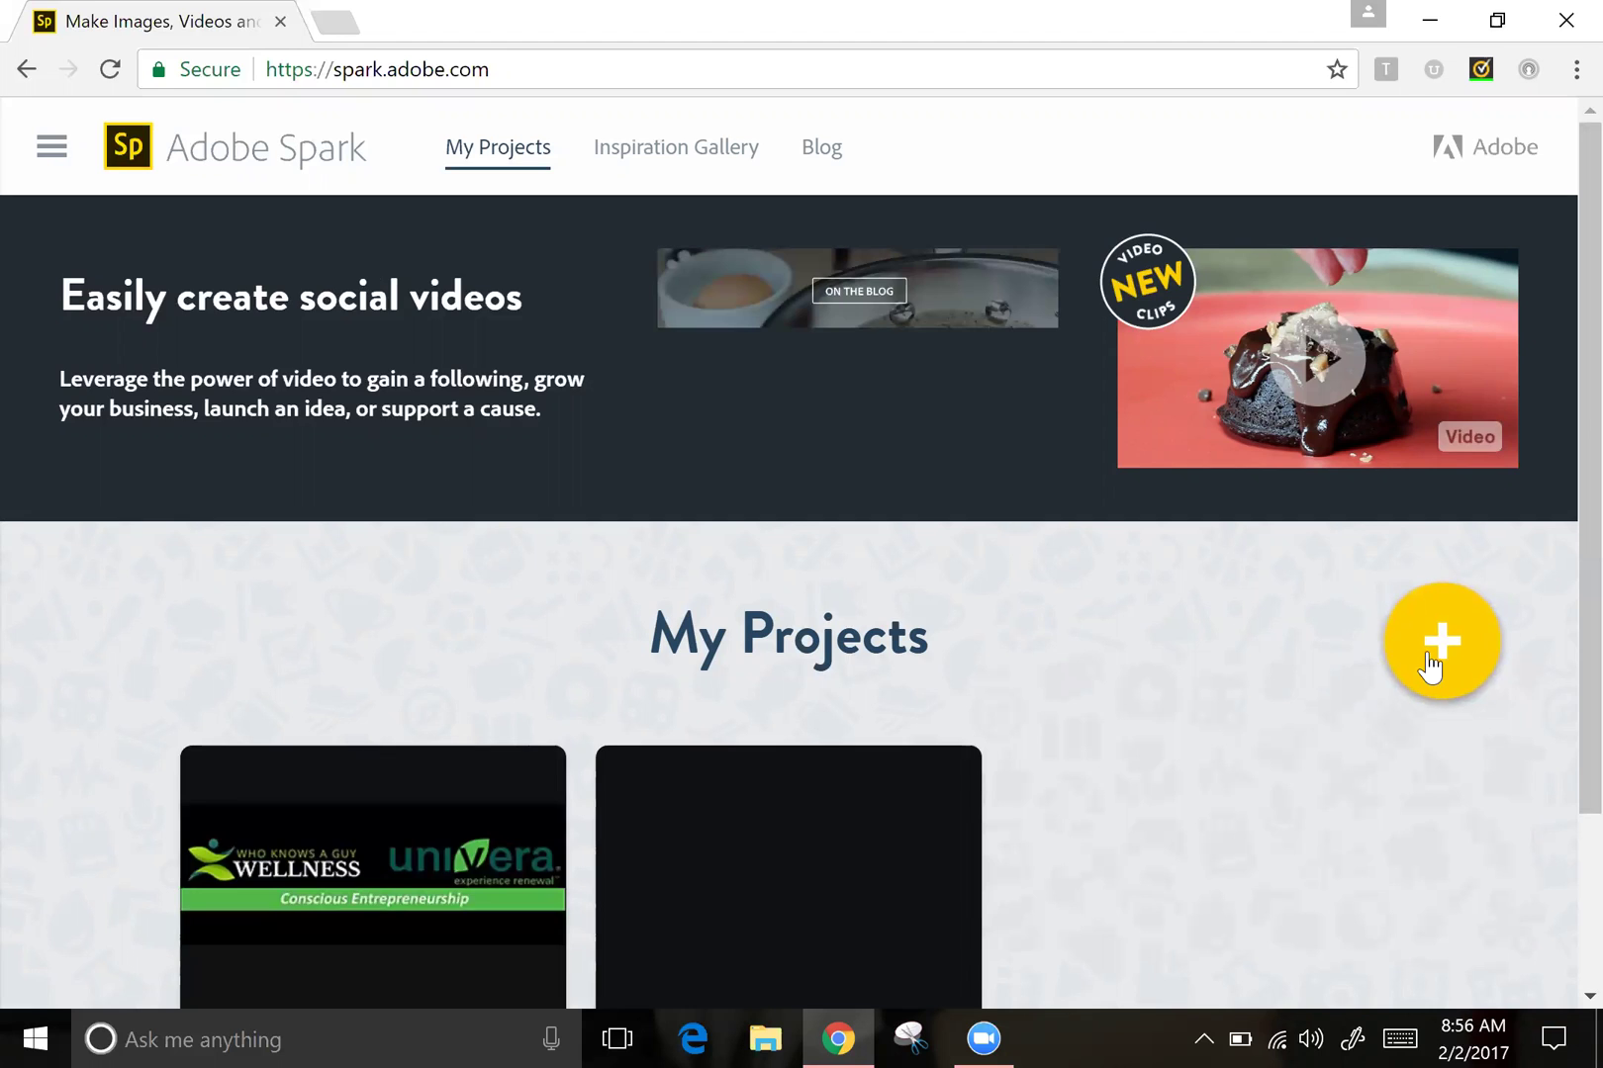
click(1430, 660)
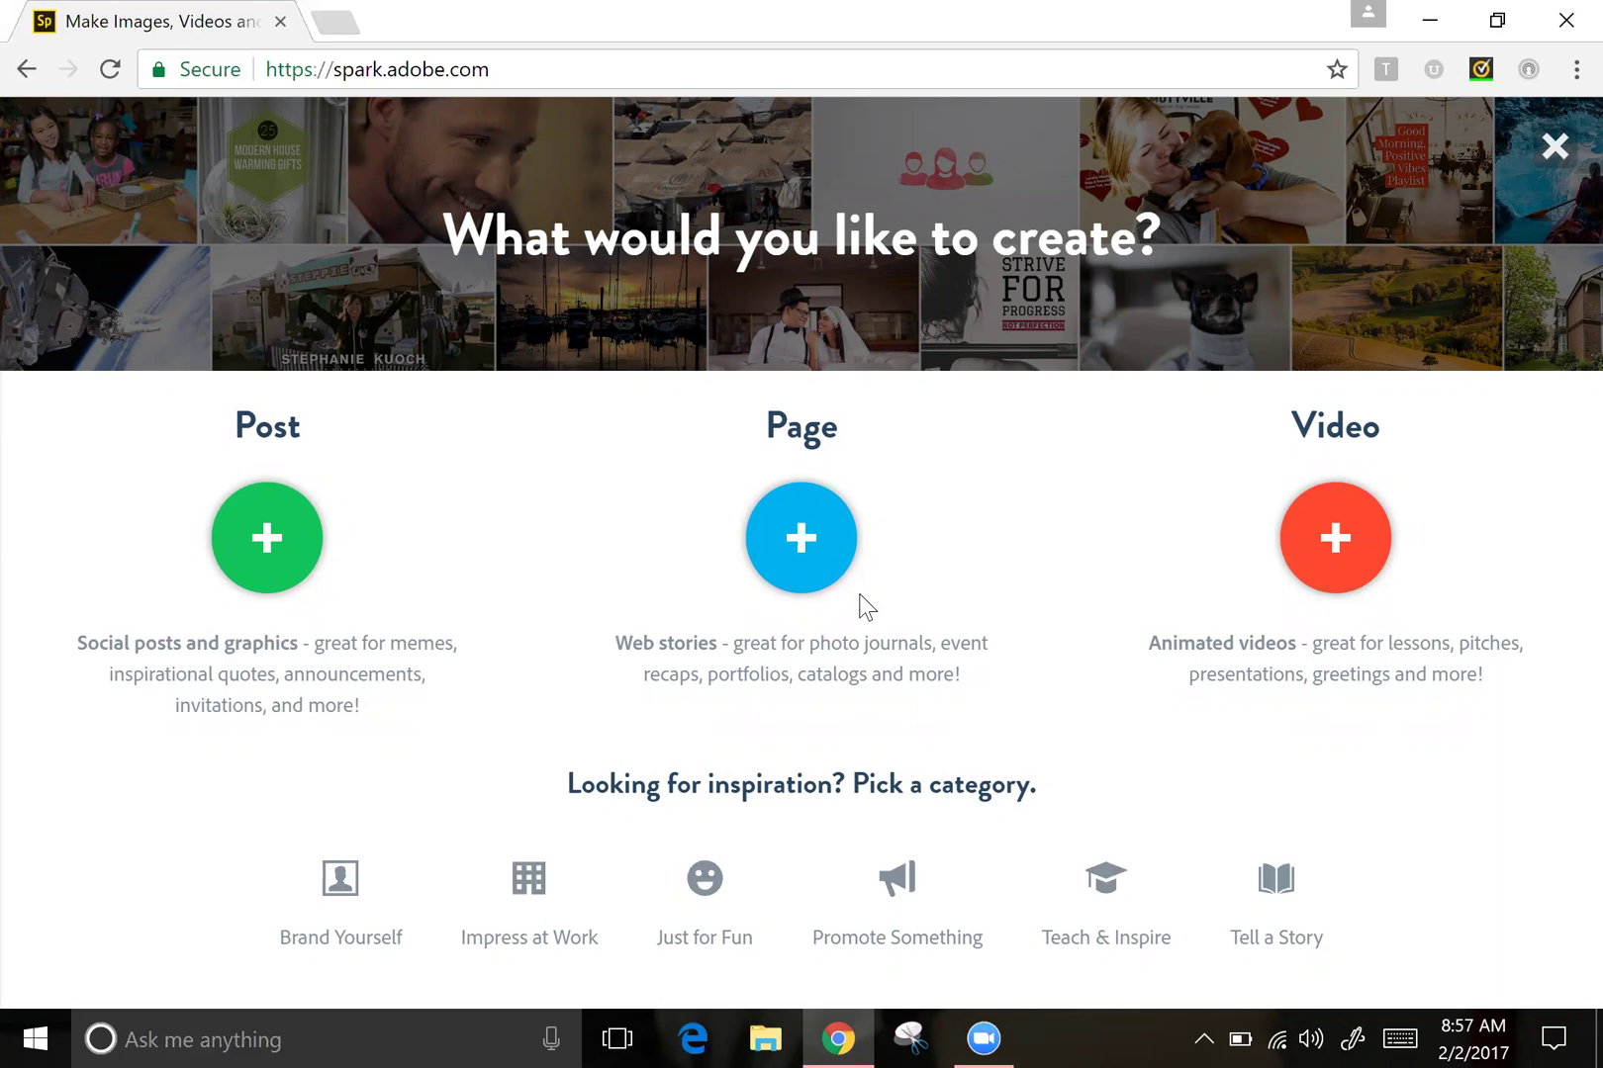
Create a new video titled 'My Story' using the Personal Growth story template.
click(1337, 539)
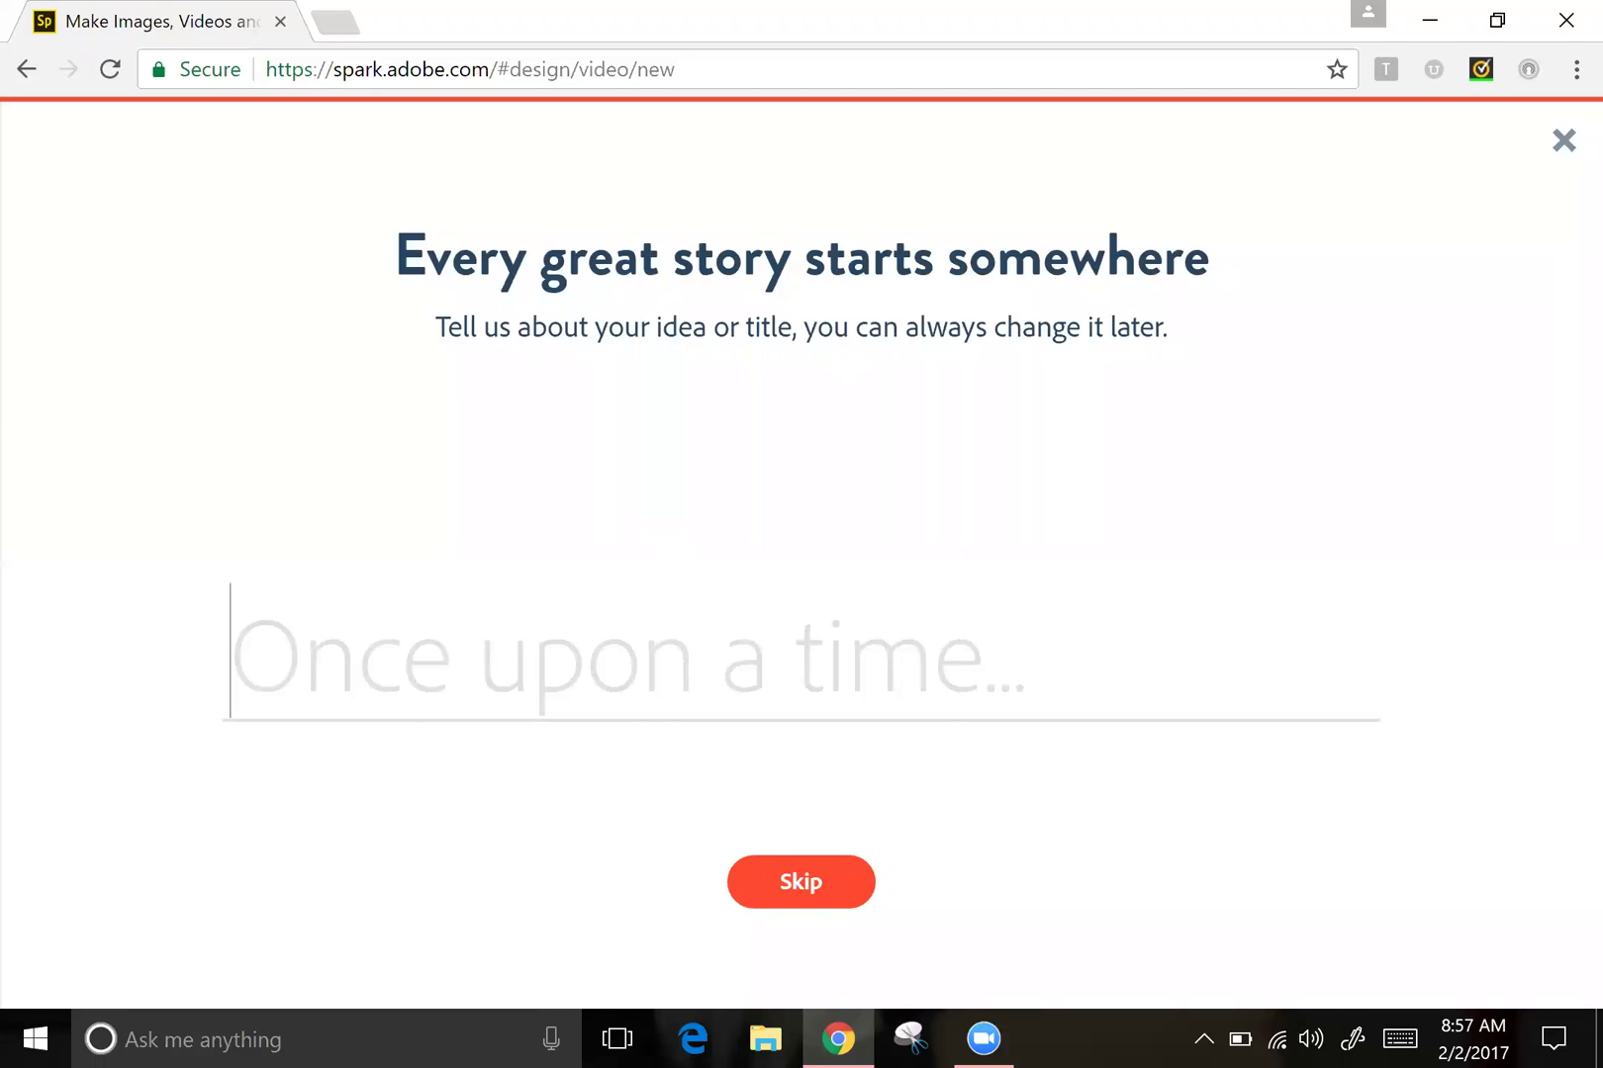
text(My Story)
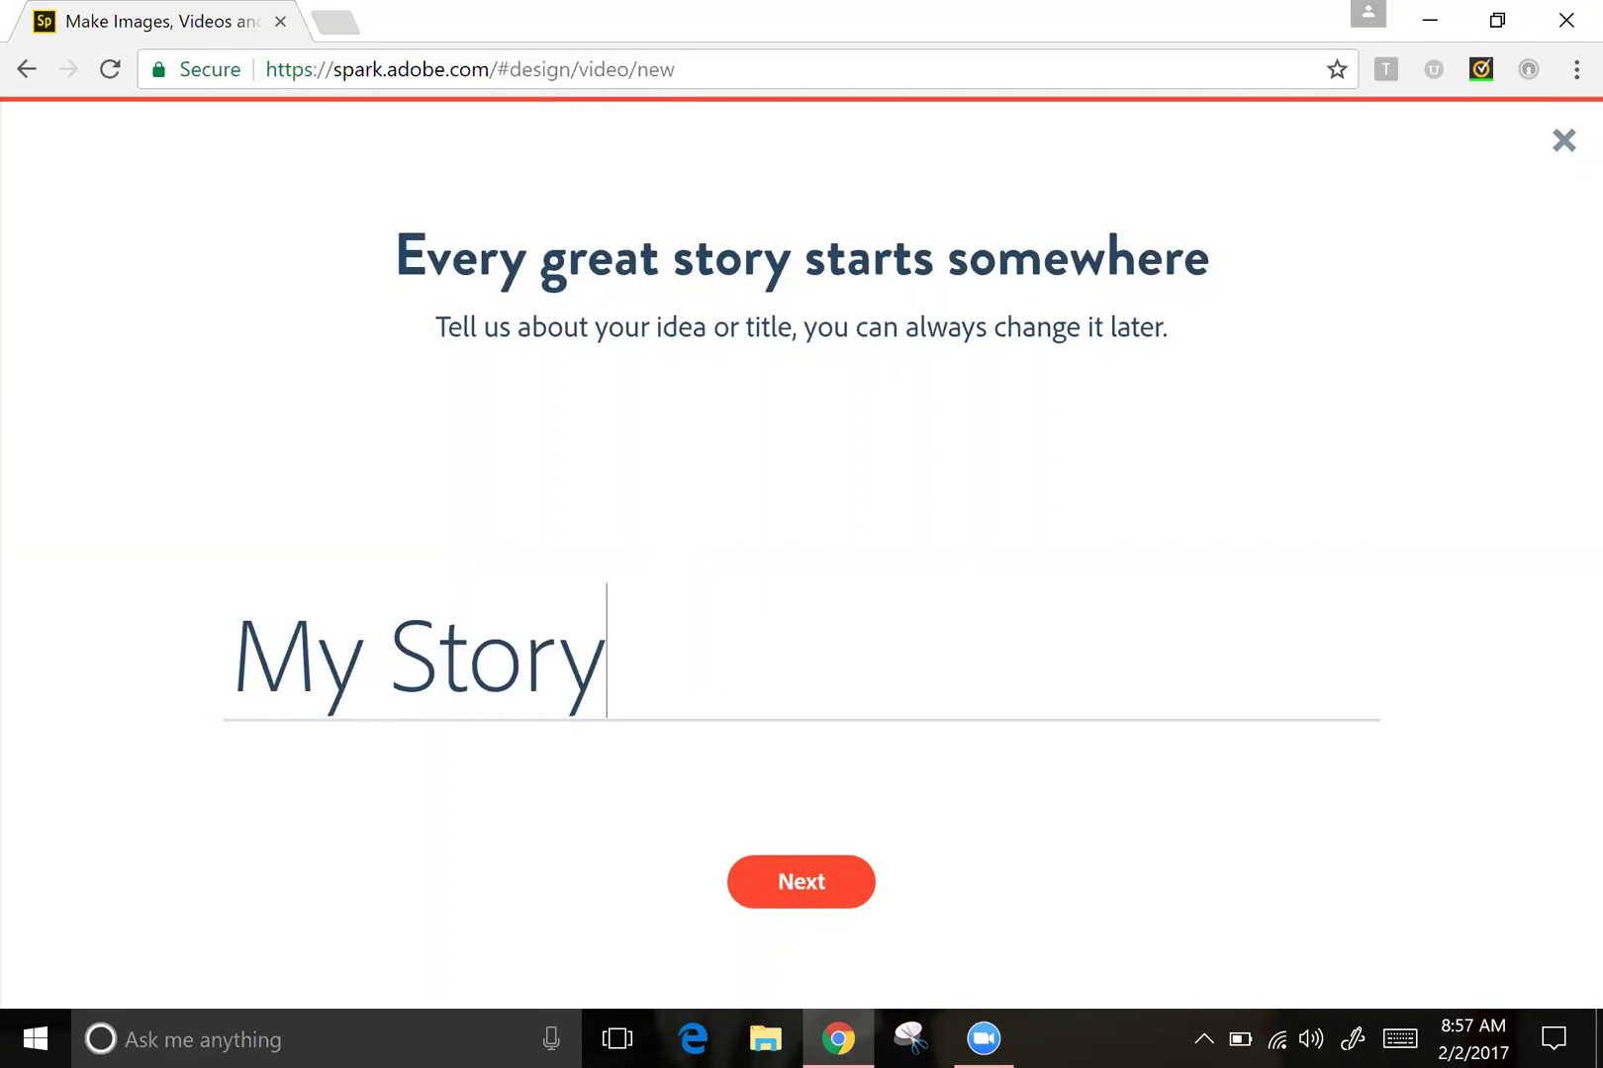
click(795, 884)
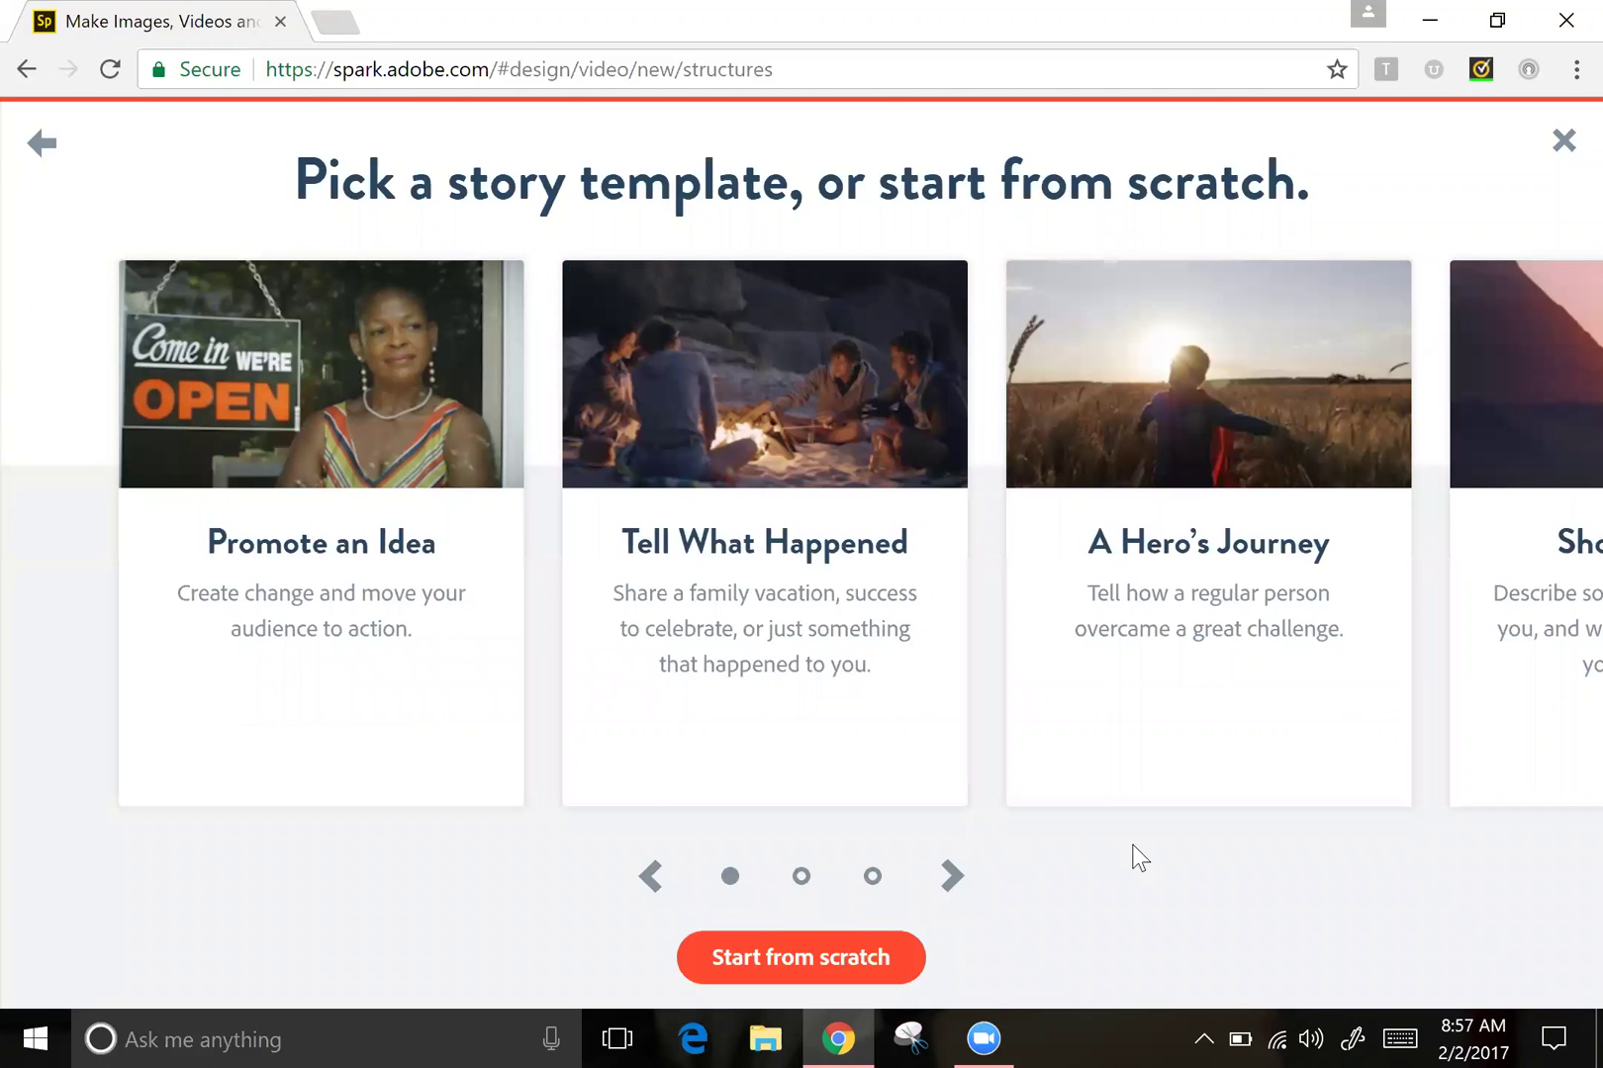
click(947, 890)
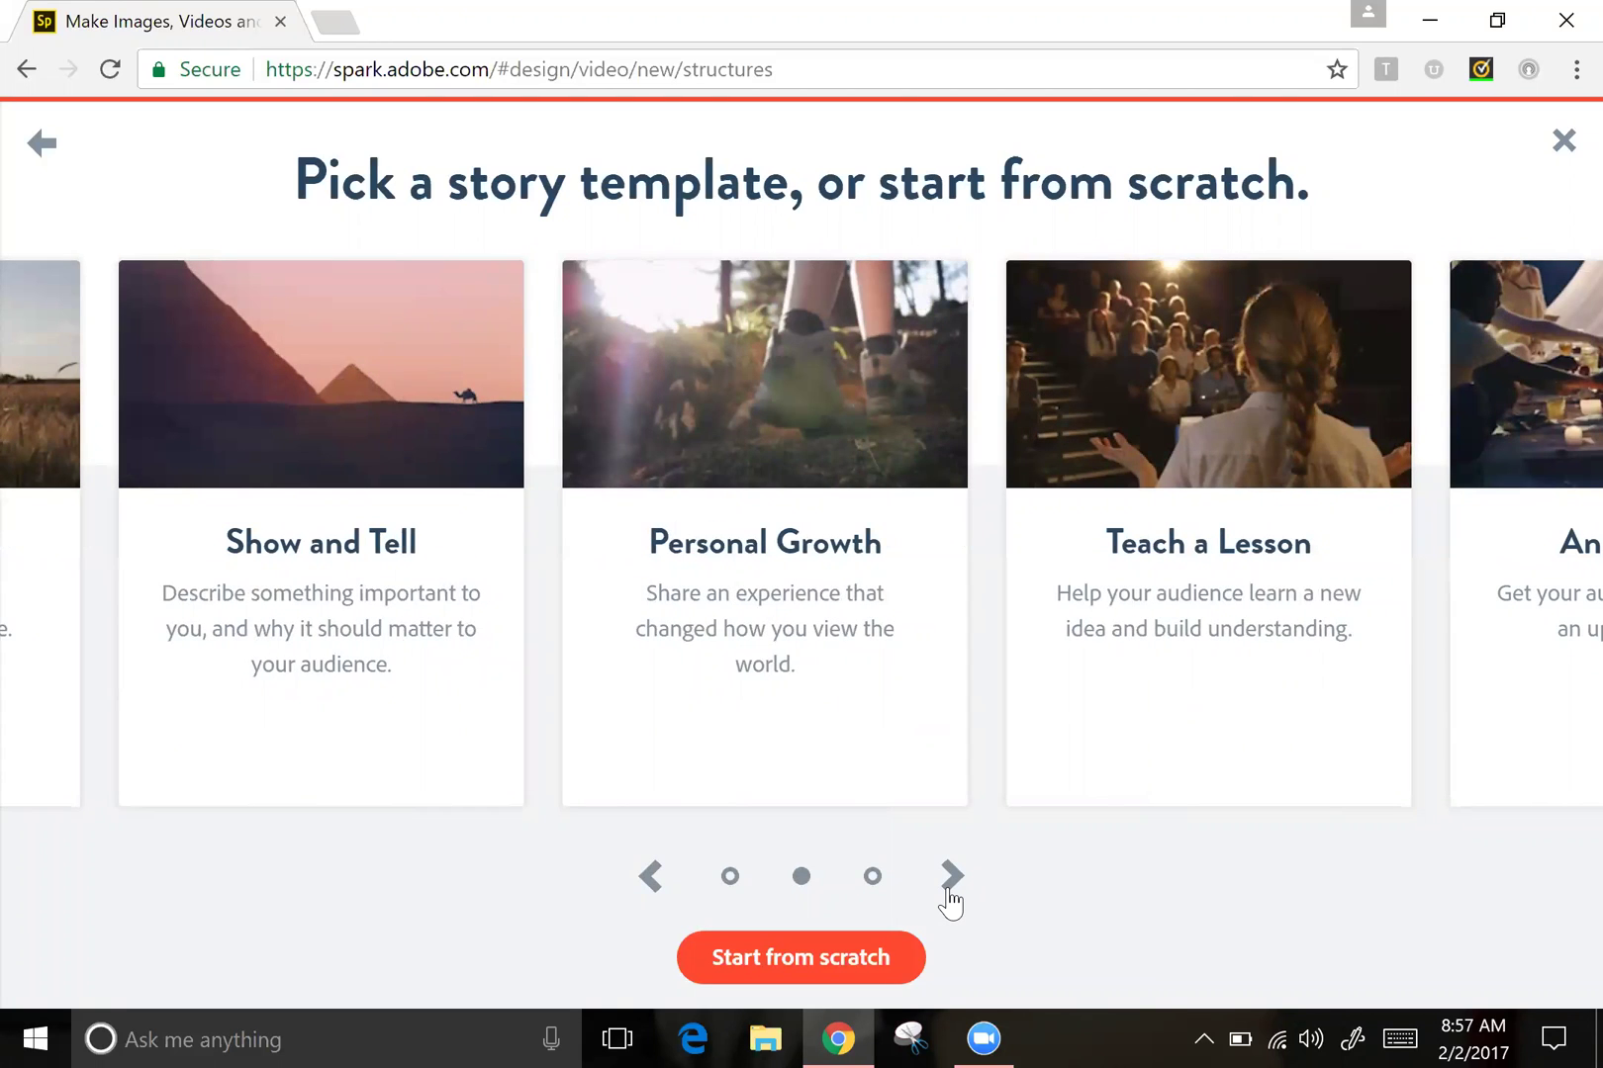
mouse_move(765, 633)
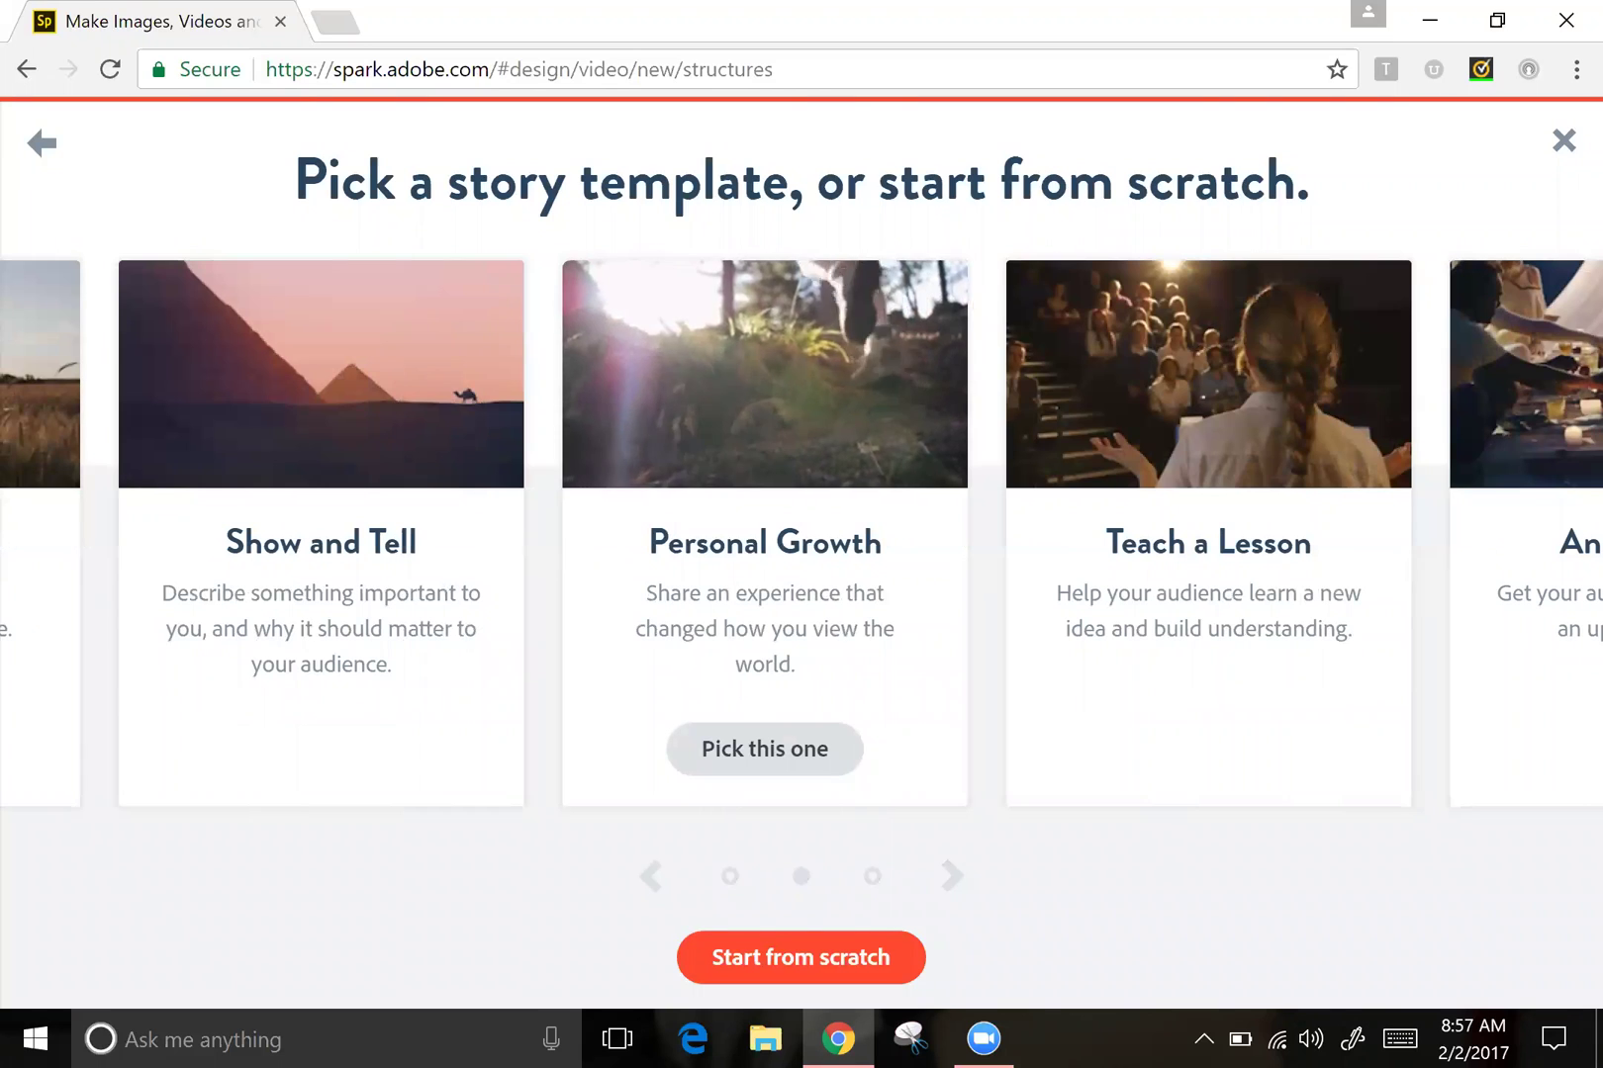
click(798, 747)
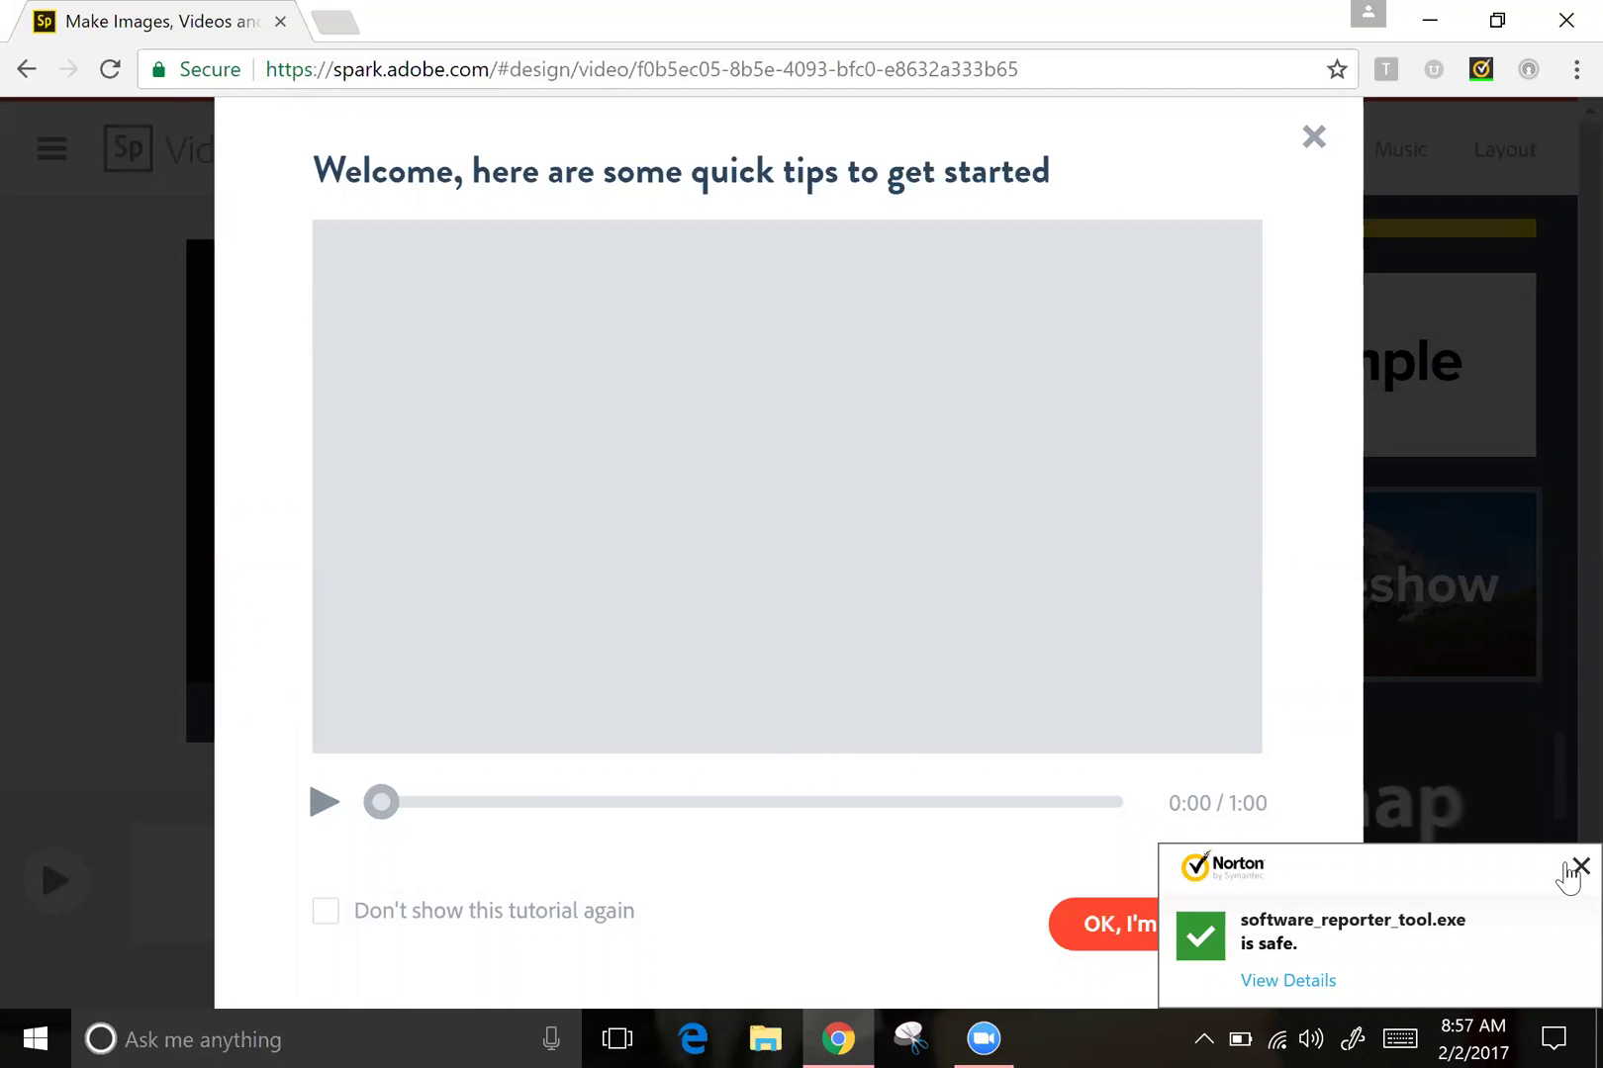
click(1573, 868)
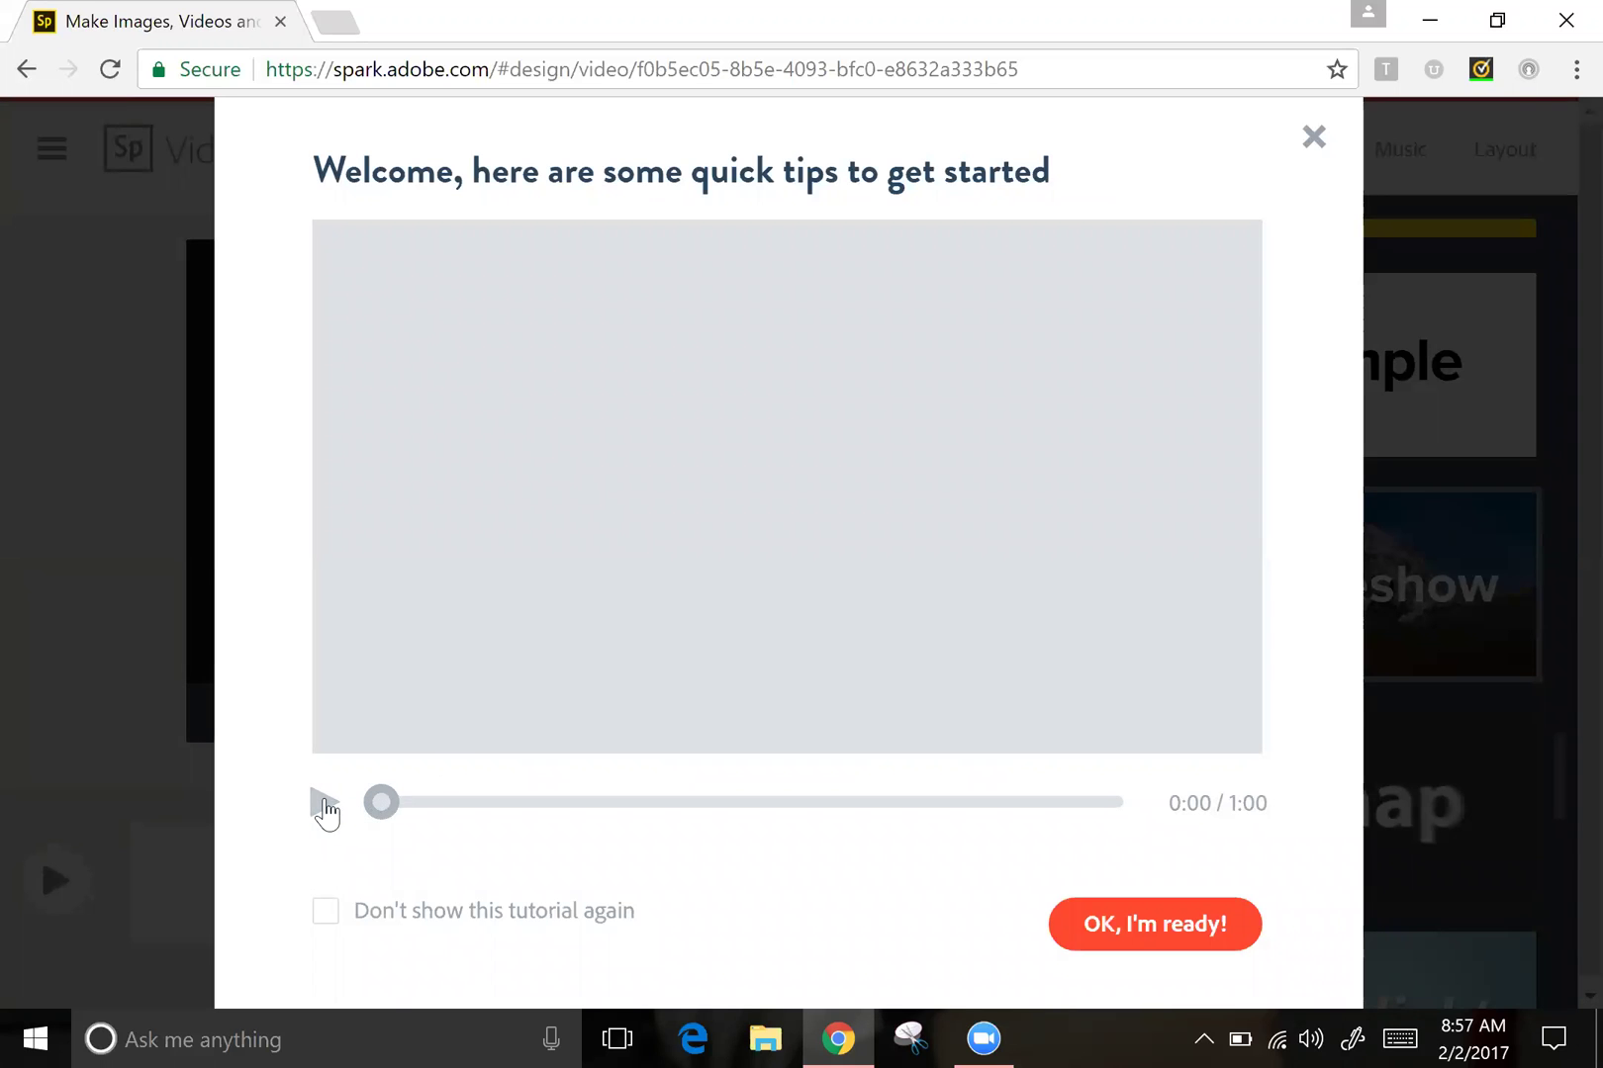
click(325, 805)
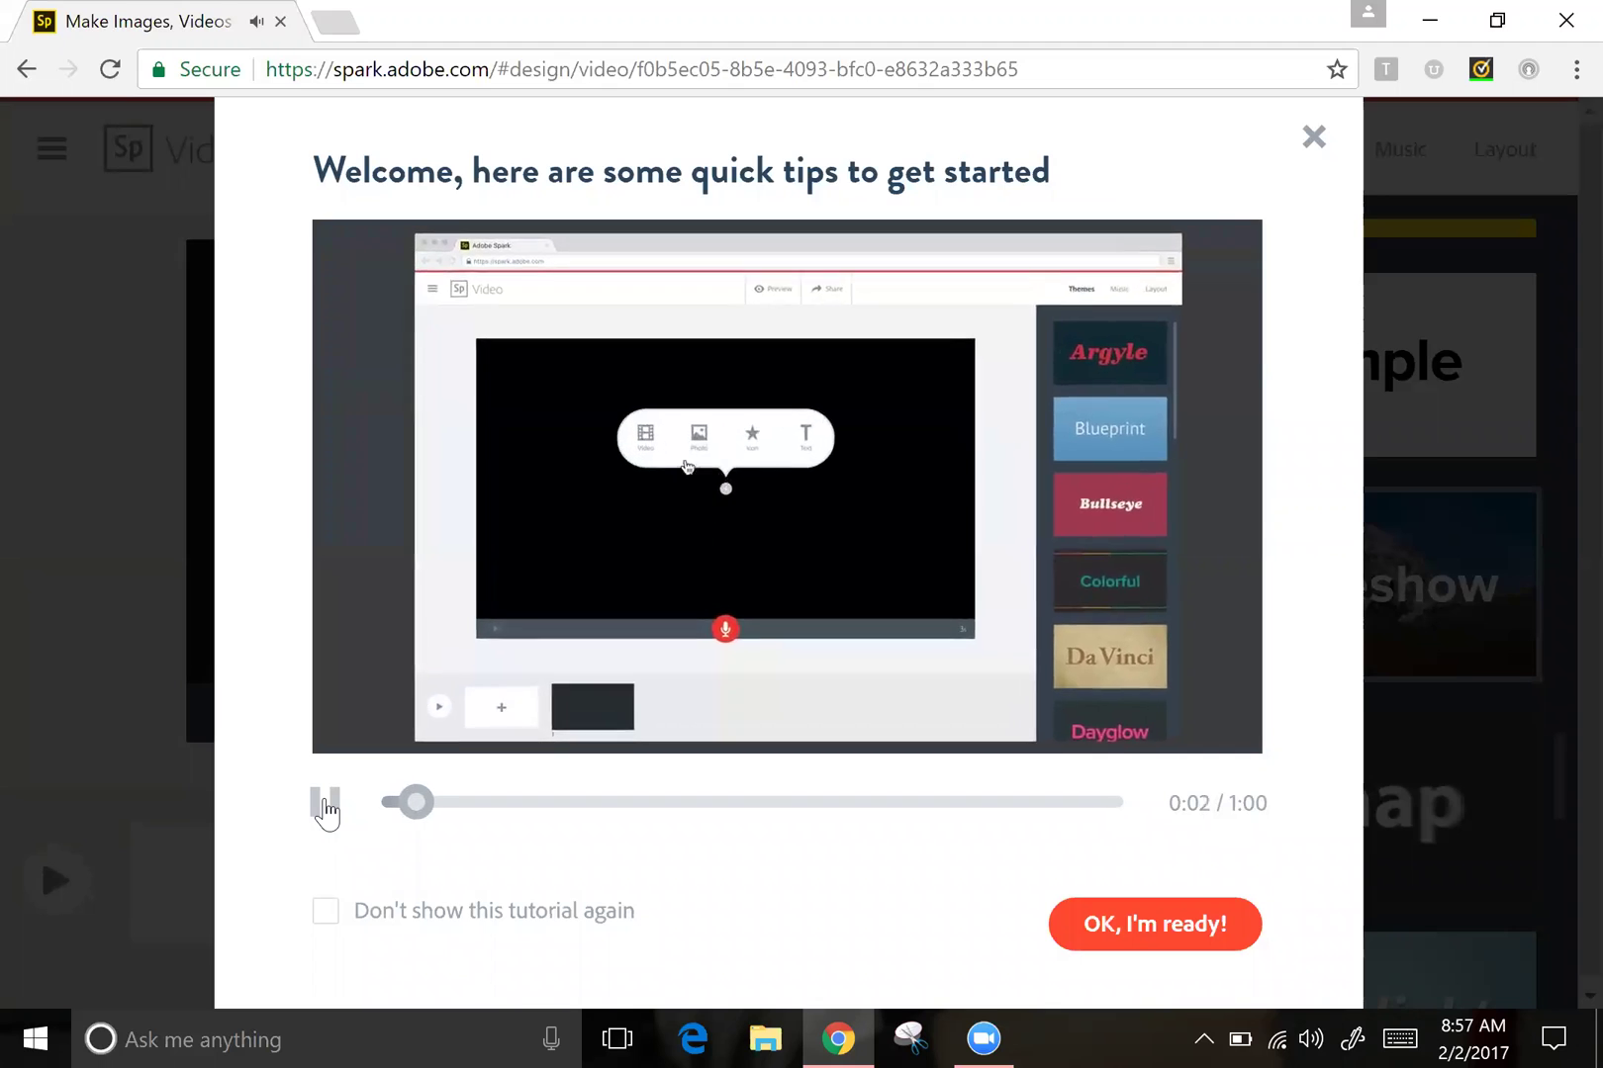
click(325, 805)
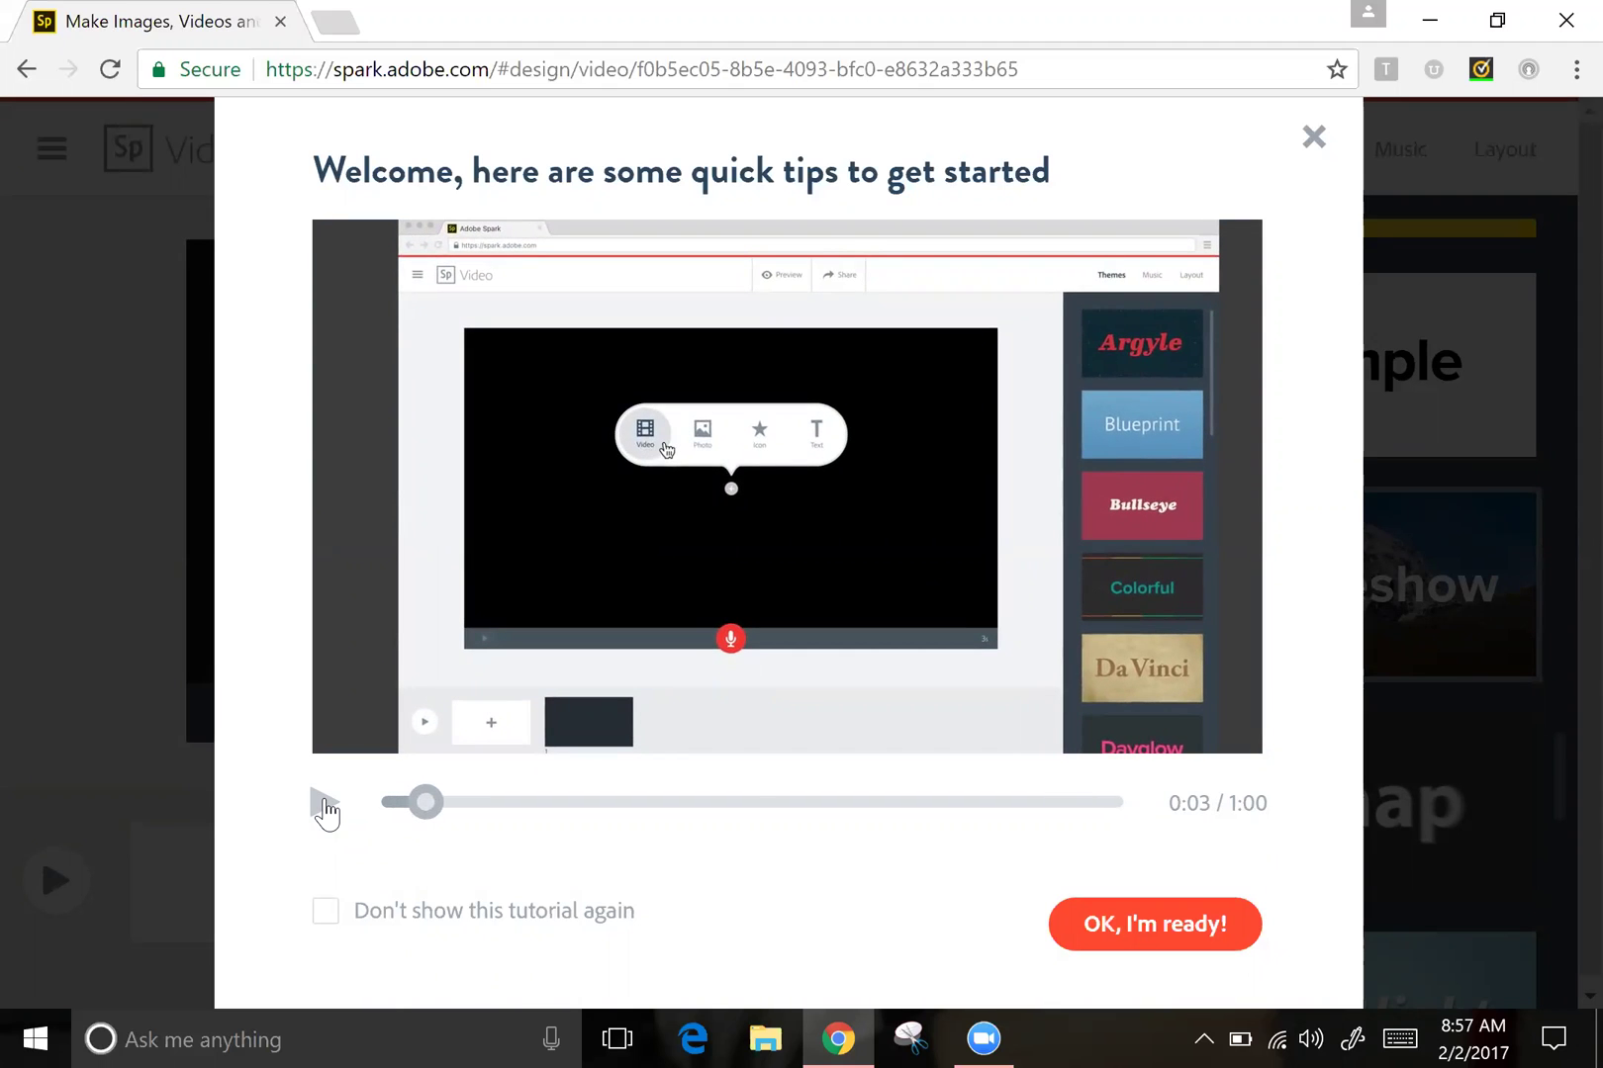
click(324, 805)
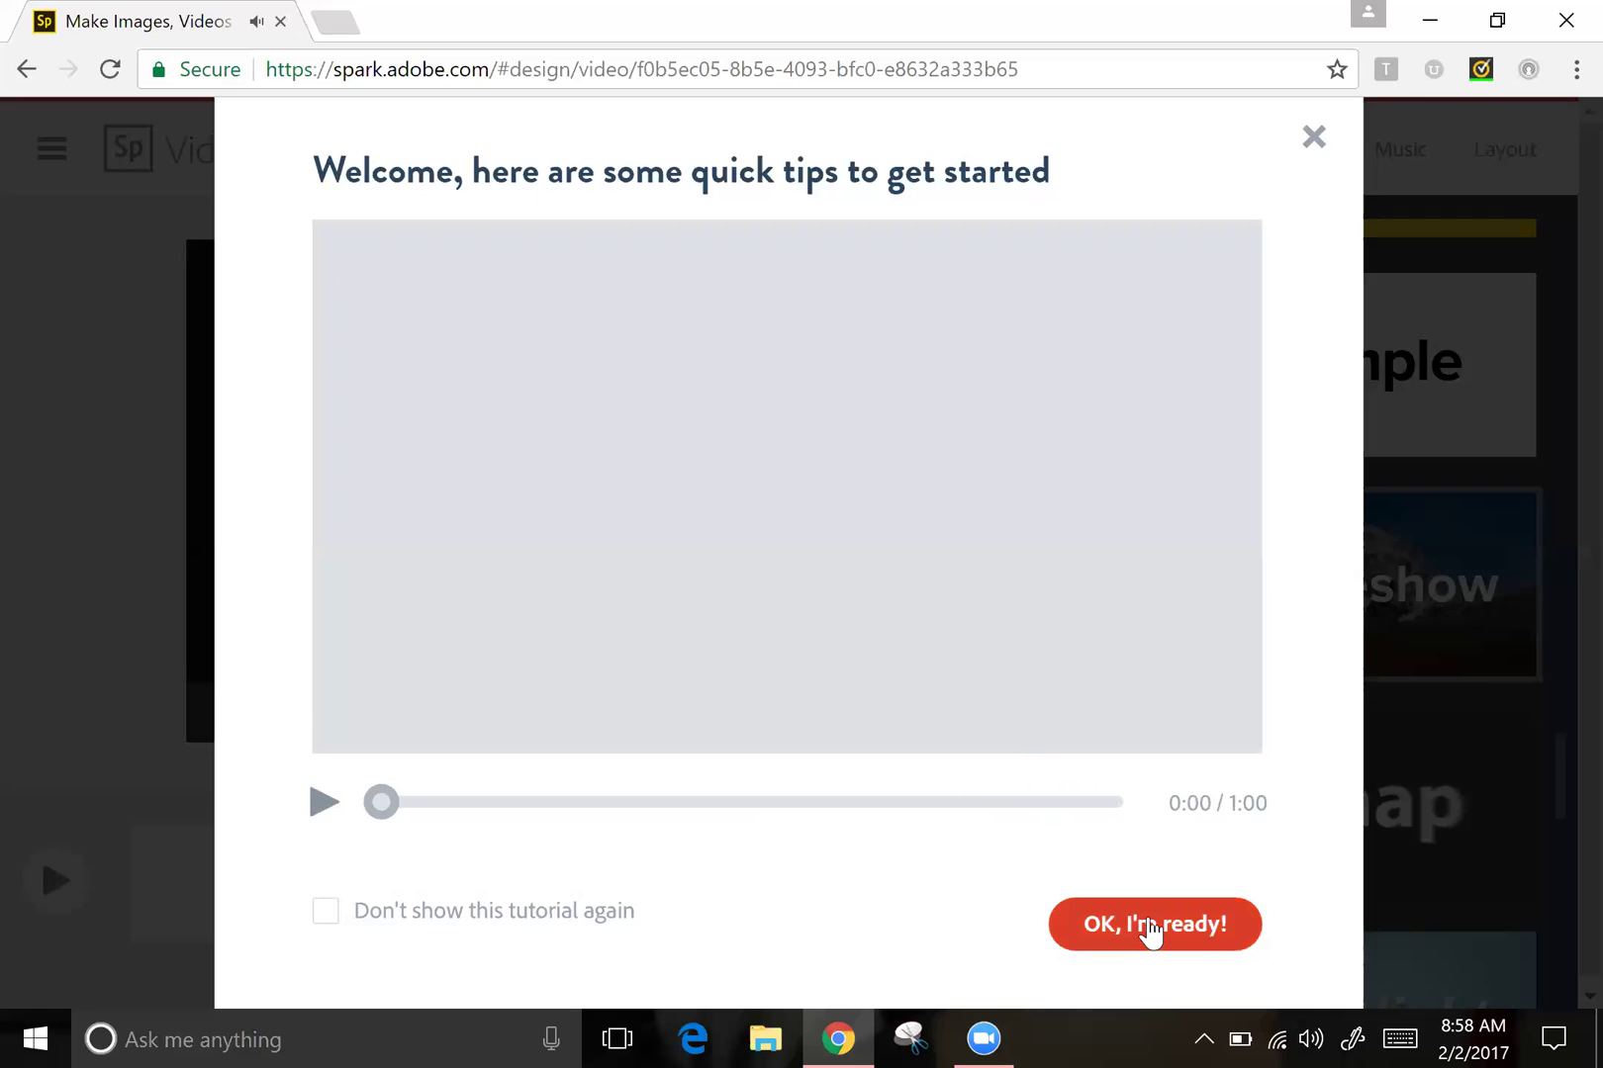
Dismiss the welcome tips, try the Simple and Snap themes, then settle on Slideshow.
click(1149, 928)
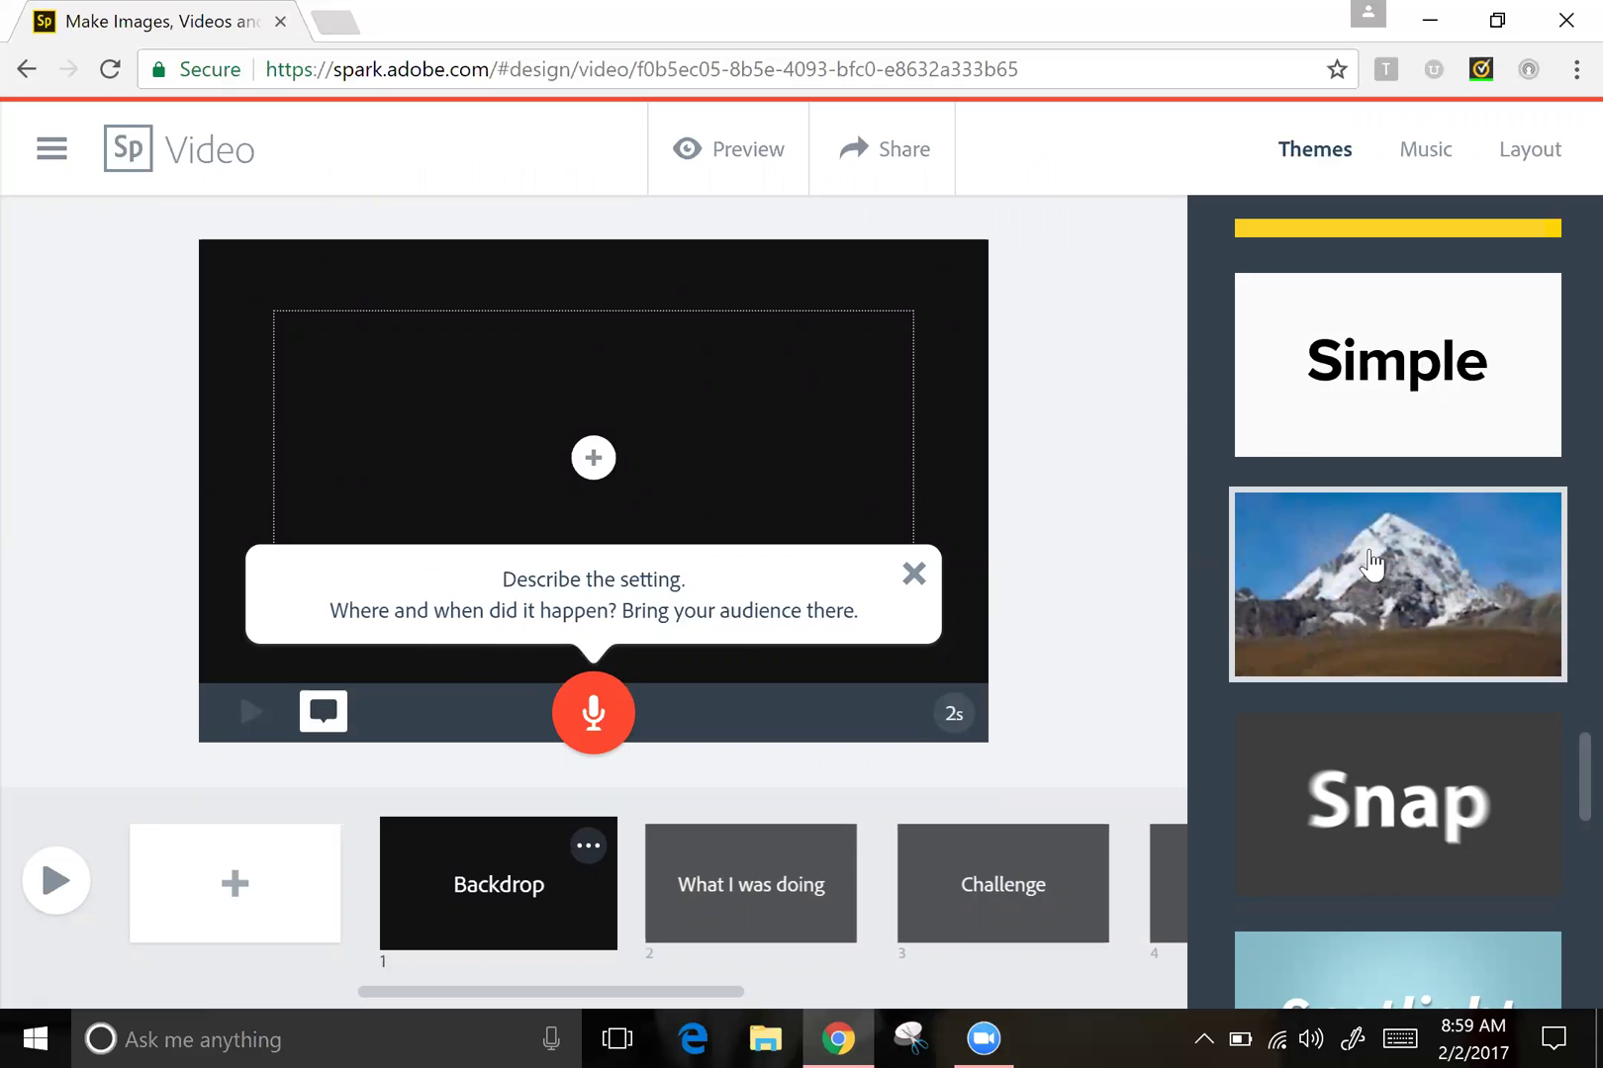
click(1394, 414)
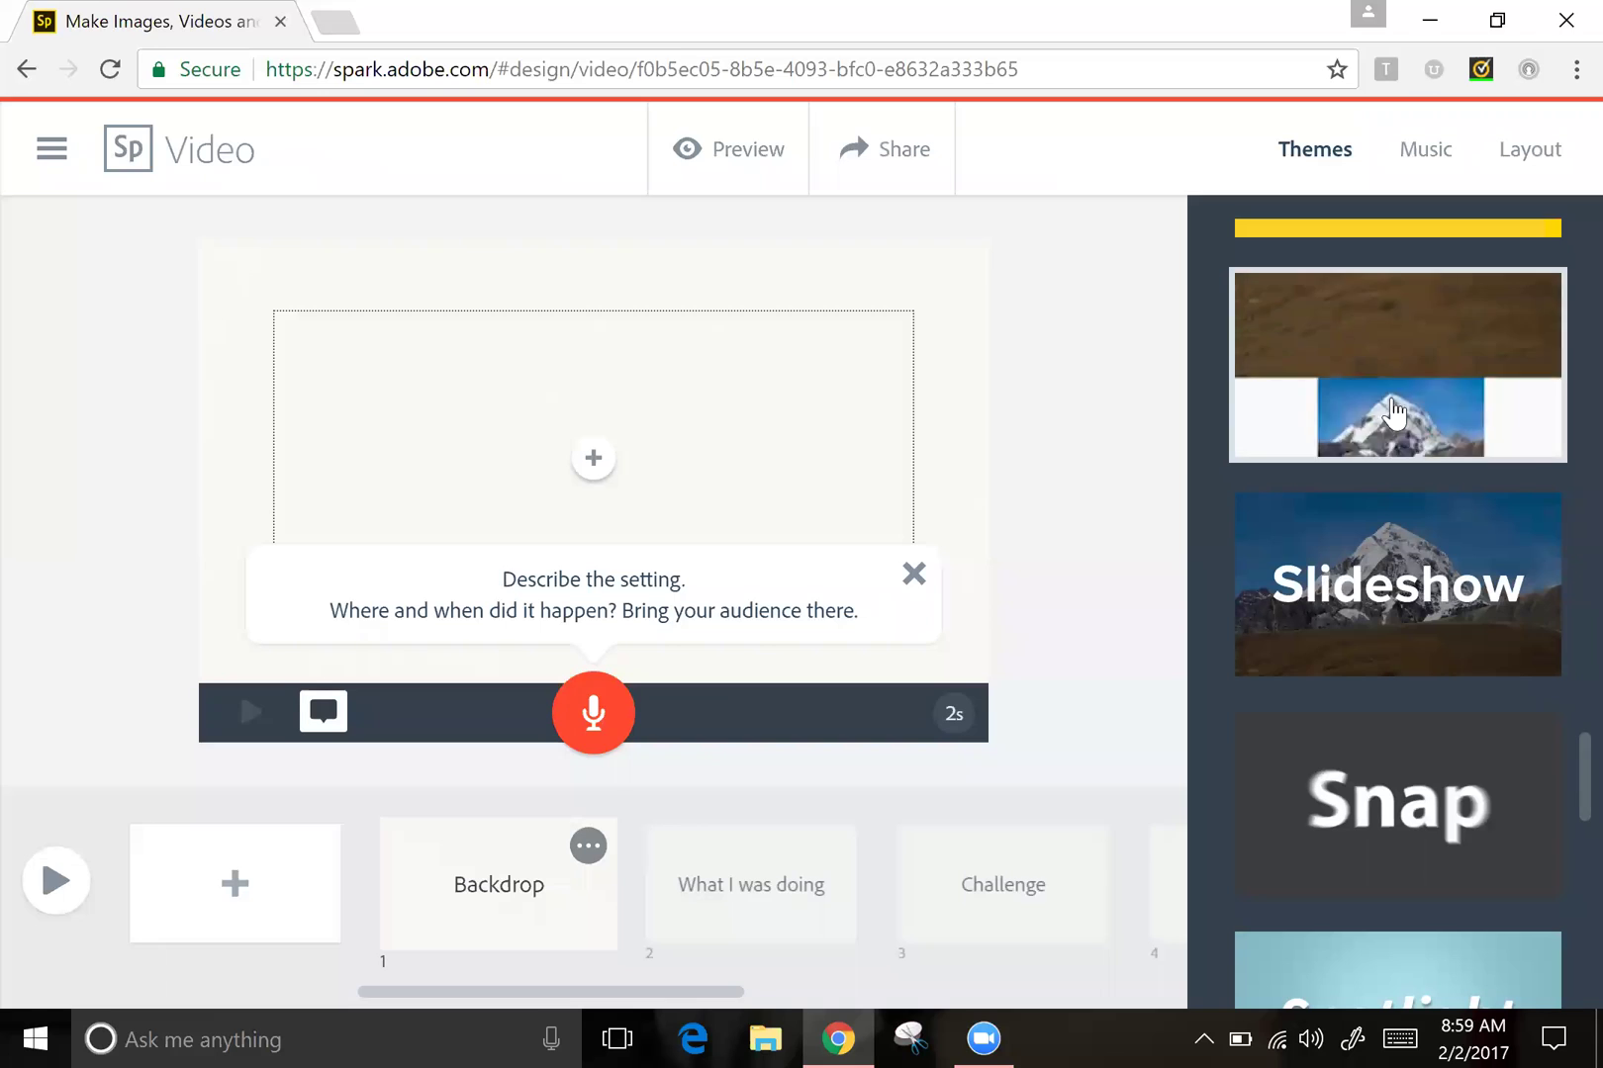
click(1406, 791)
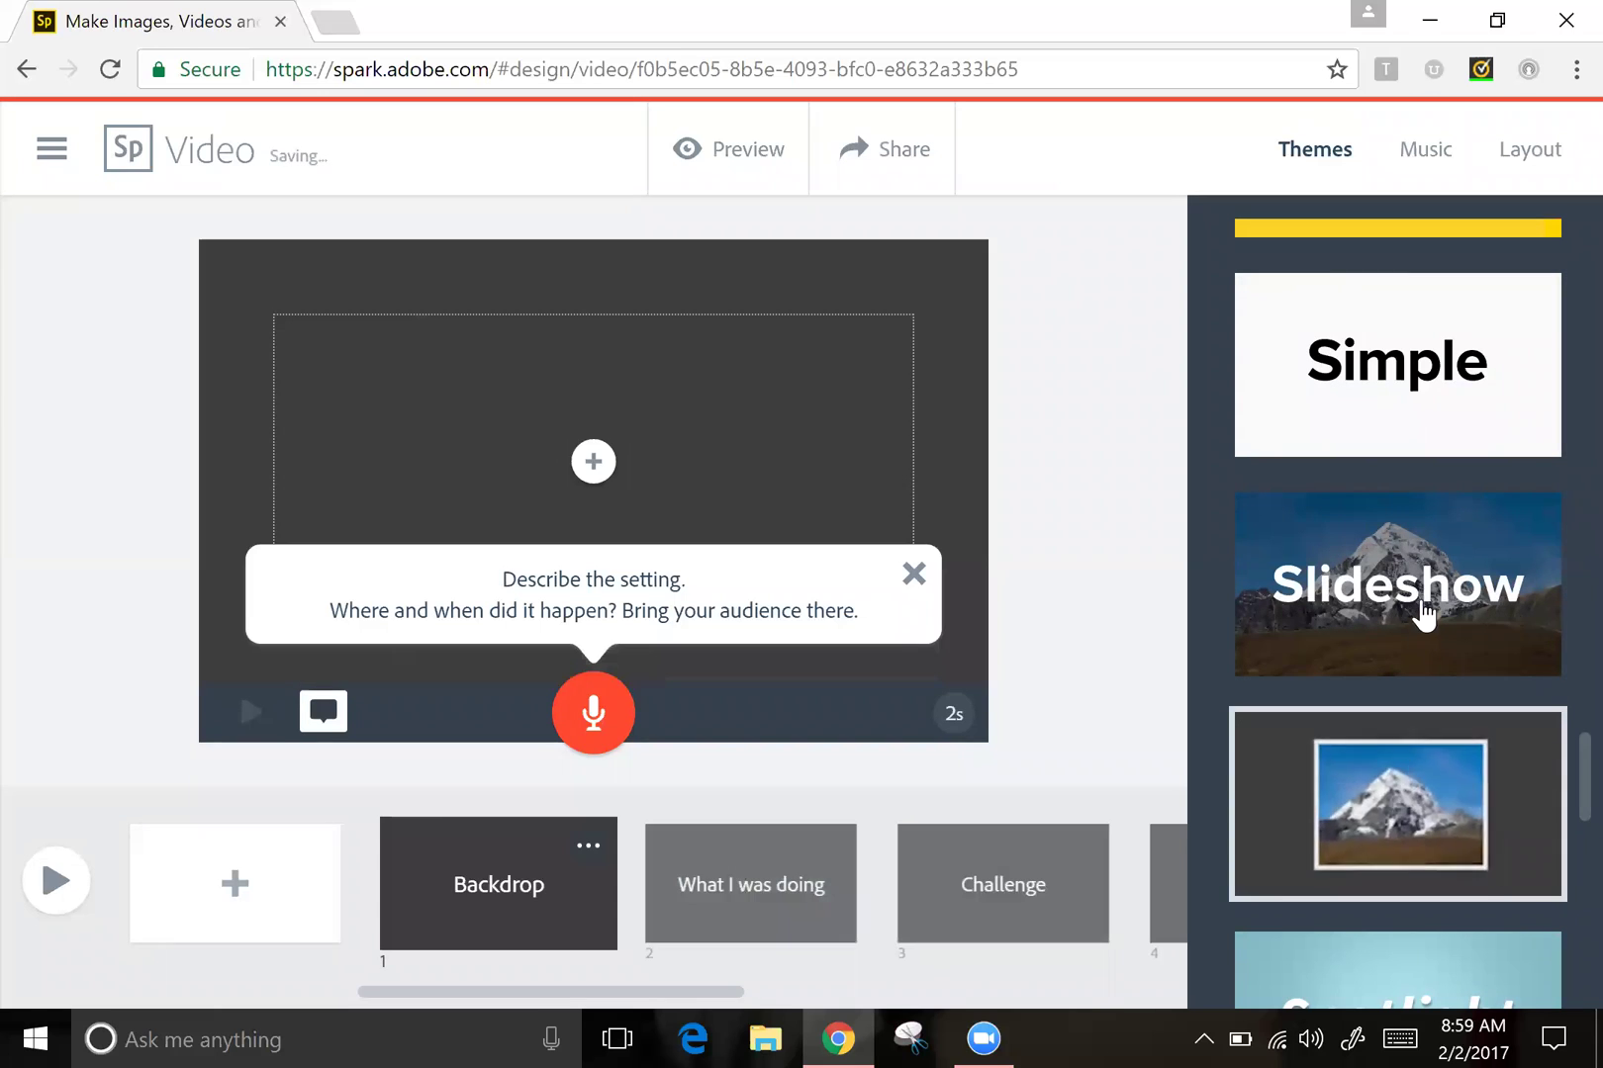
click(1423, 615)
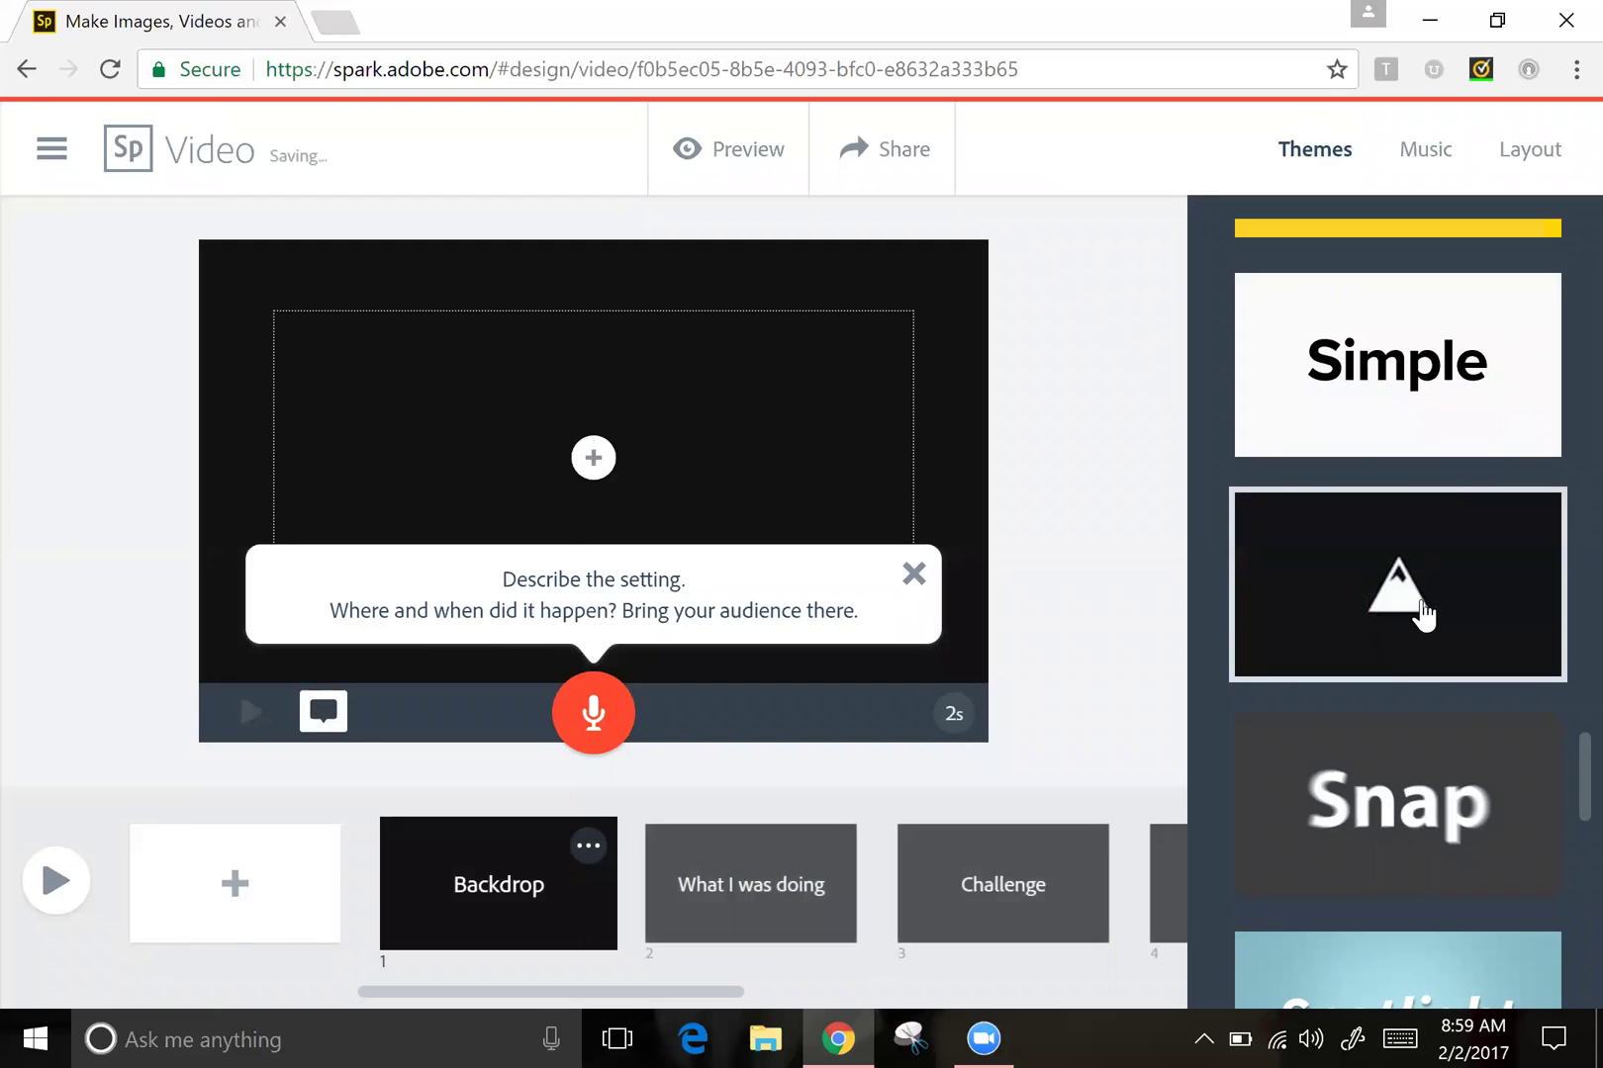
Add text to the Backdrop slide: 'I asked you to watch this video as a favor, but there's more to it...'.
click(574, 450)
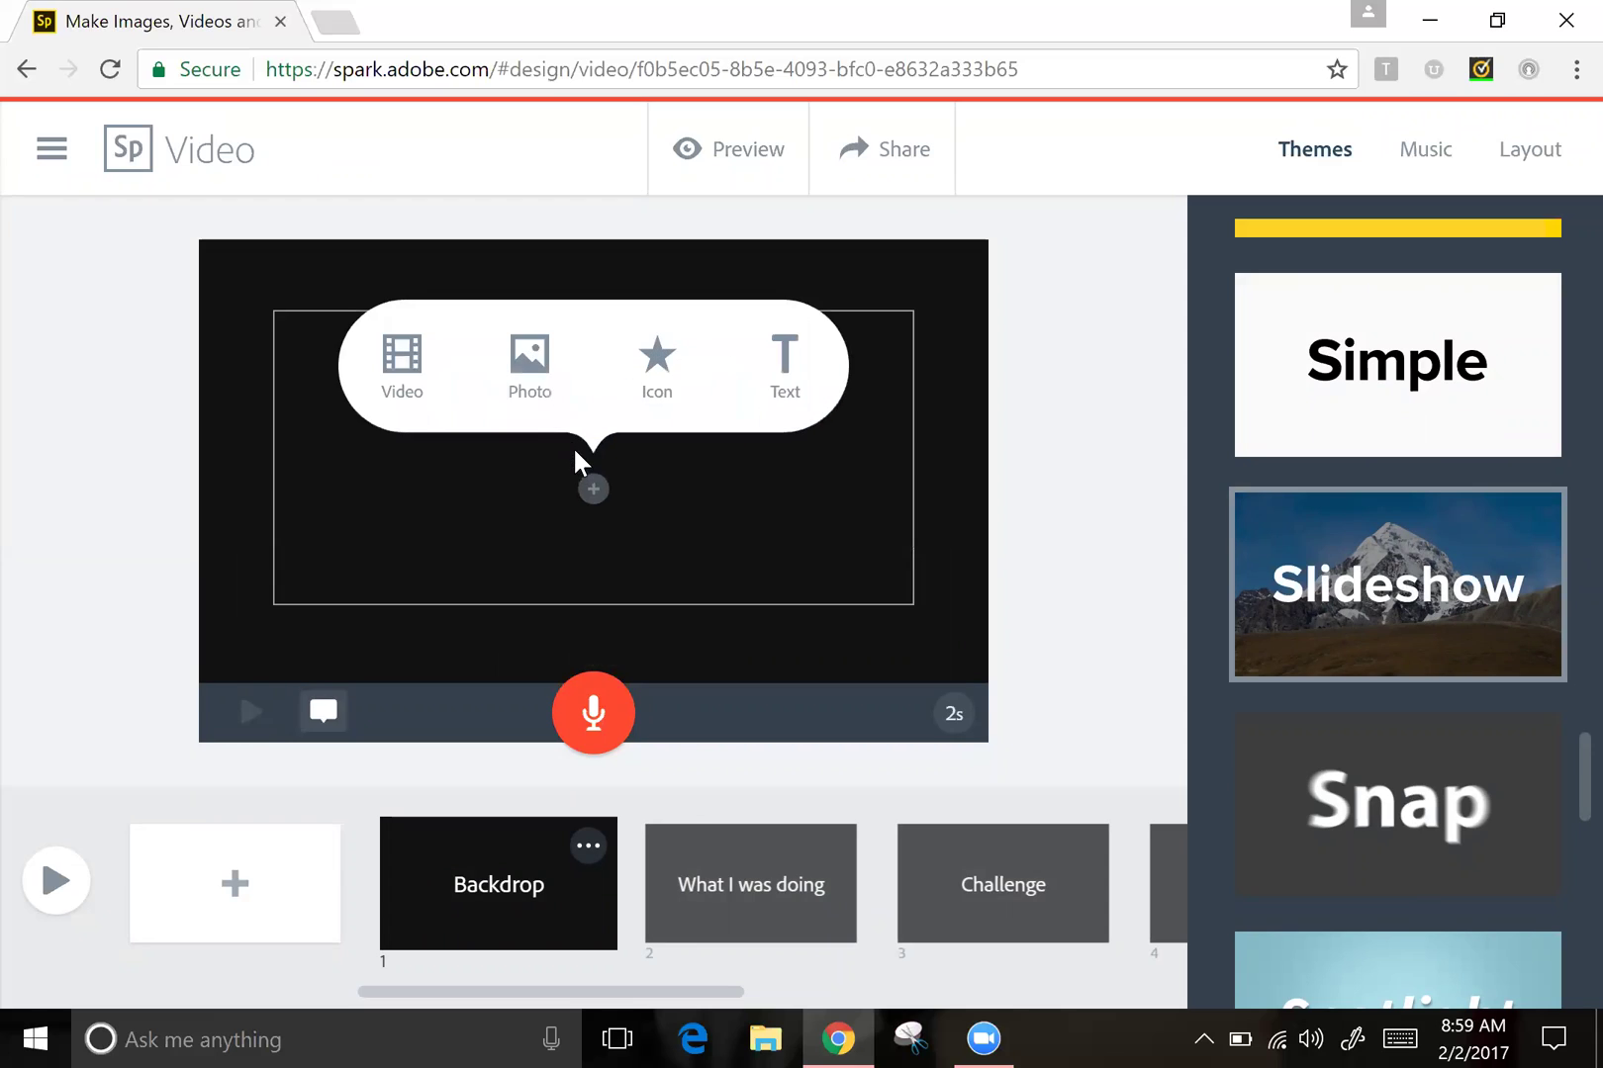
click(794, 356)
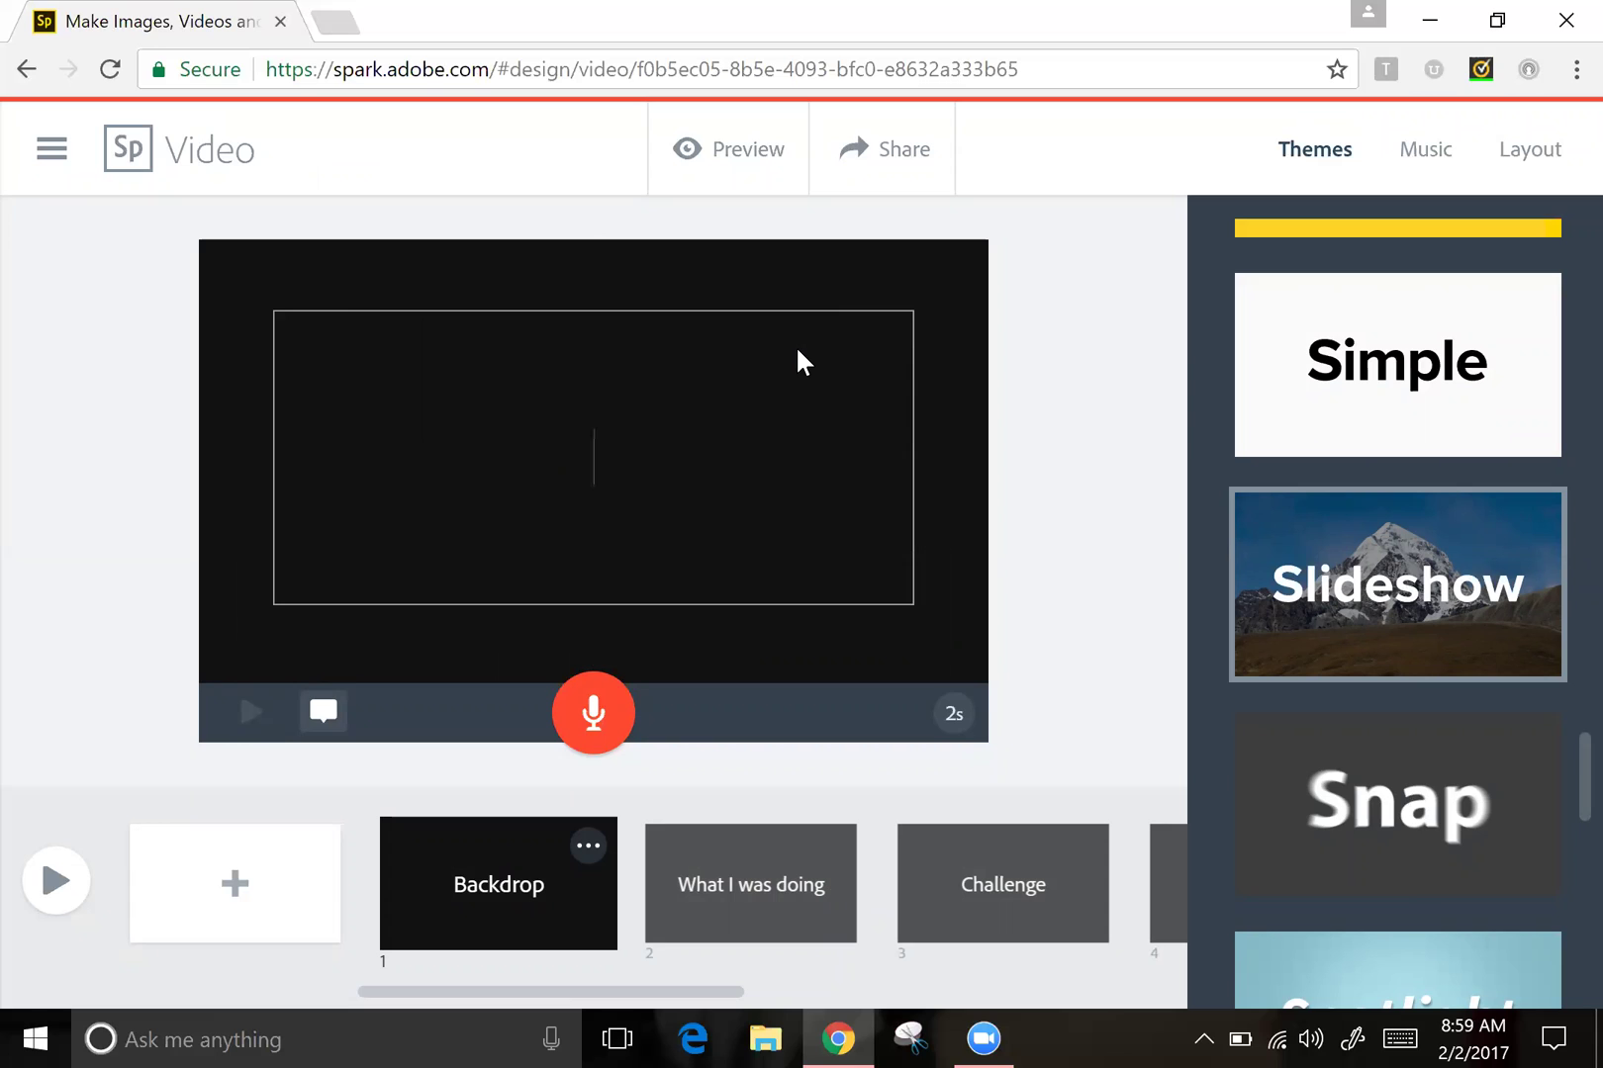
text(I aske)
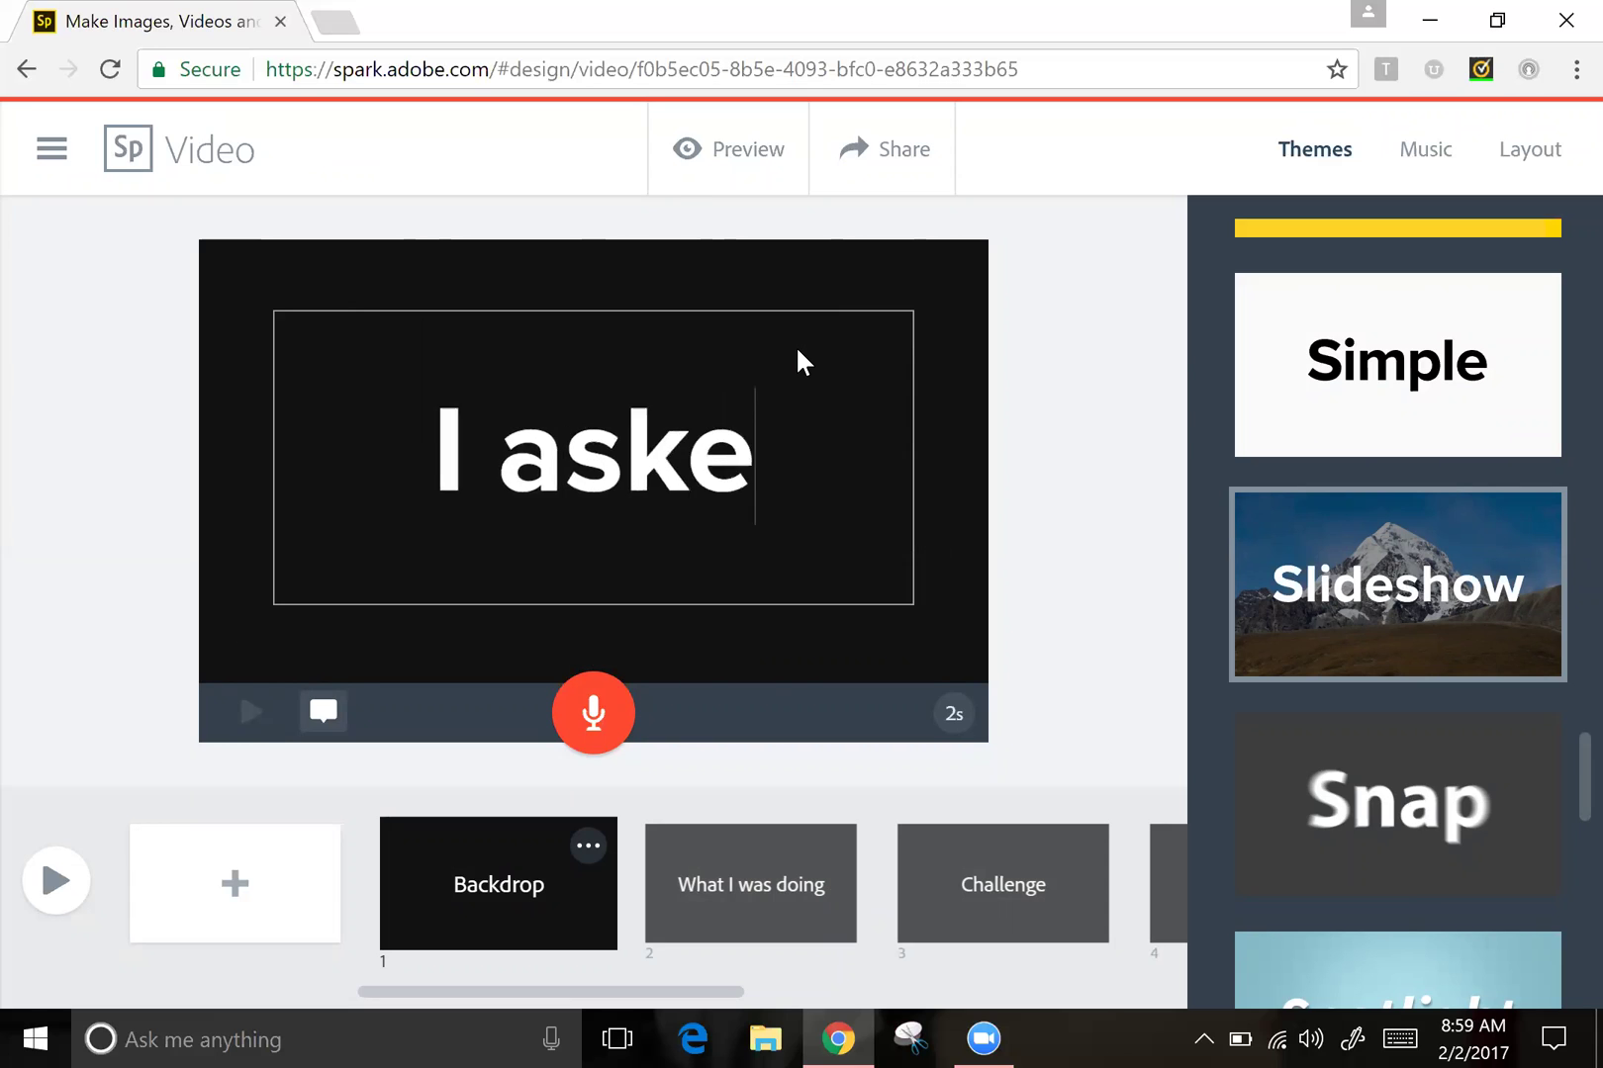
text(d you to watc)
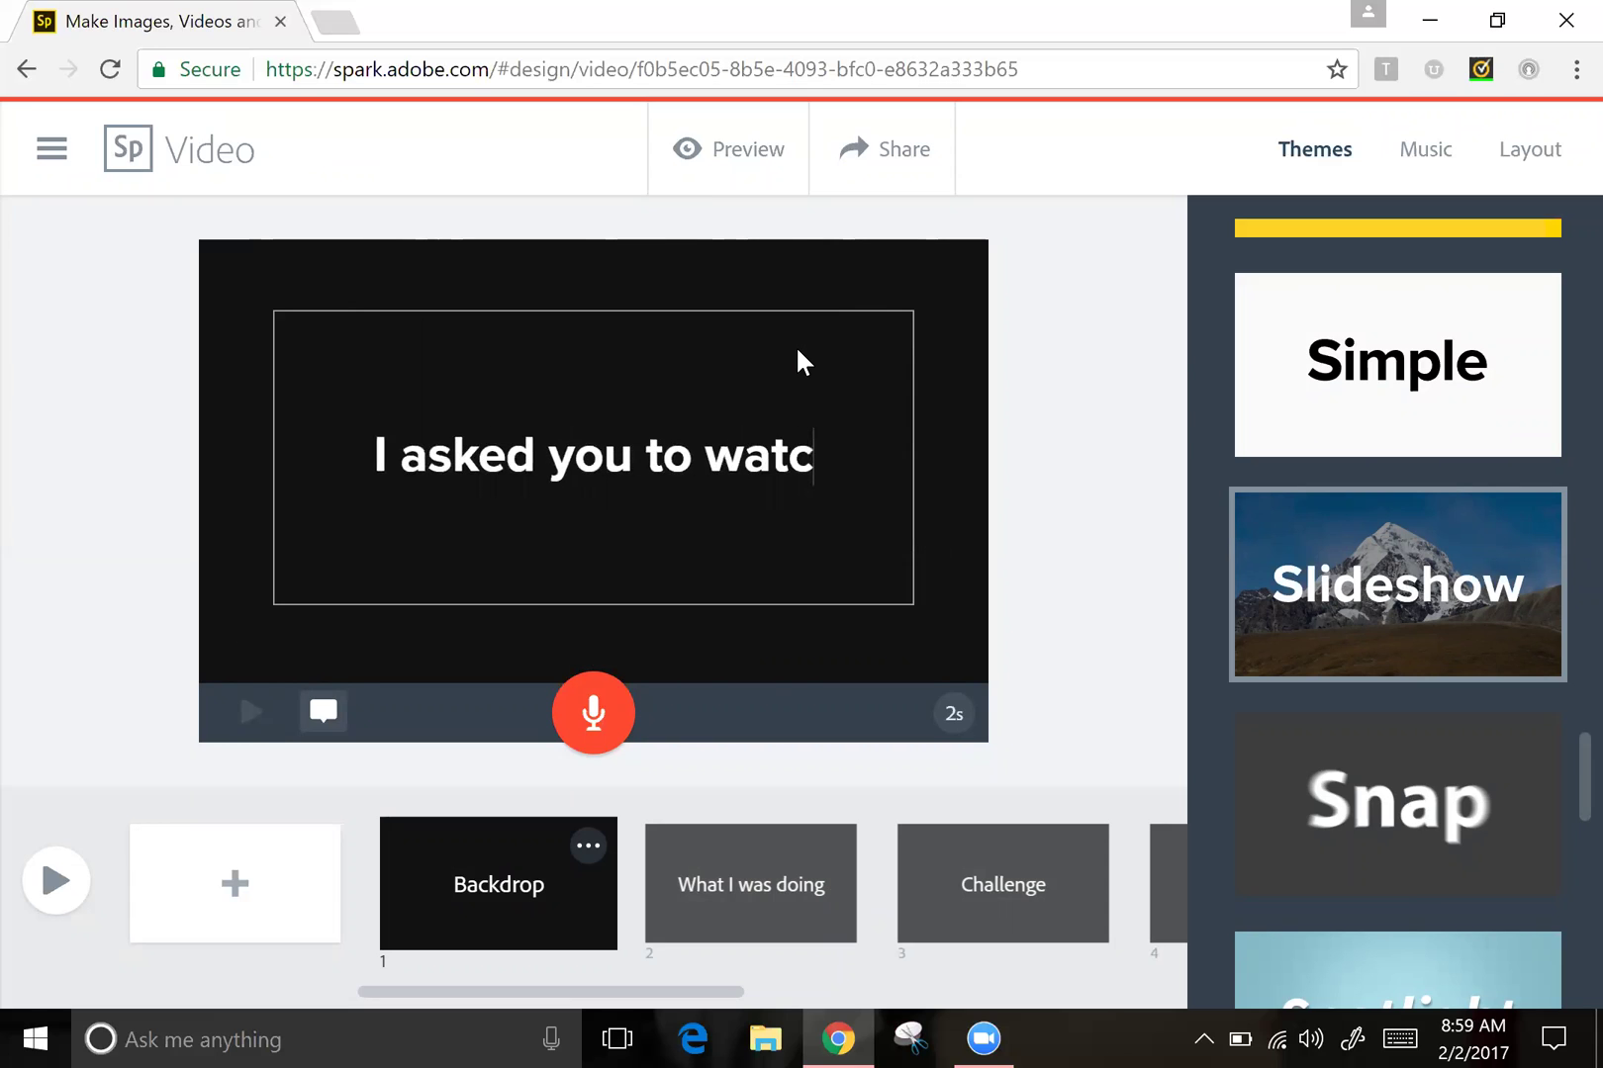
text(h this videos)
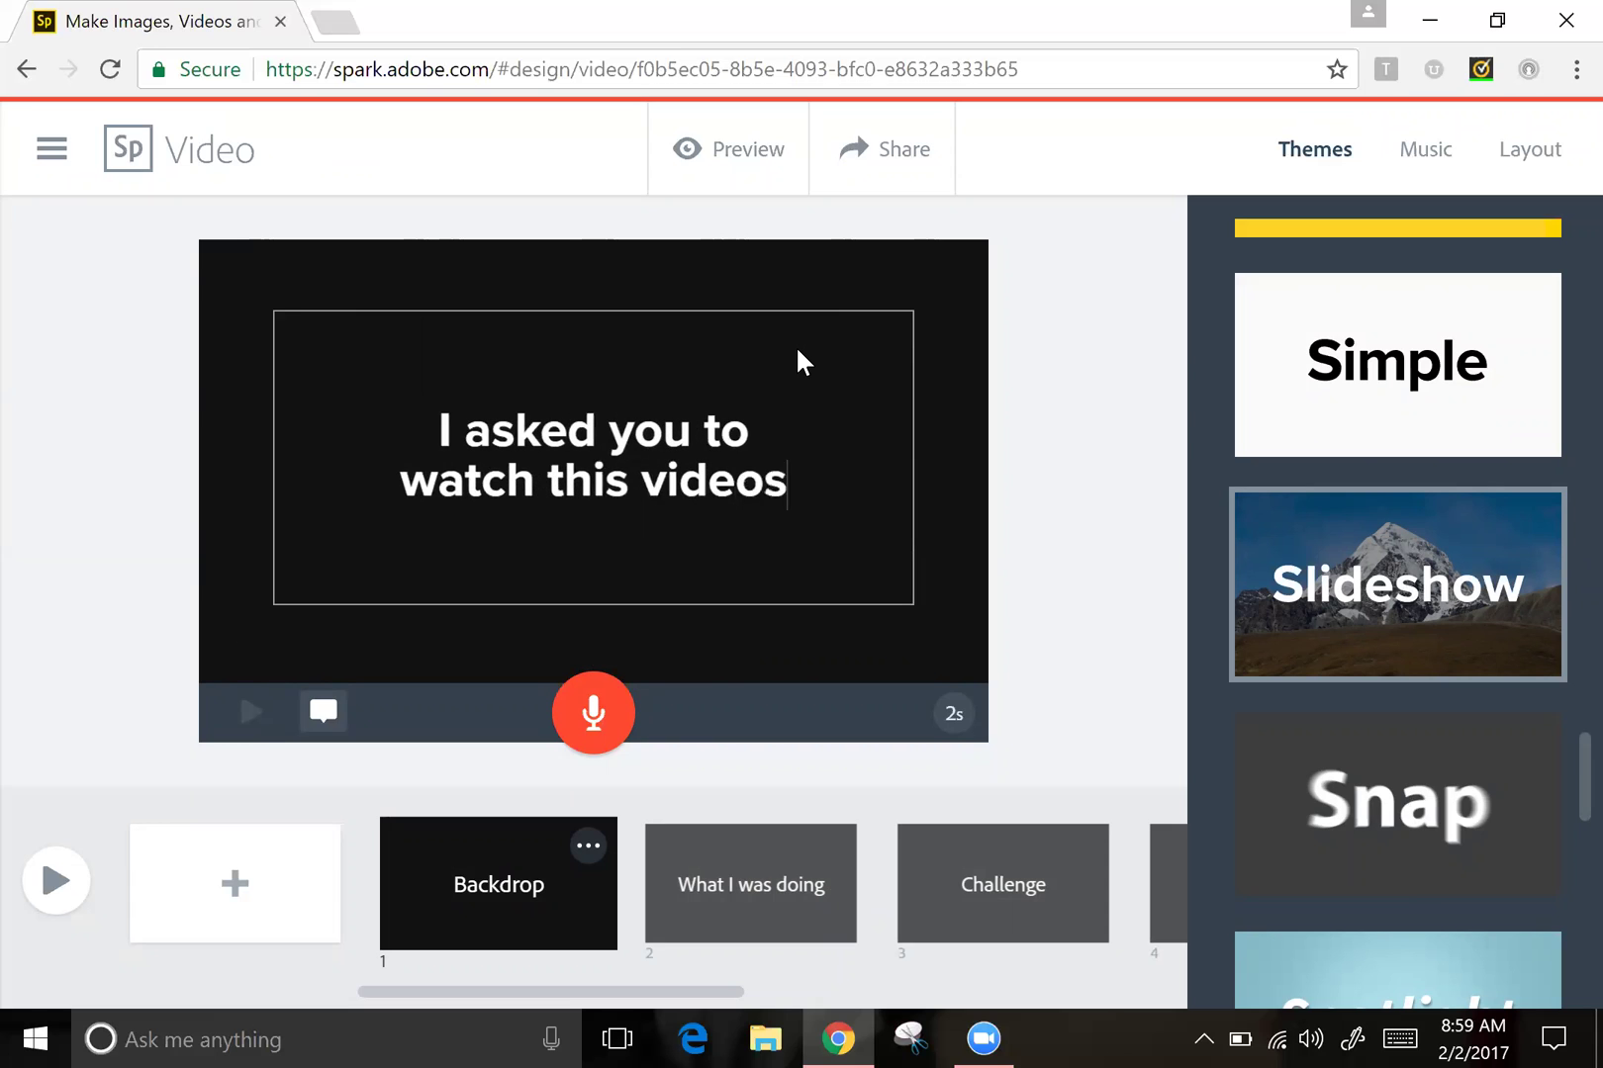
key(BackSpace)
text(as a fa)
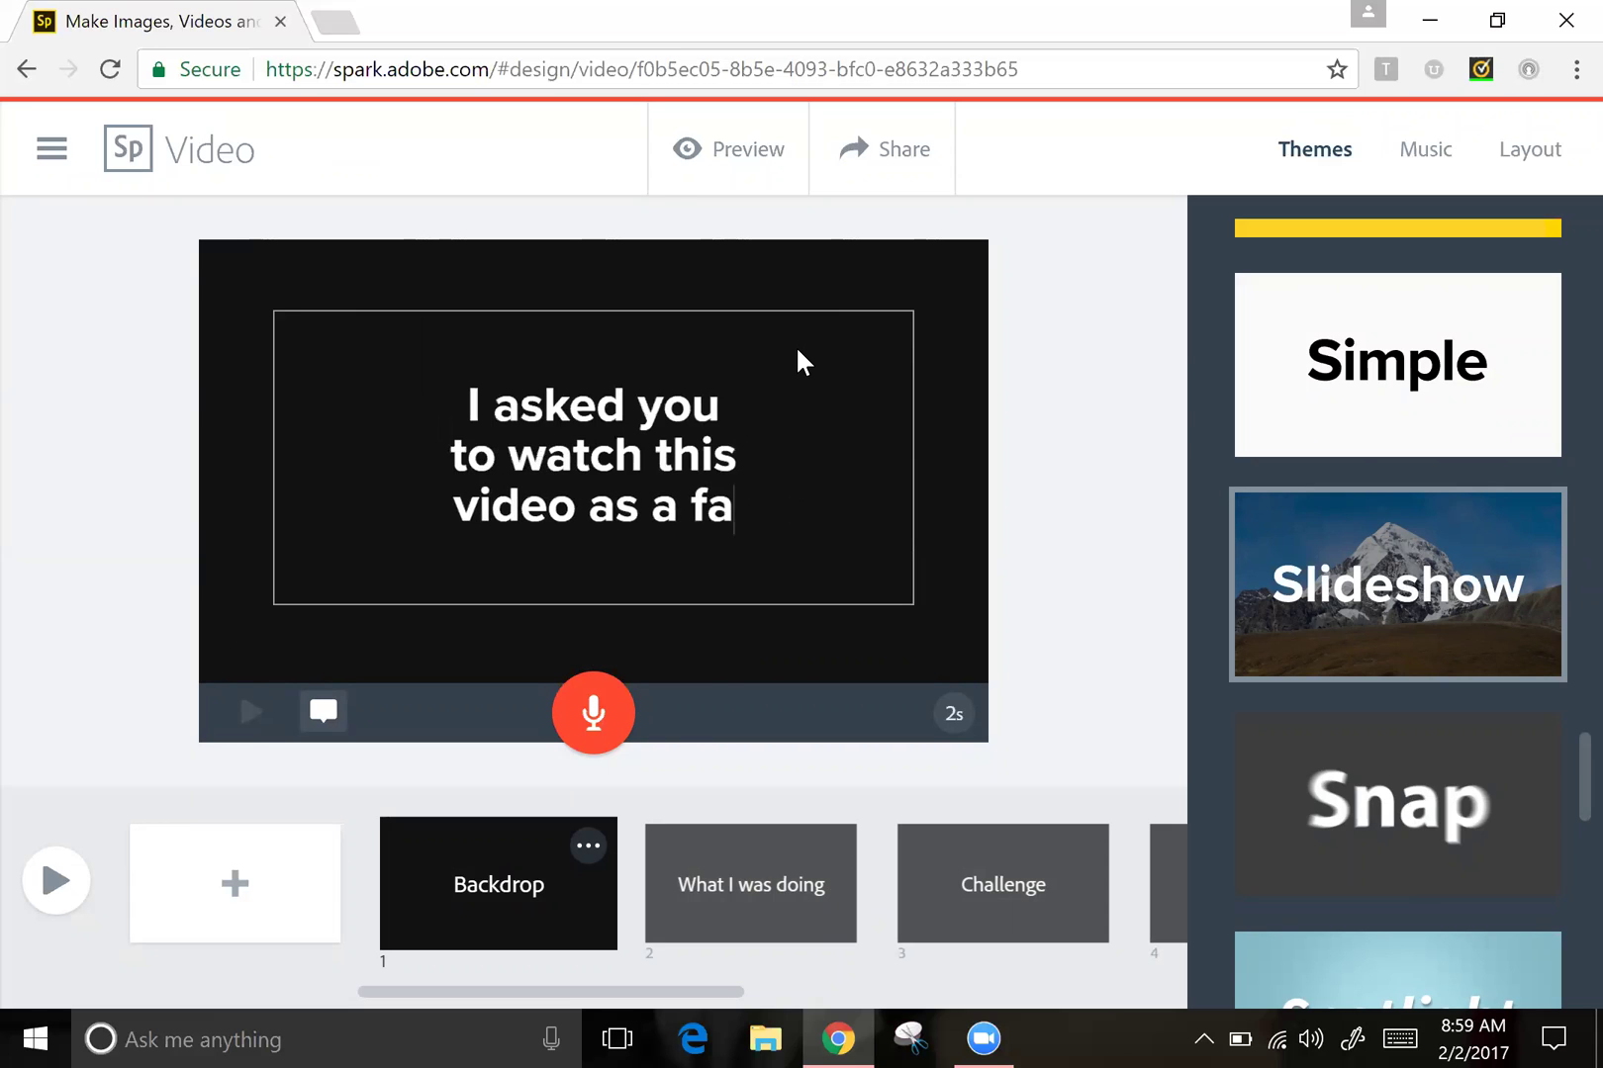
text(vor, but there)
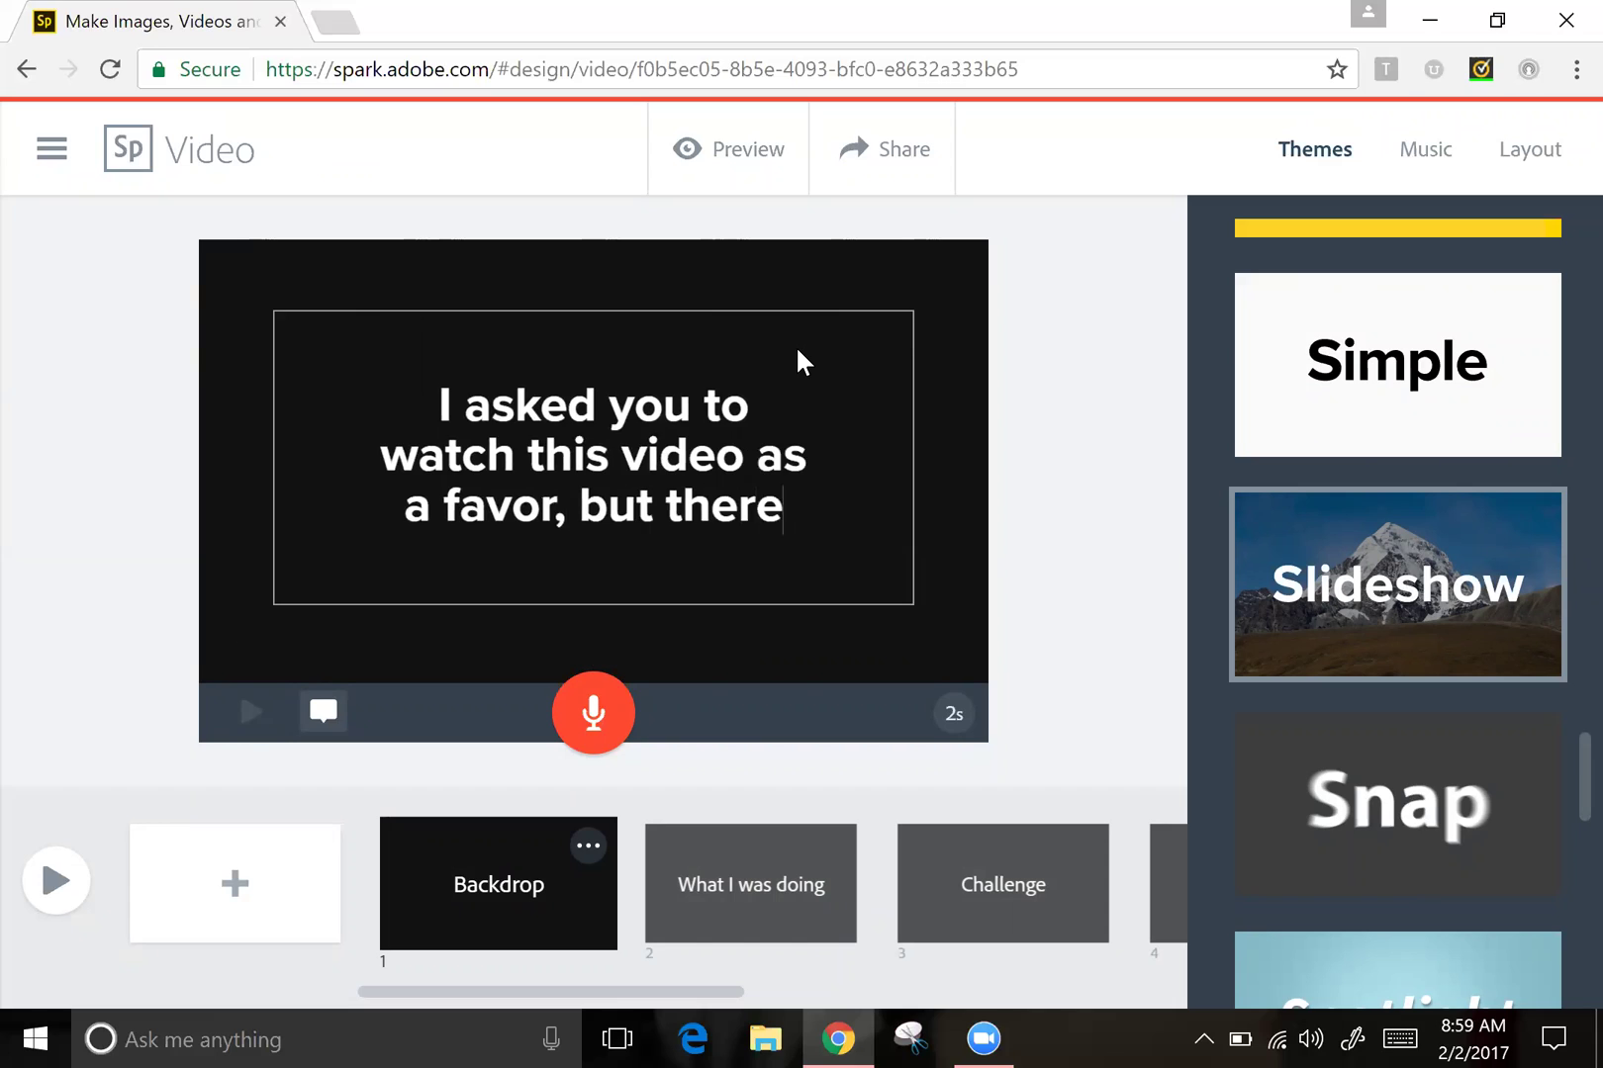
text('s more to )
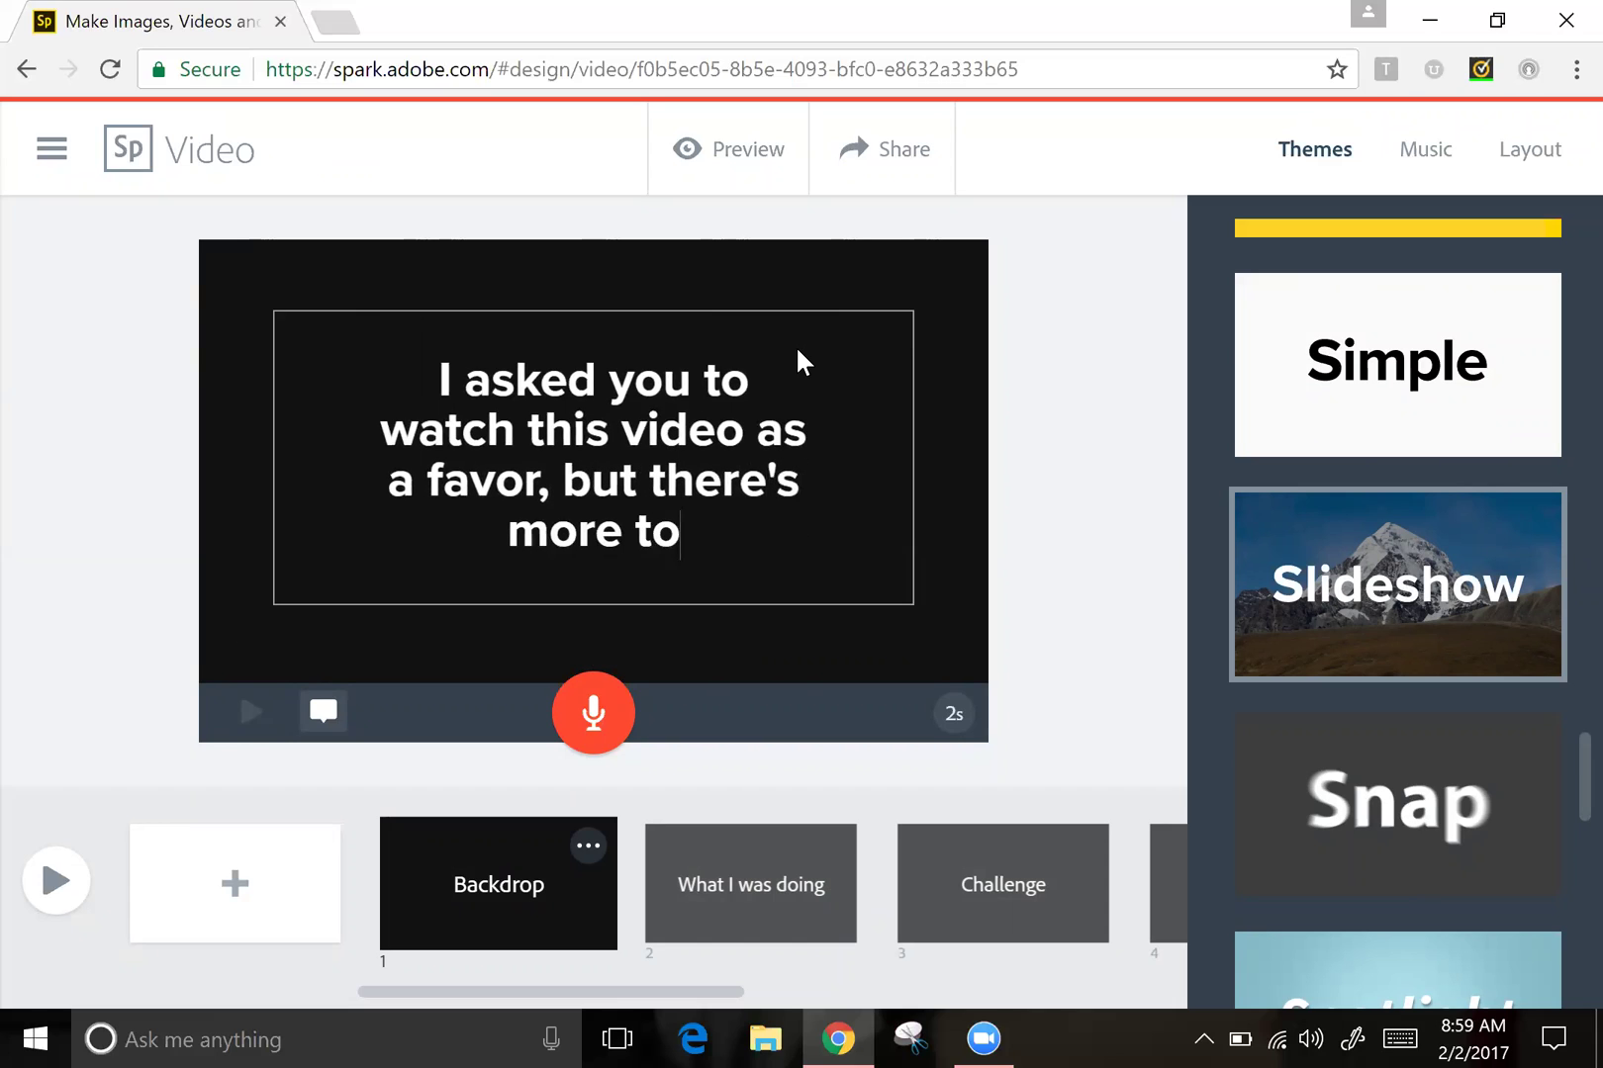
text(it...)
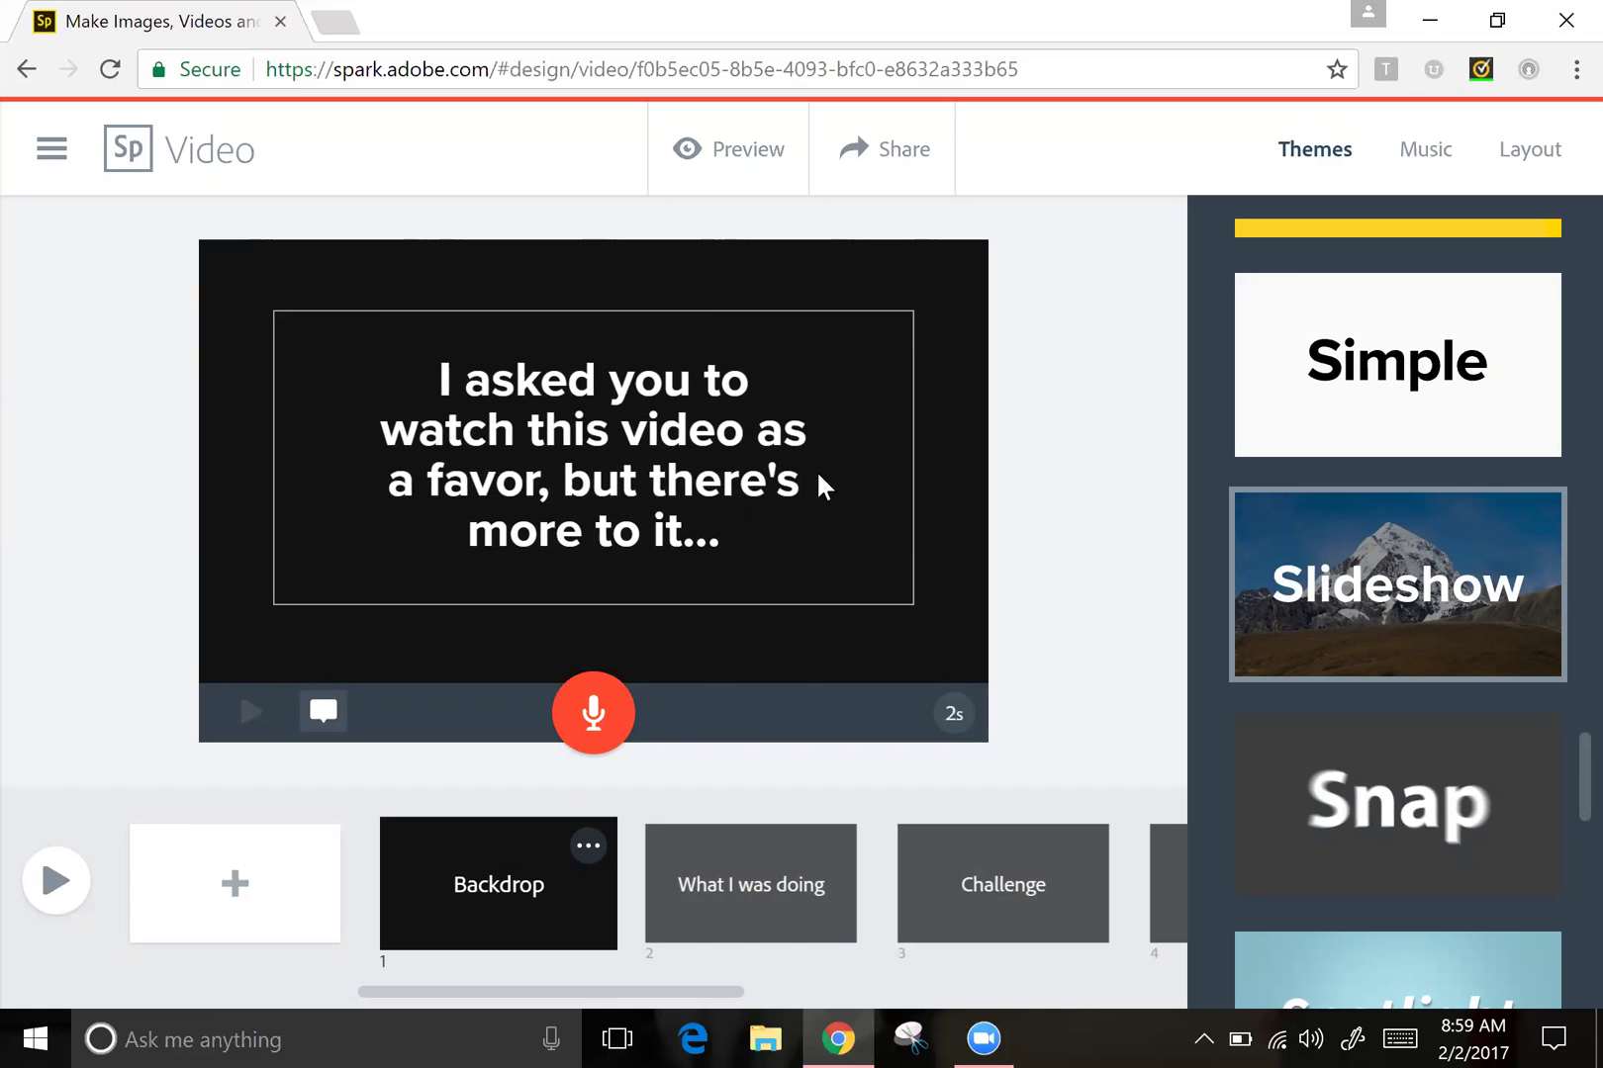
Add the text 'First, a little background...' to the What I was doing slide.
click(750, 851)
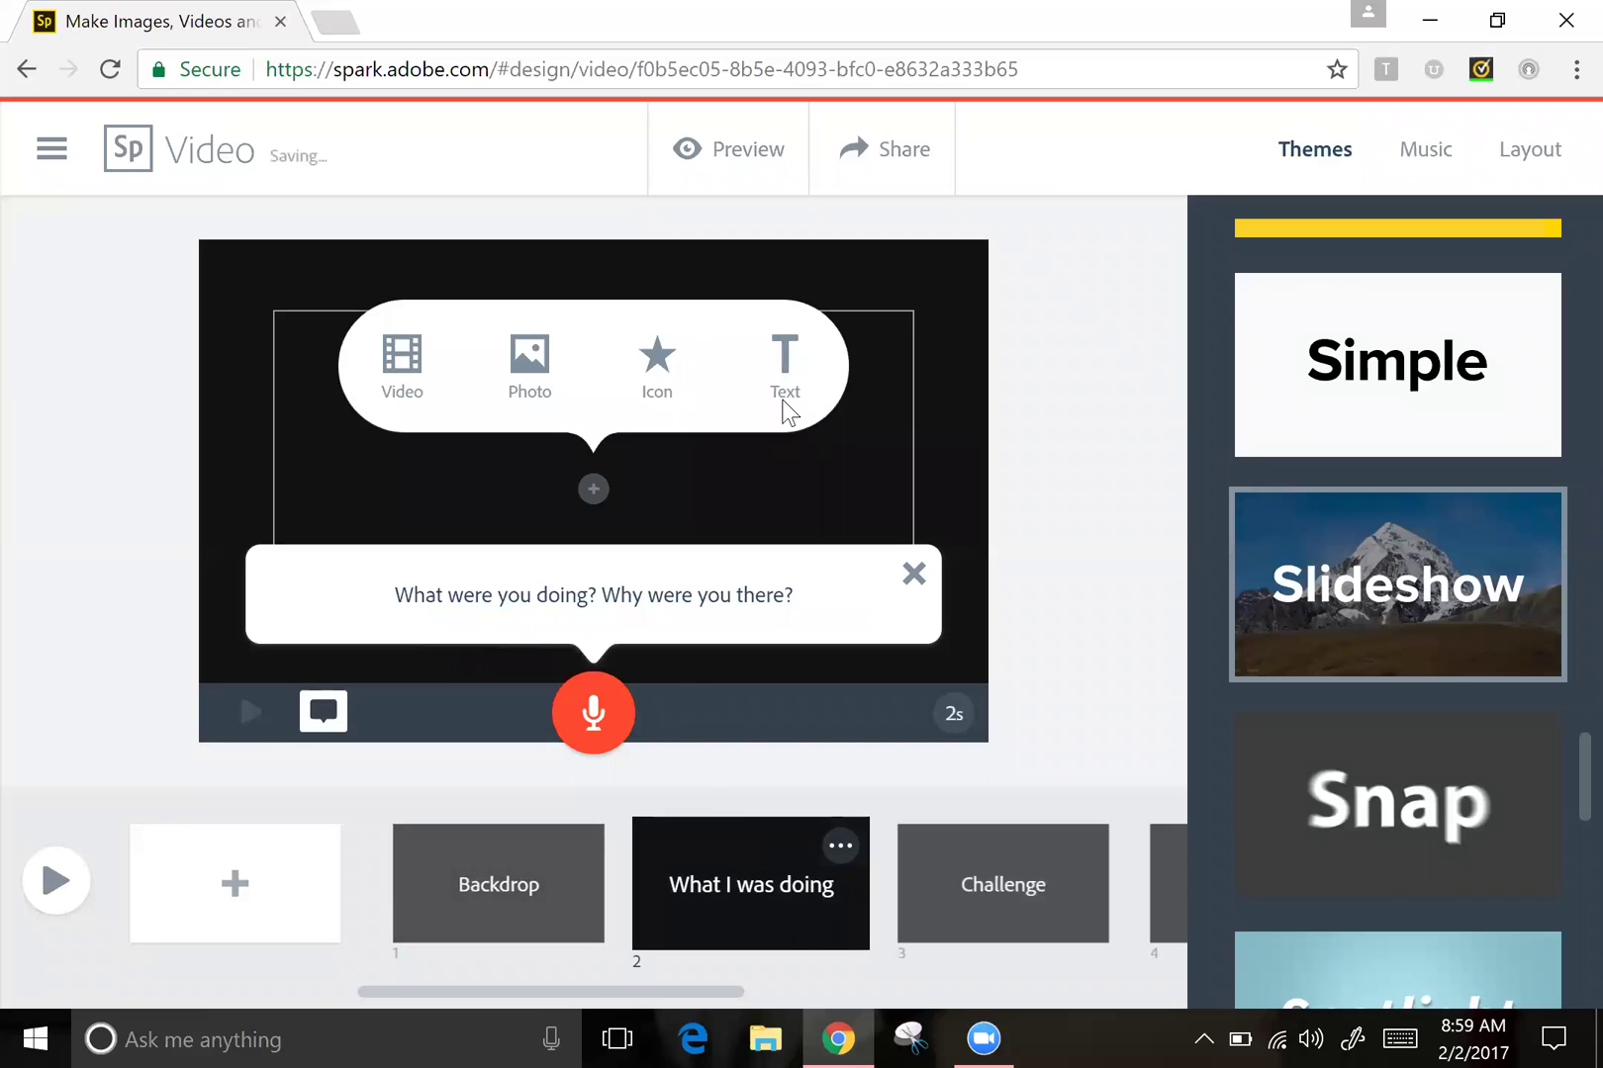
click(786, 380)
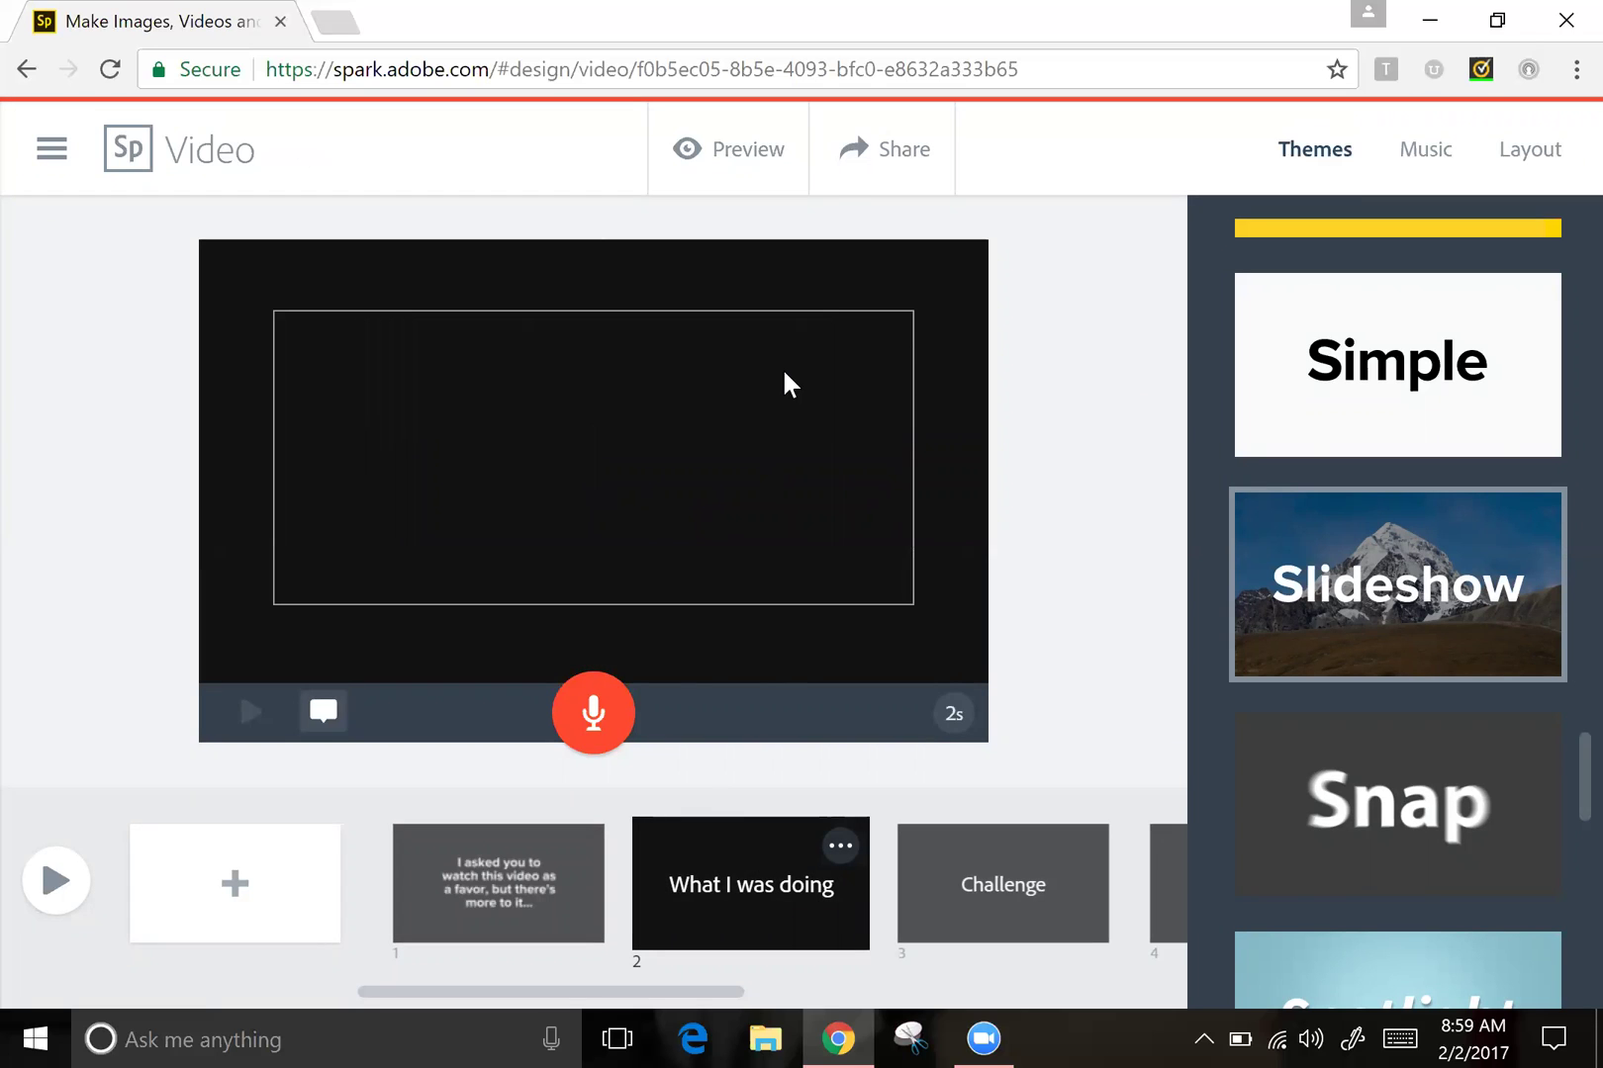
text(First, a littl)
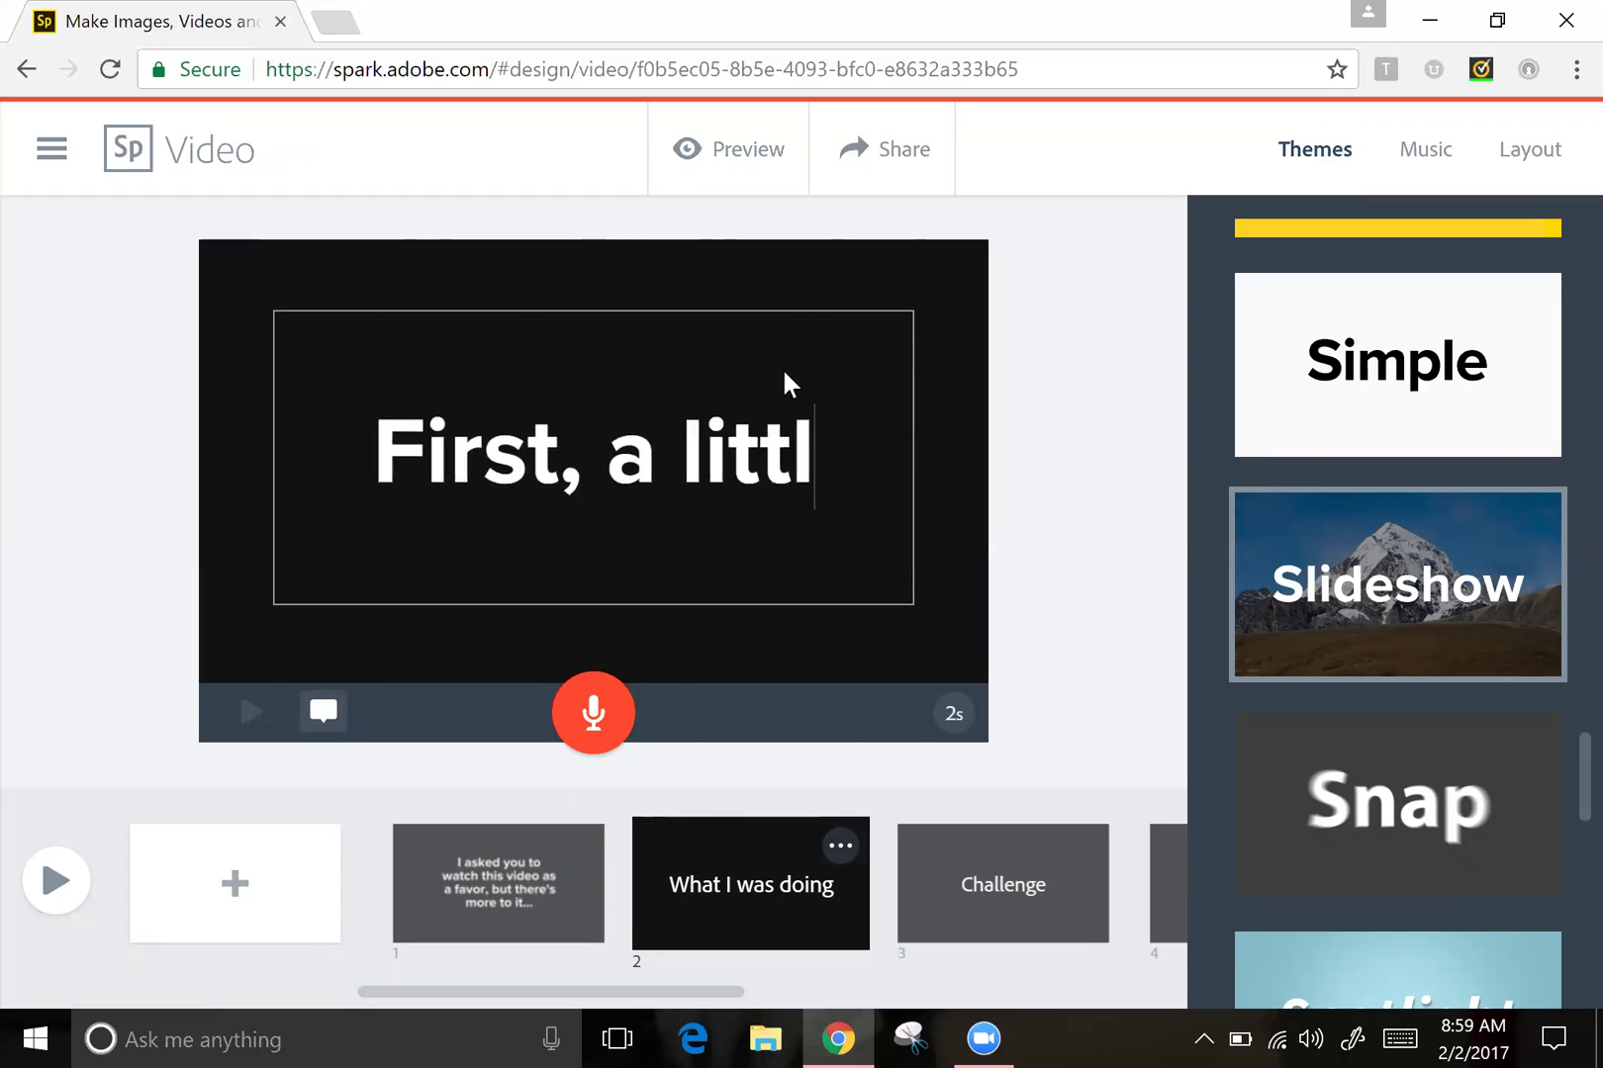
text(e background)
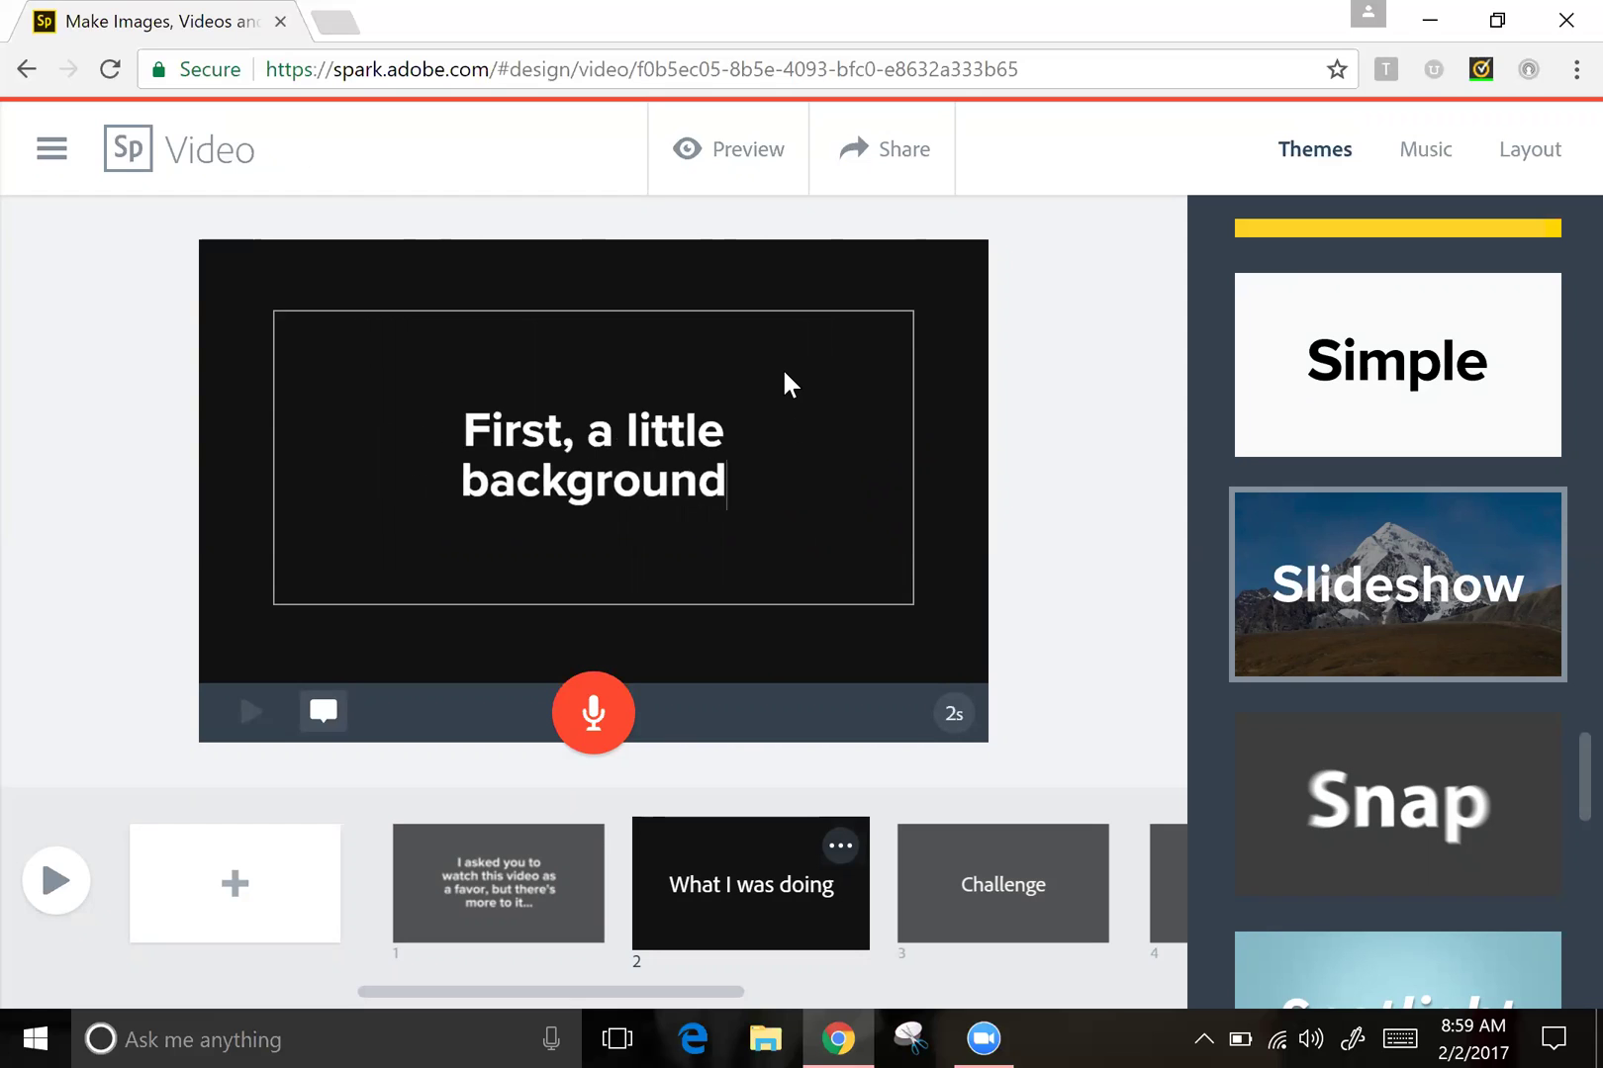
text(...)
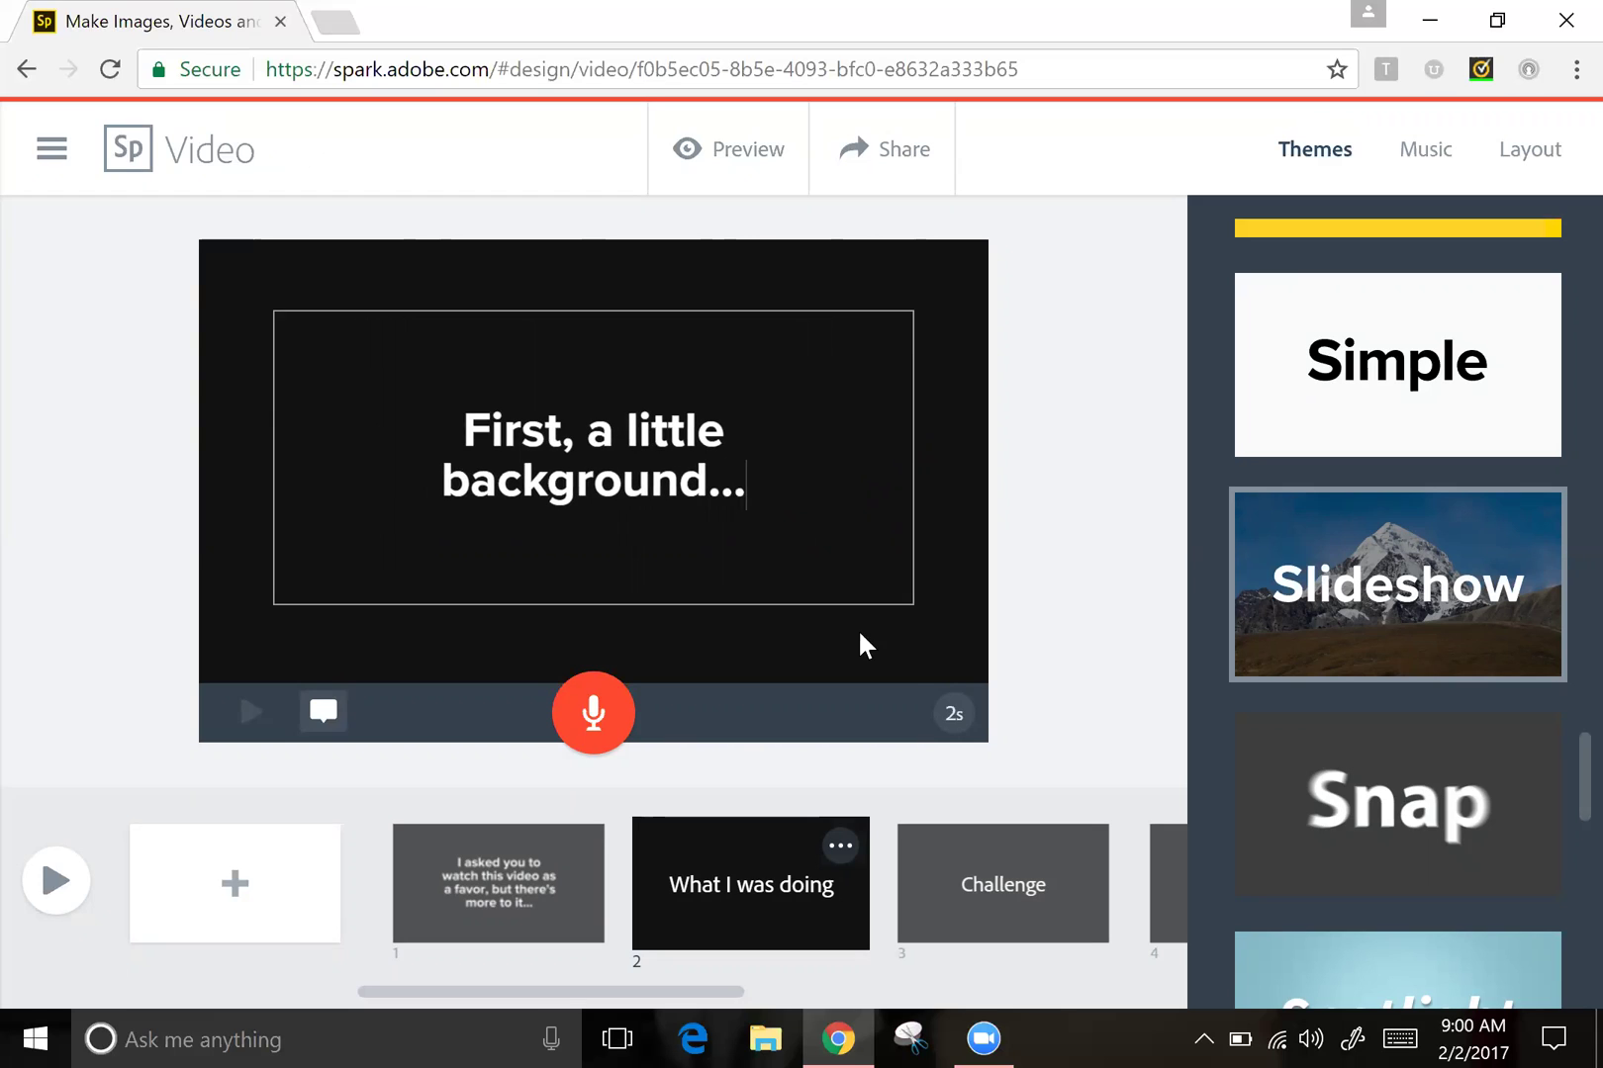
Lengthen slide 2 to 5 seconds and preview the whole video.
click(952, 715)
click(952, 715)
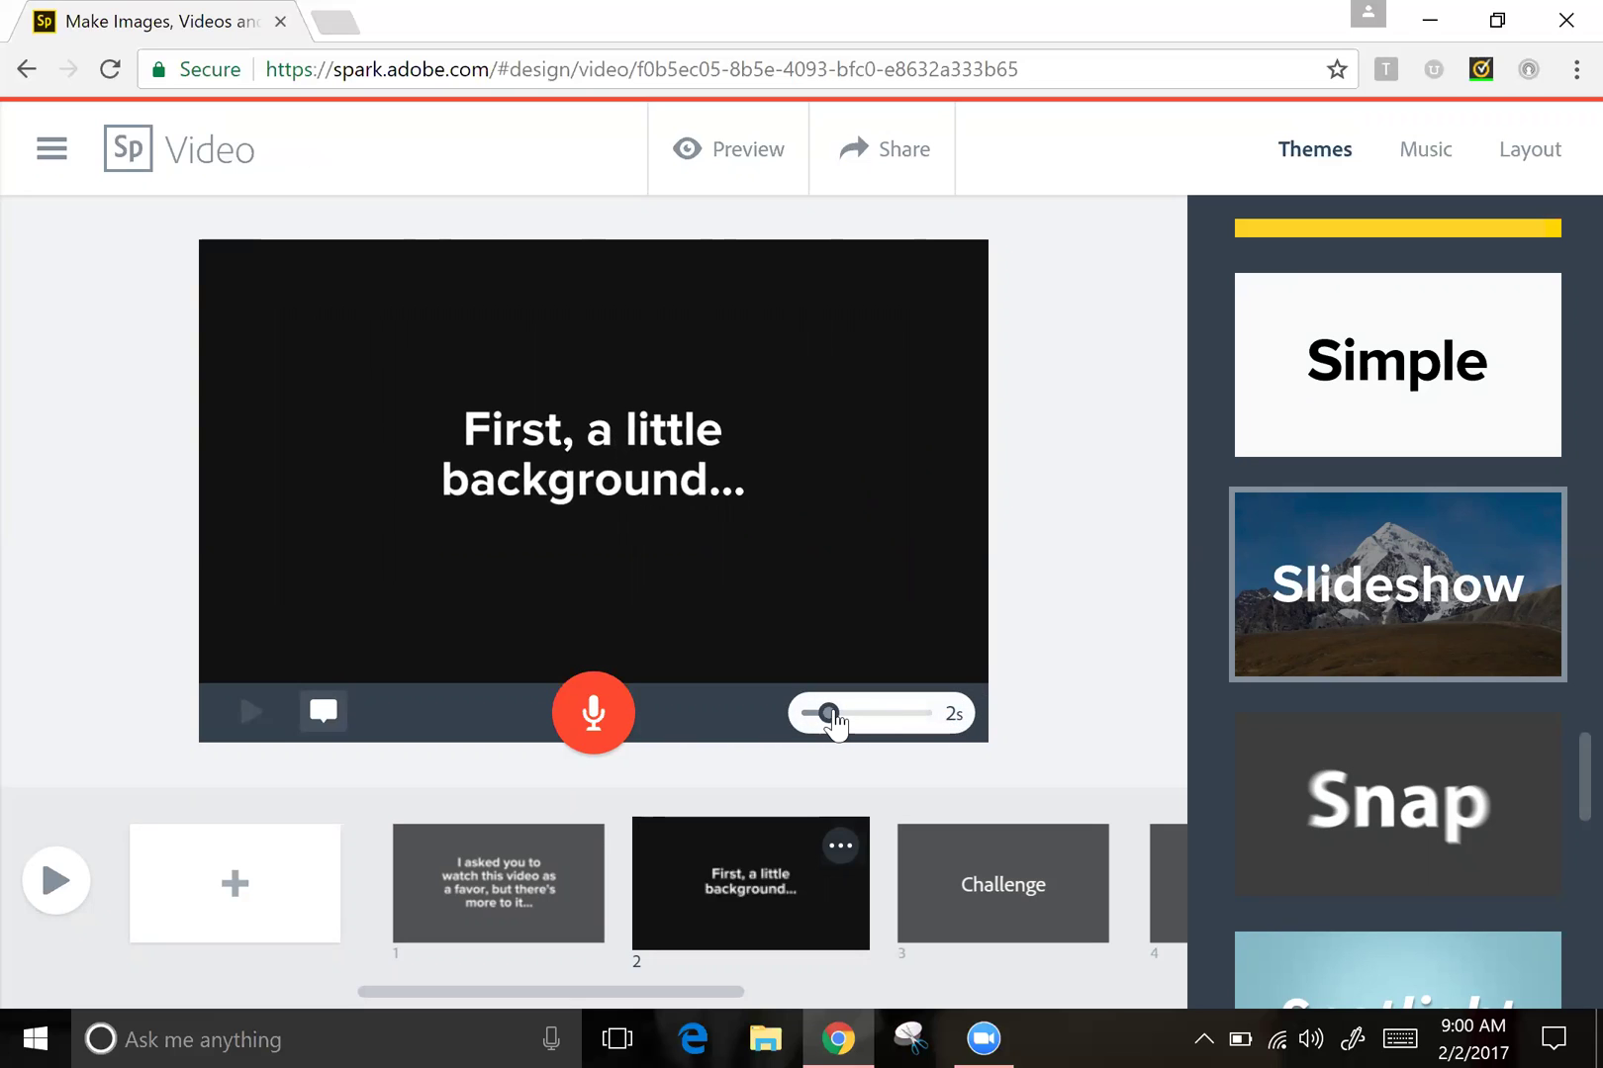
drag(830, 714, 881, 731)
click(531, 881)
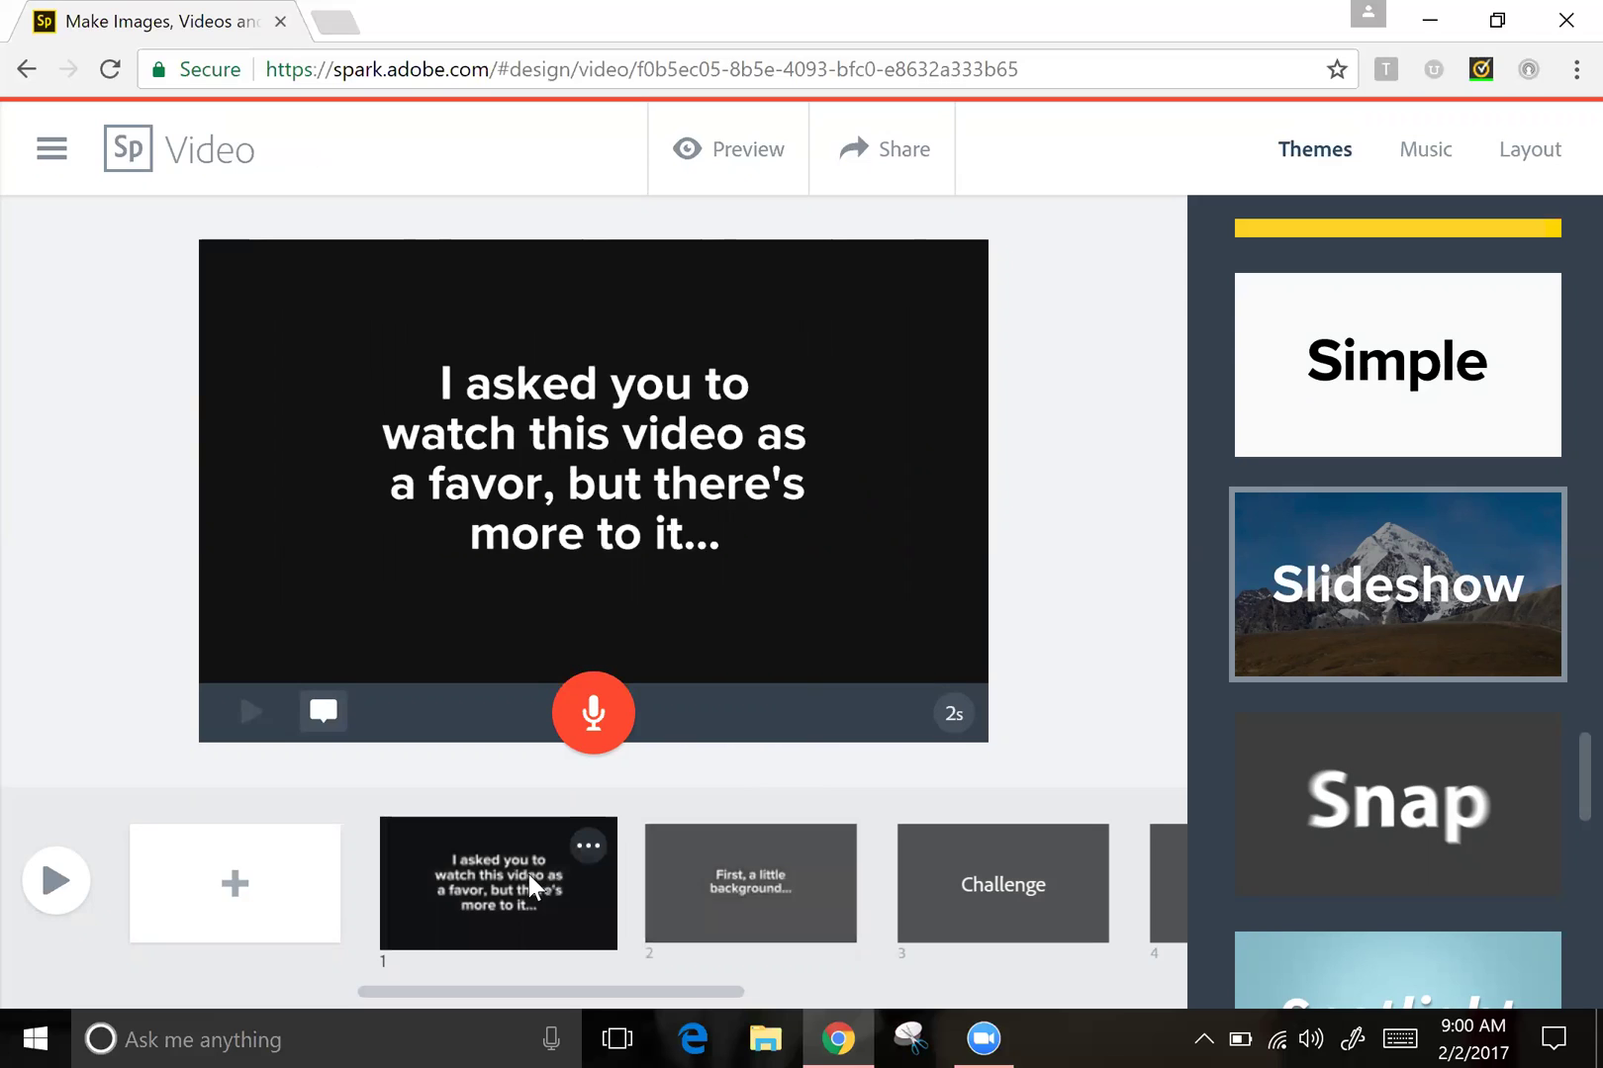
click(70, 889)
Lengthen the opening slide's duration to 7 seconds.
click(955, 710)
click(951, 712)
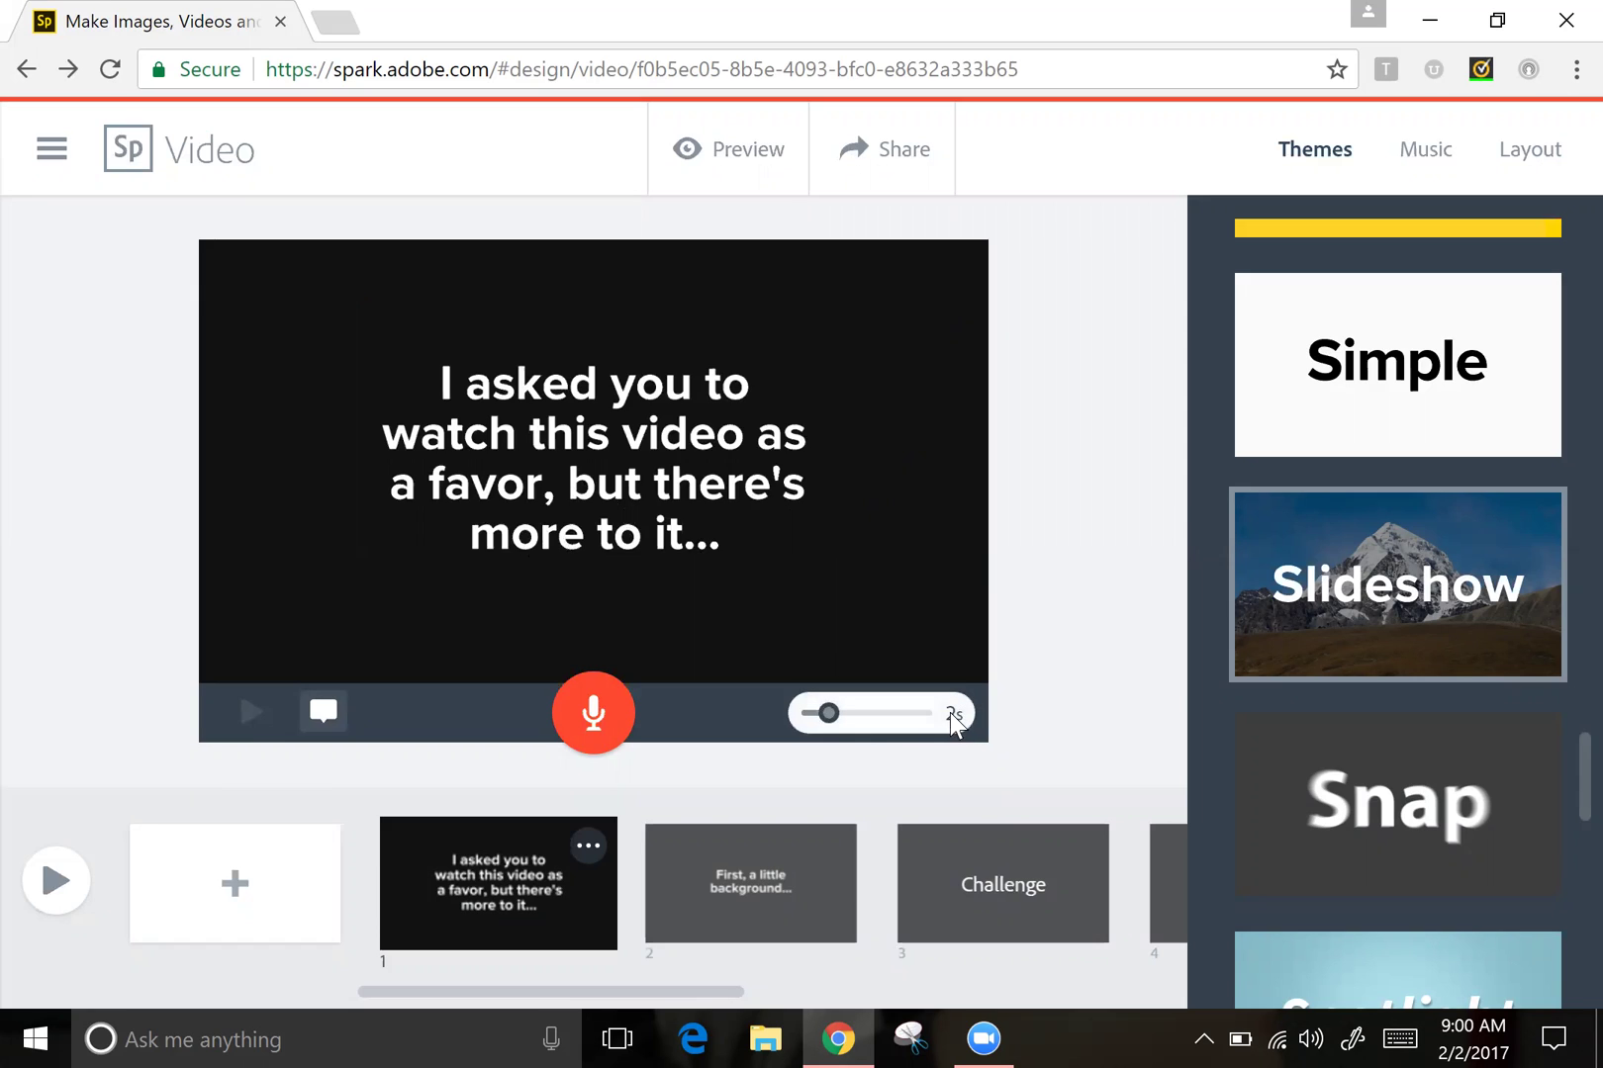
drag(829, 716, 883, 718)
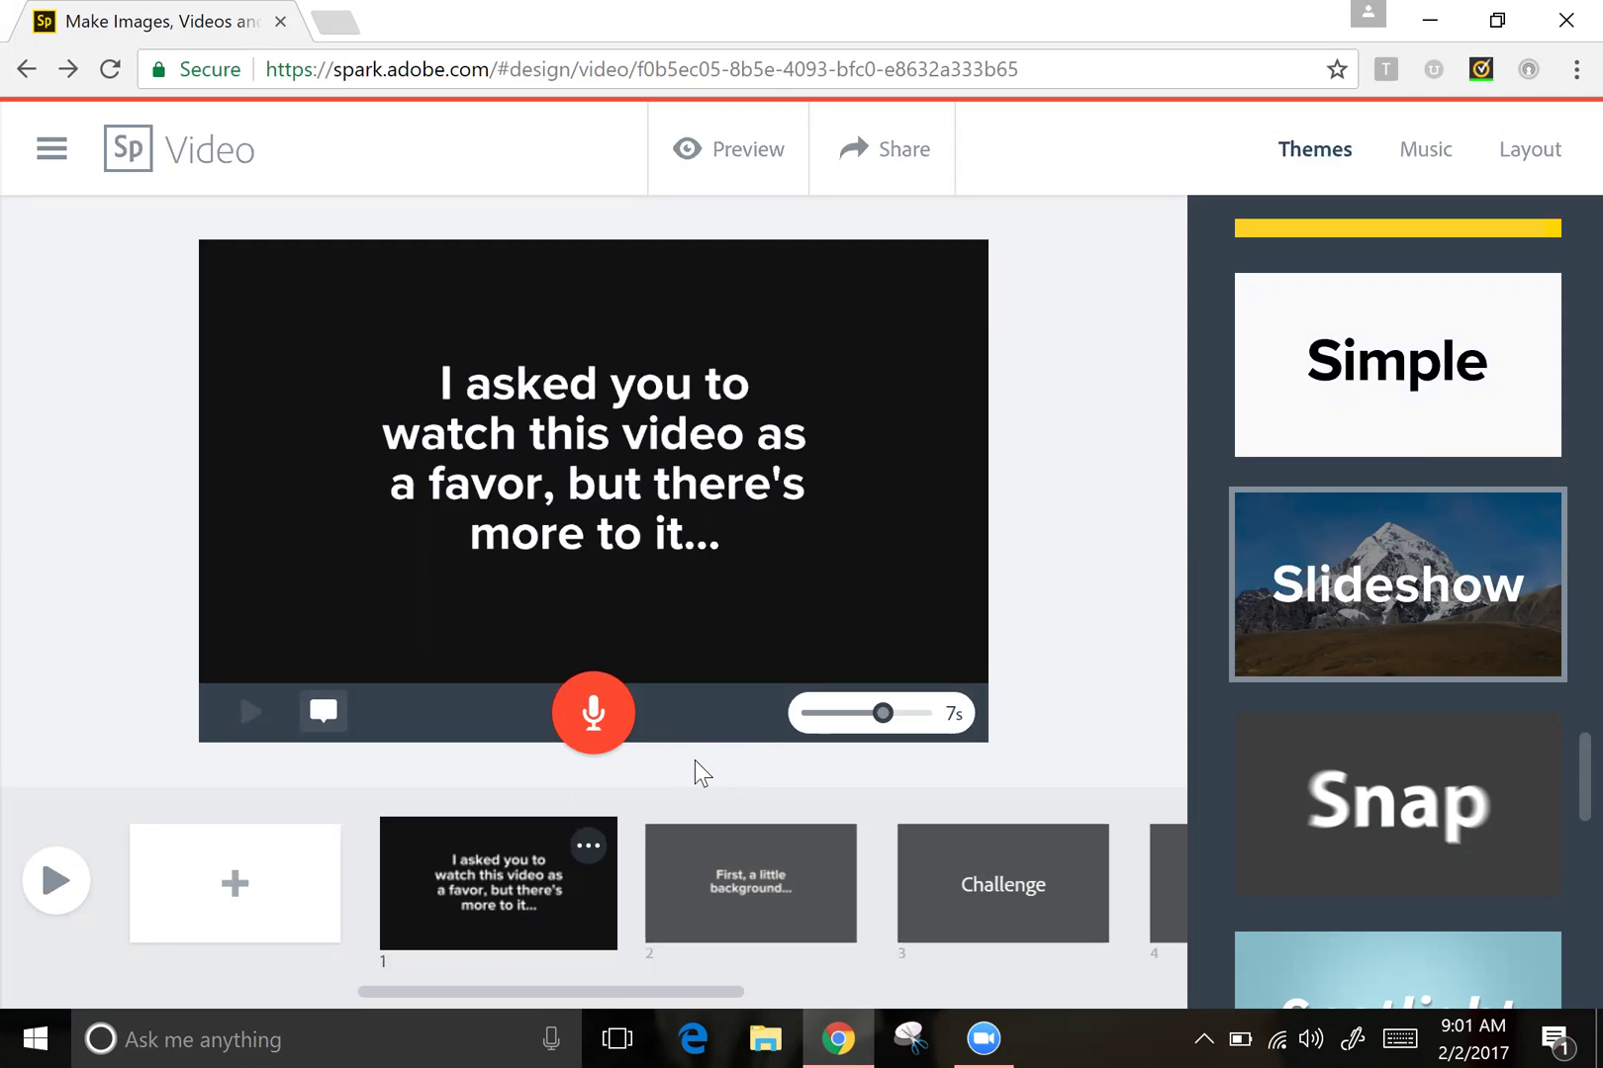
Open the Challenge slide, choose to add a photo, and dismiss its prompt caption.
click(745, 875)
click(988, 872)
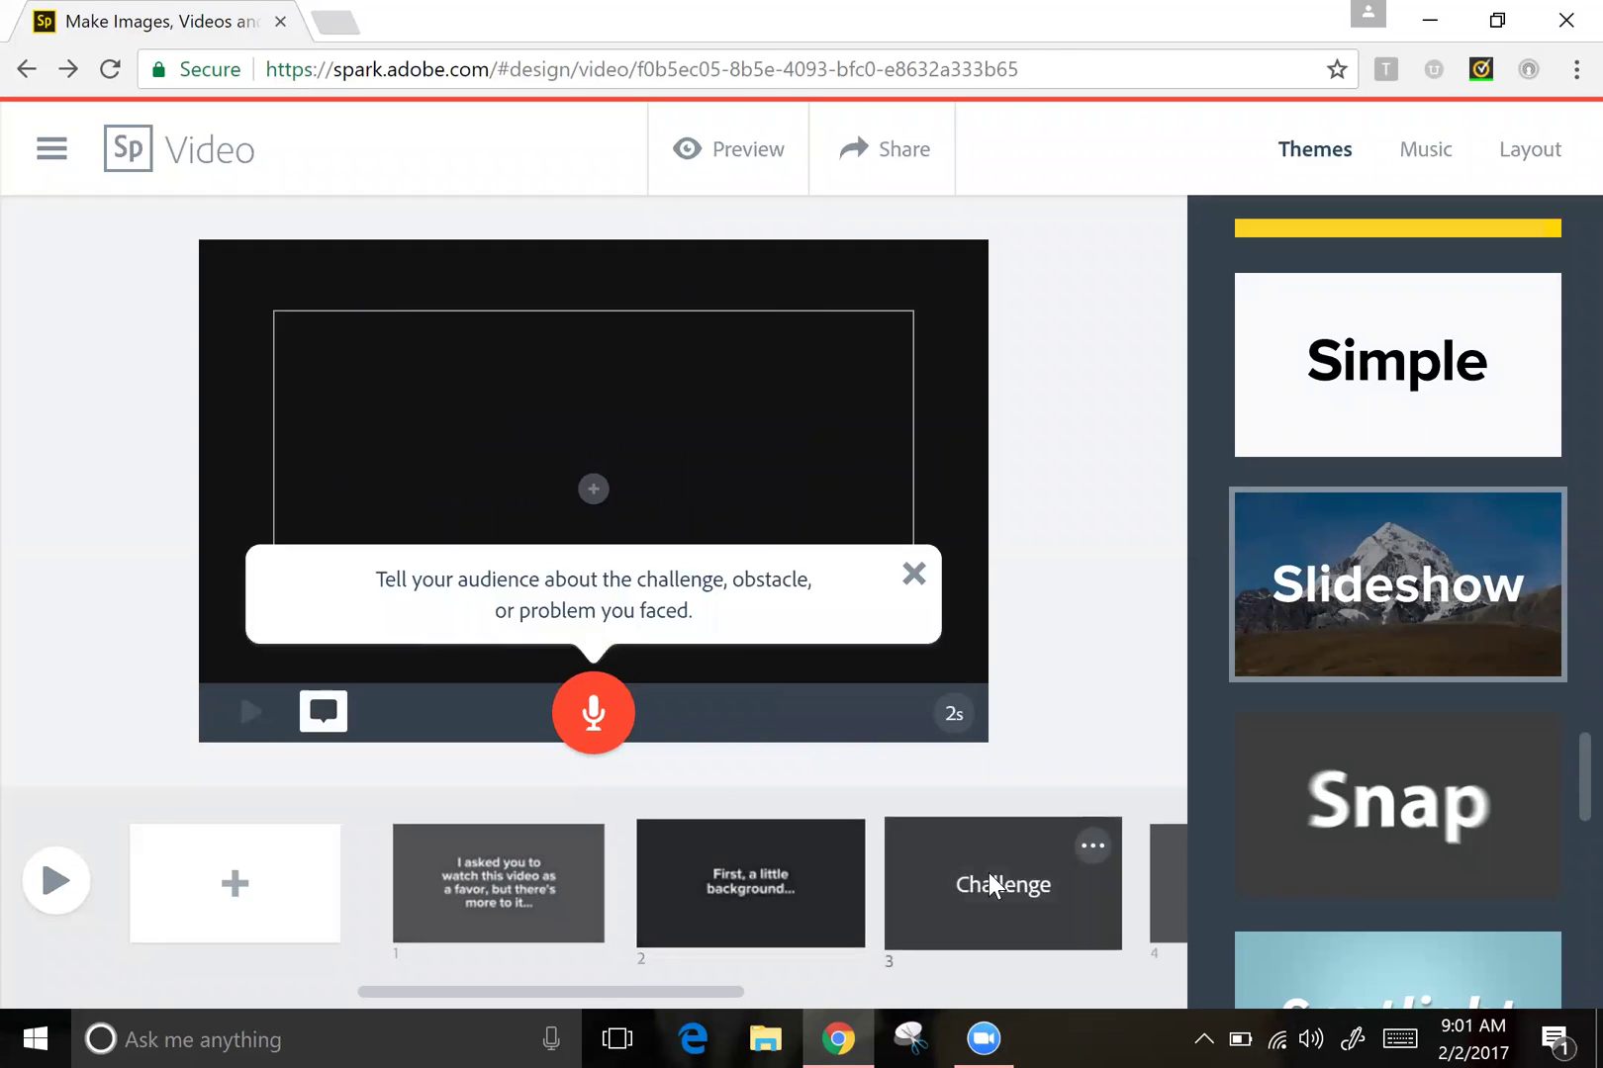
mouse_move(667, 489)
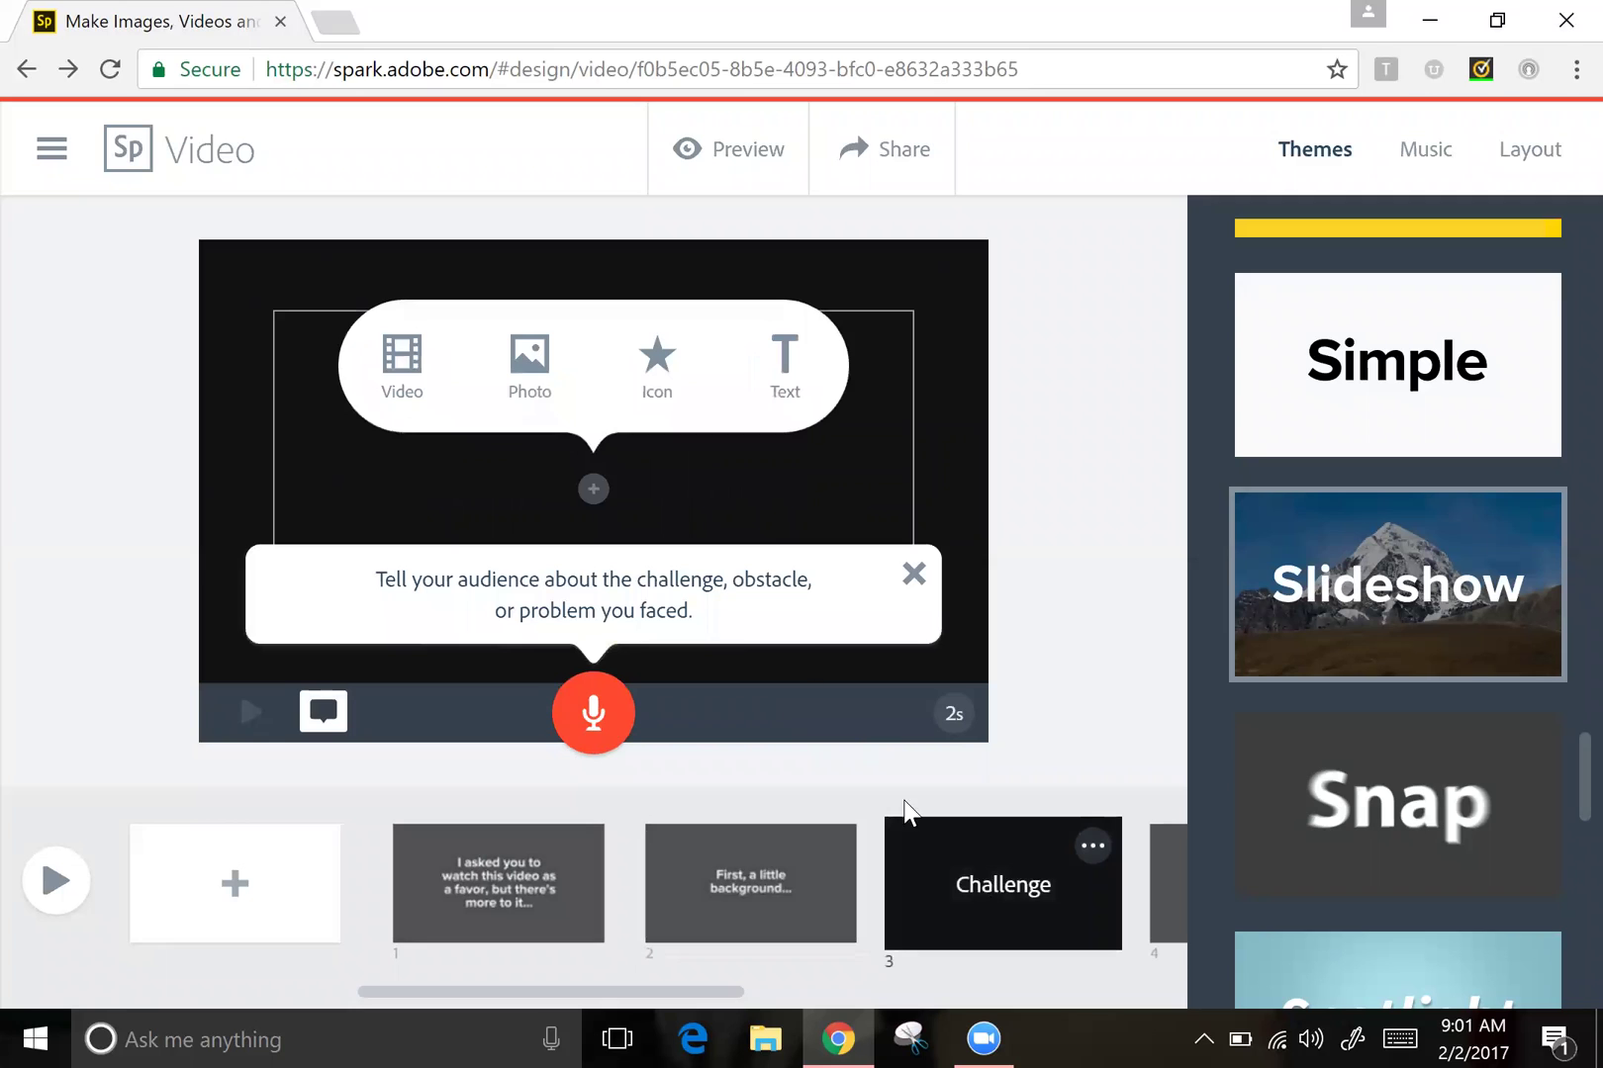
click(542, 371)
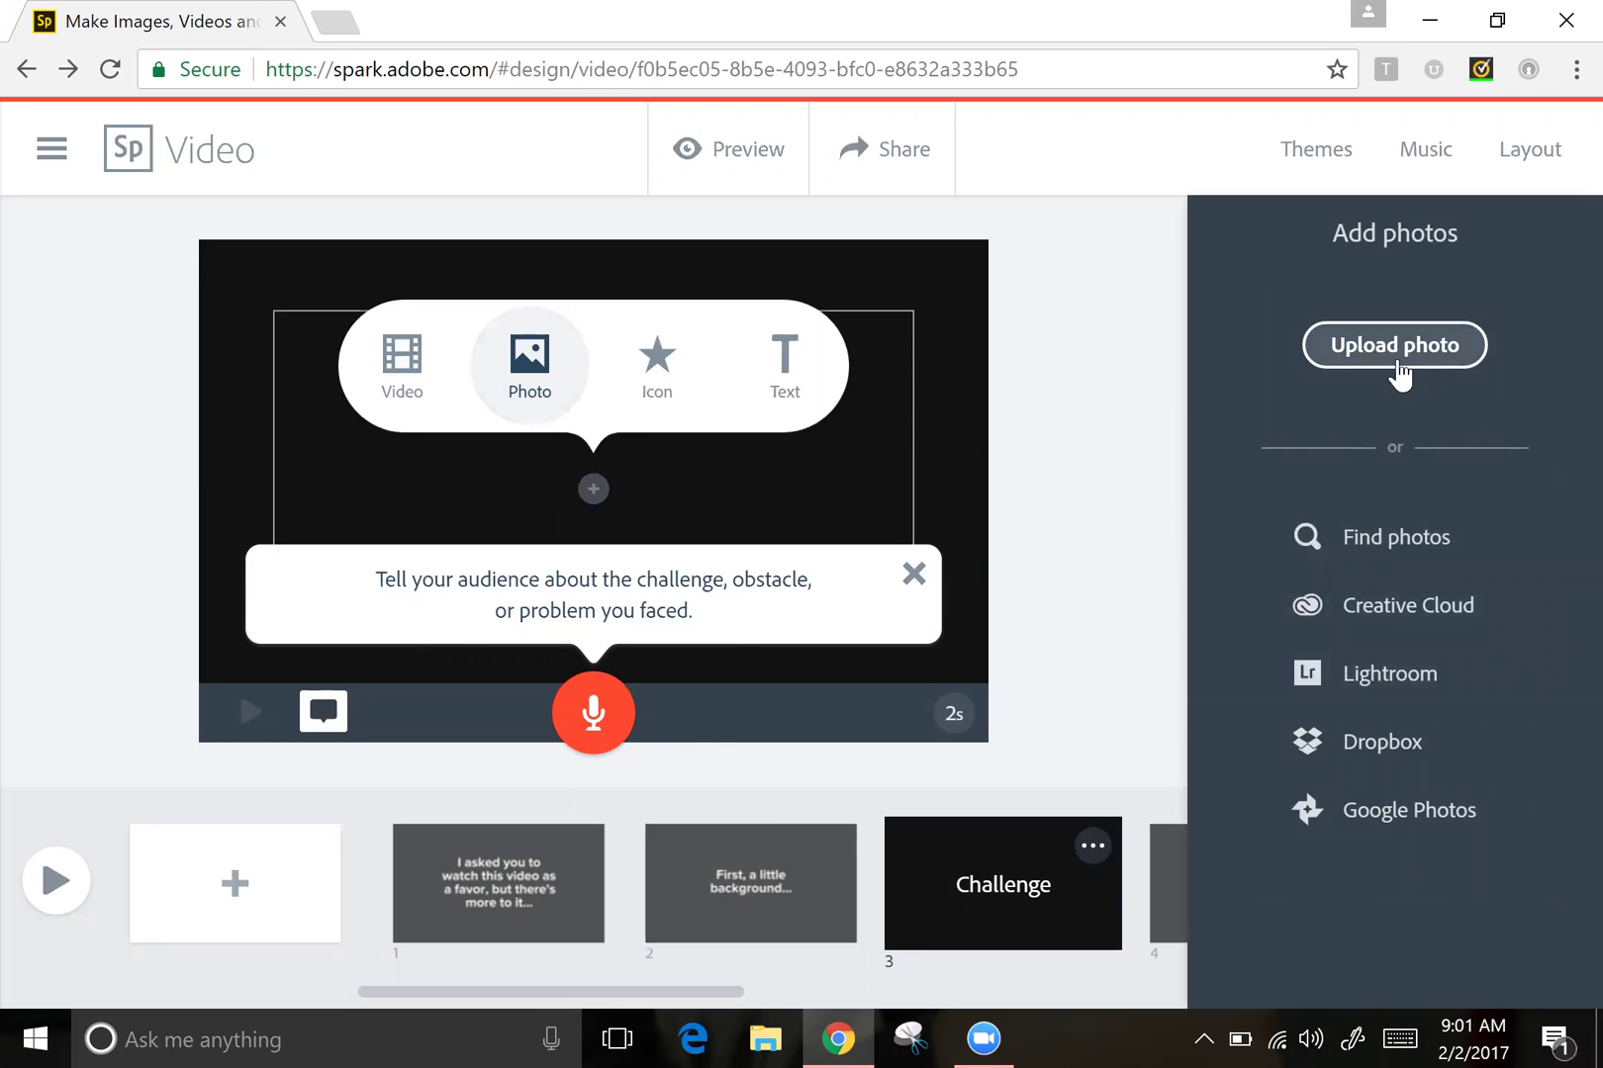
click(912, 575)
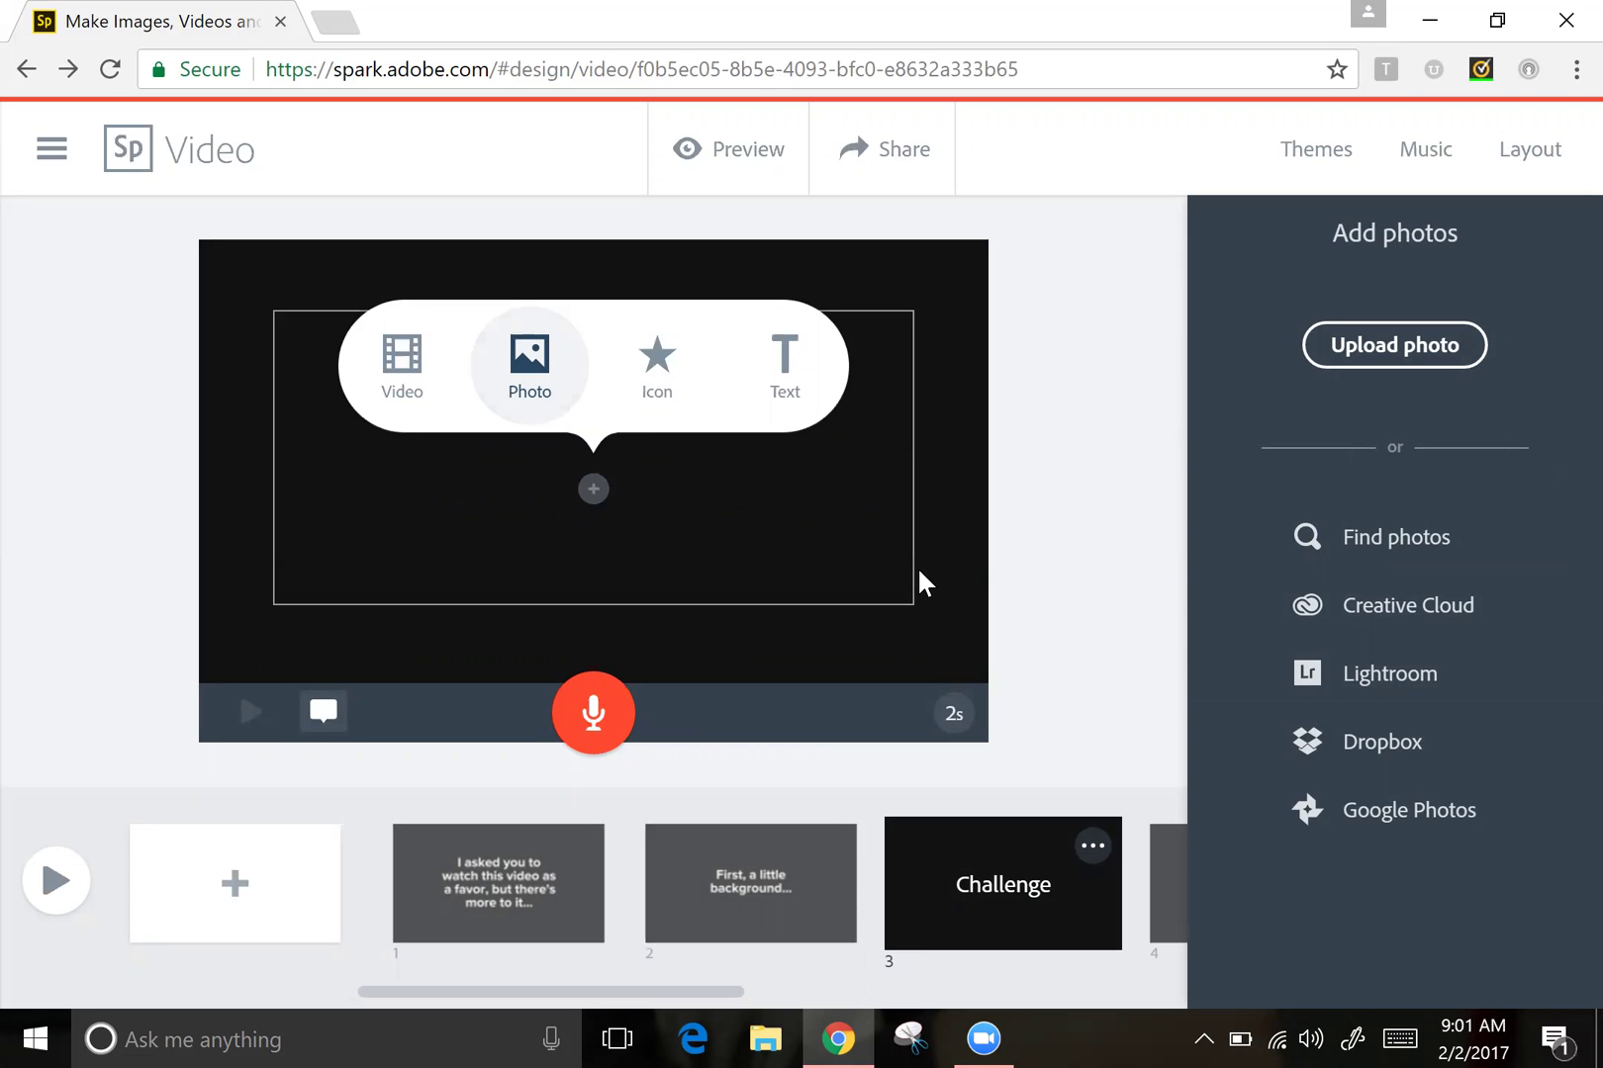
Audition the Bringing Change, Careful Scene and Please Come Out soundtracks in the Music panel.
click(1425, 153)
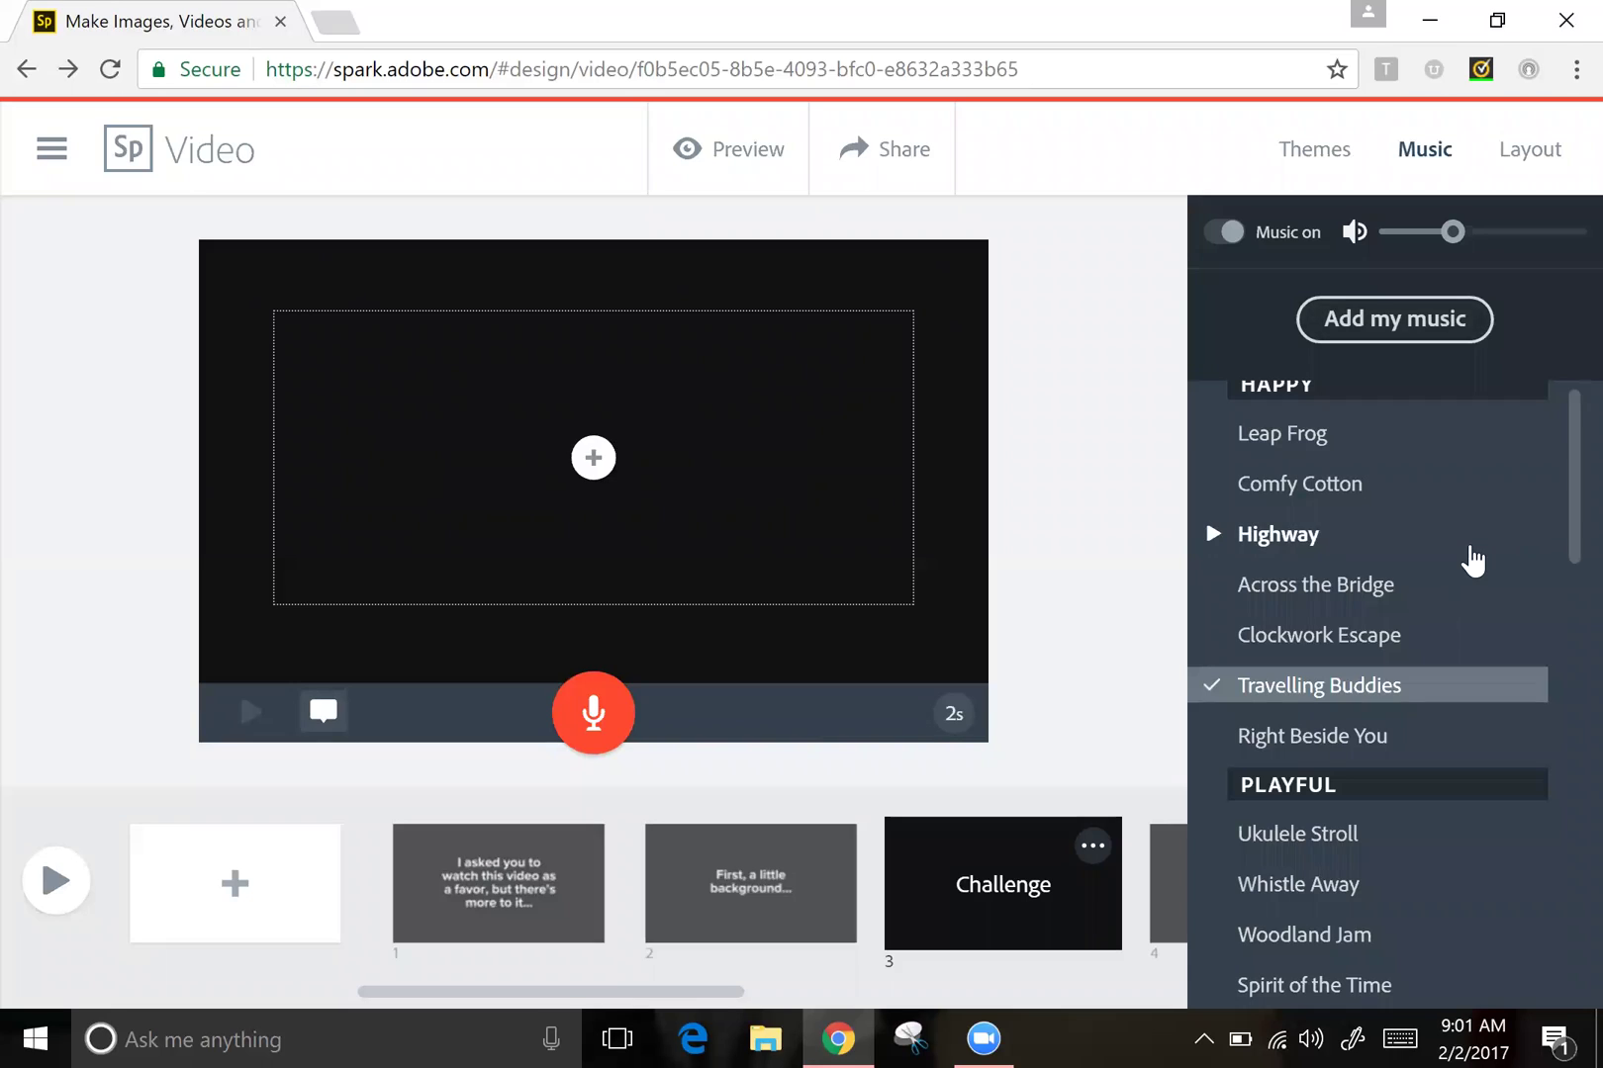
mouse_move(1231, 857)
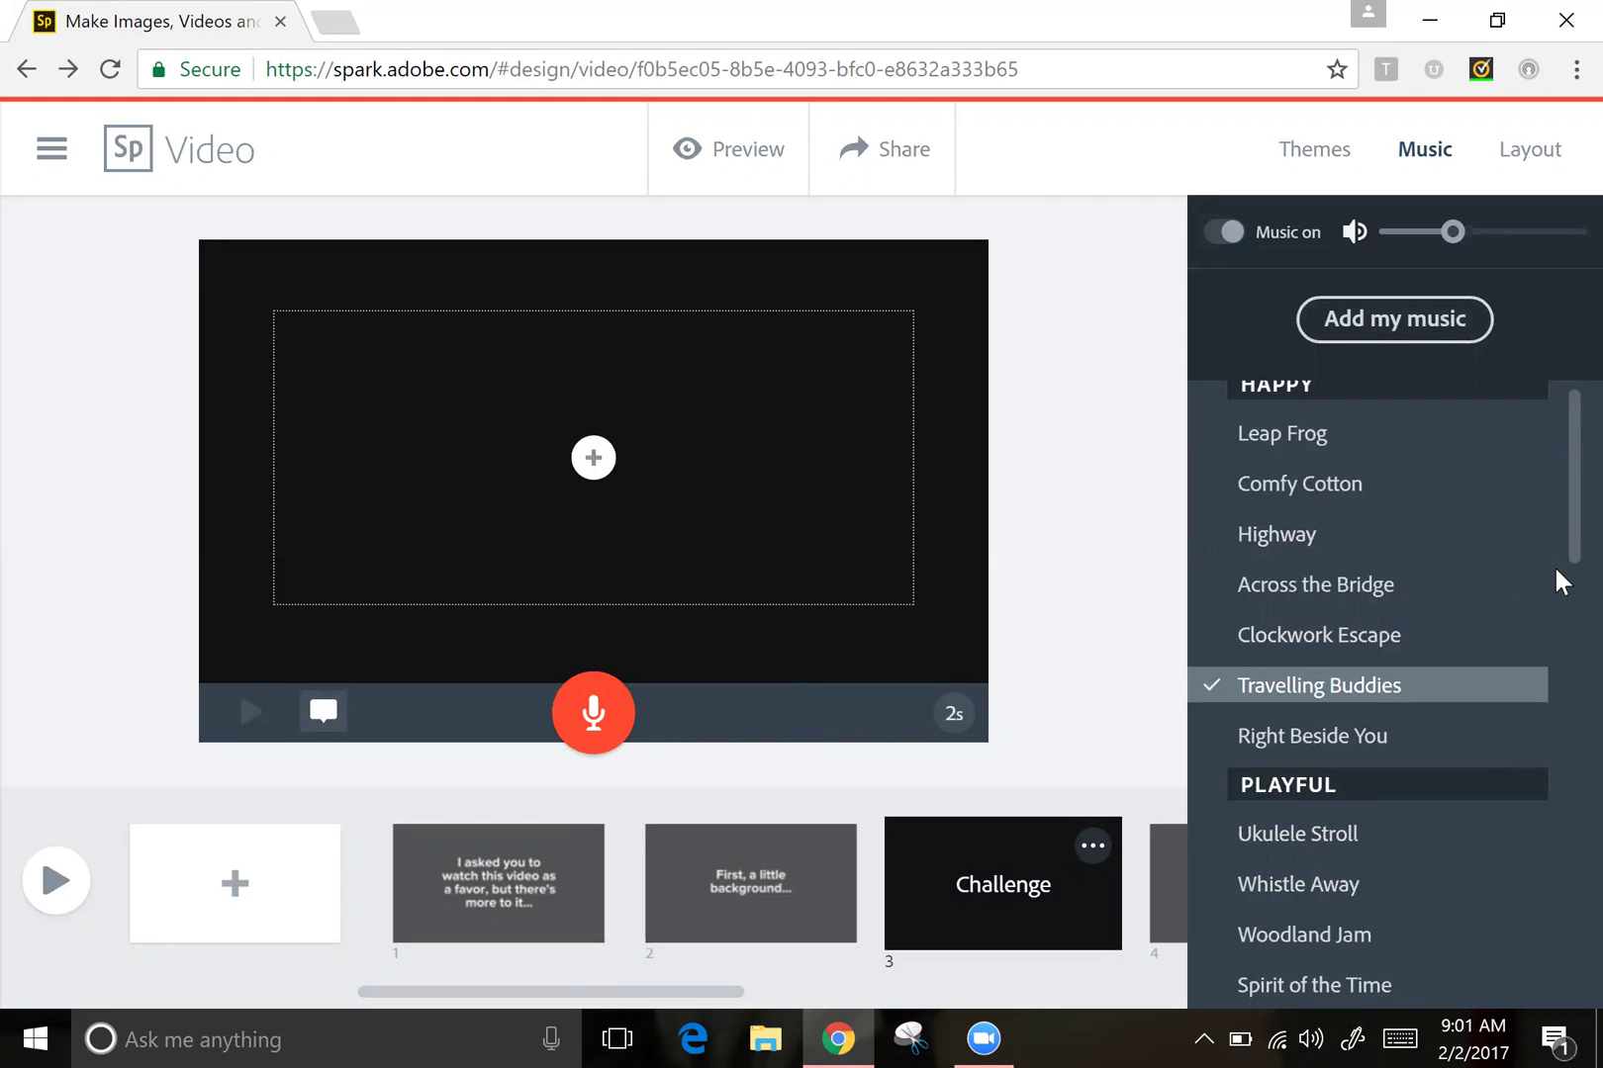
drag(1555, 564, 1555, 772)
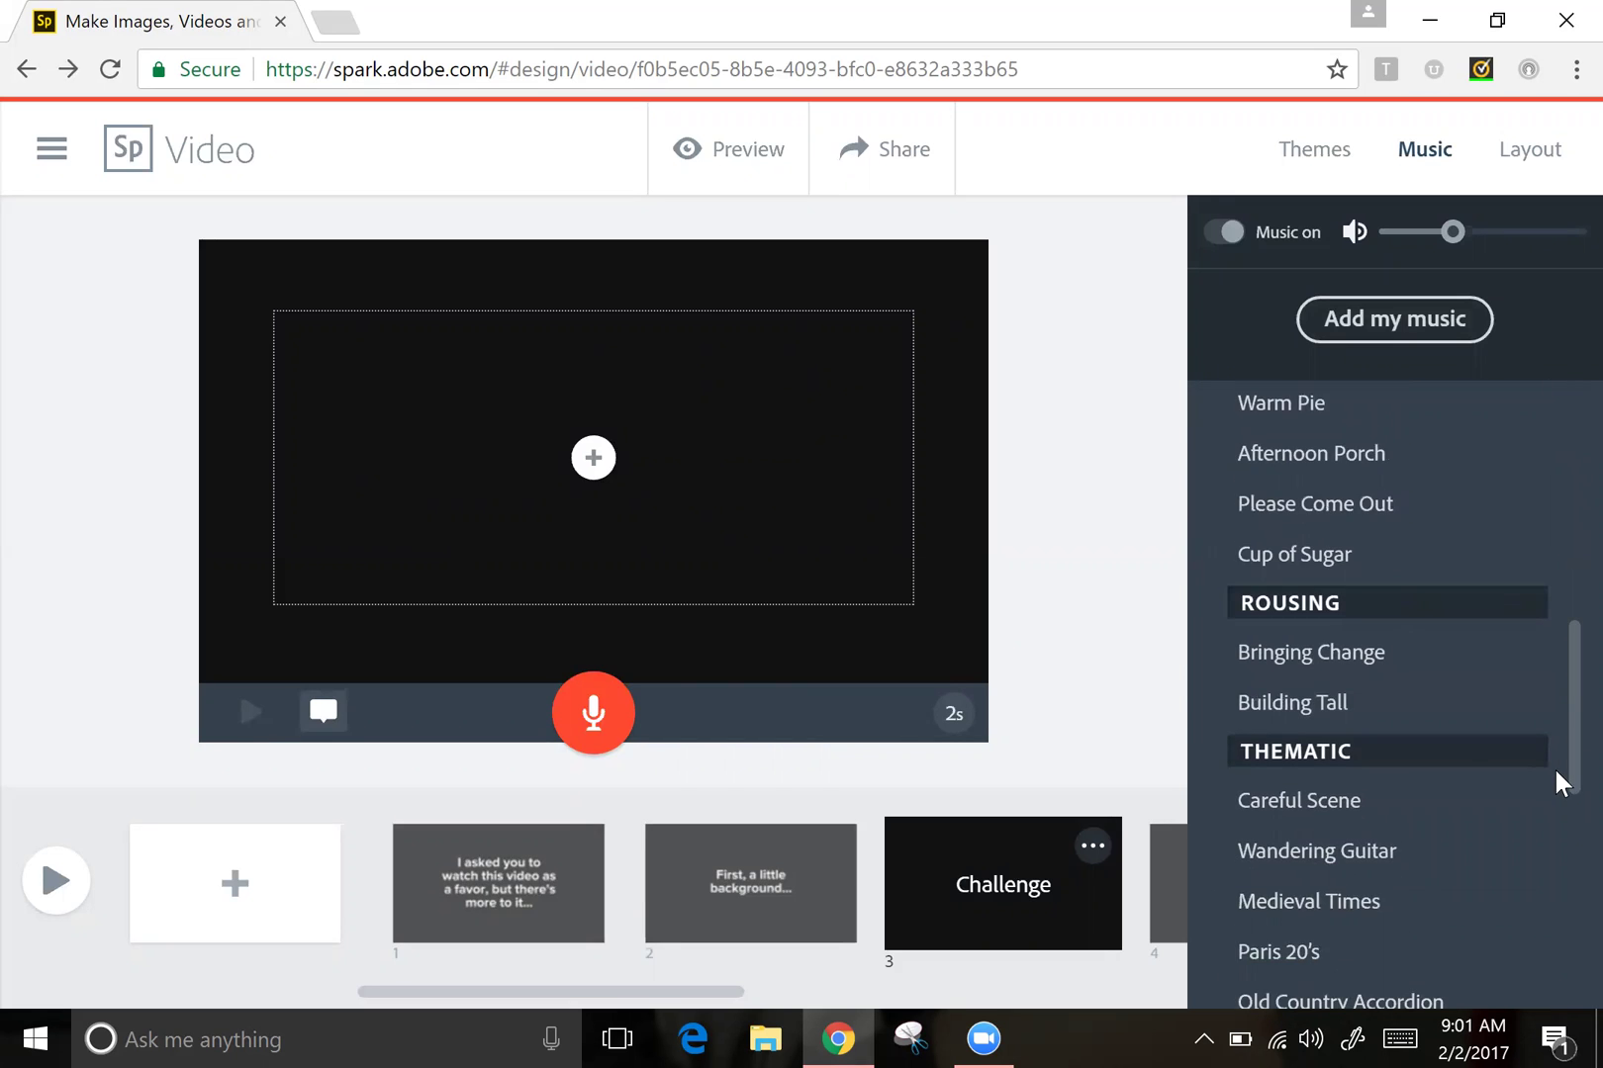
click(1210, 653)
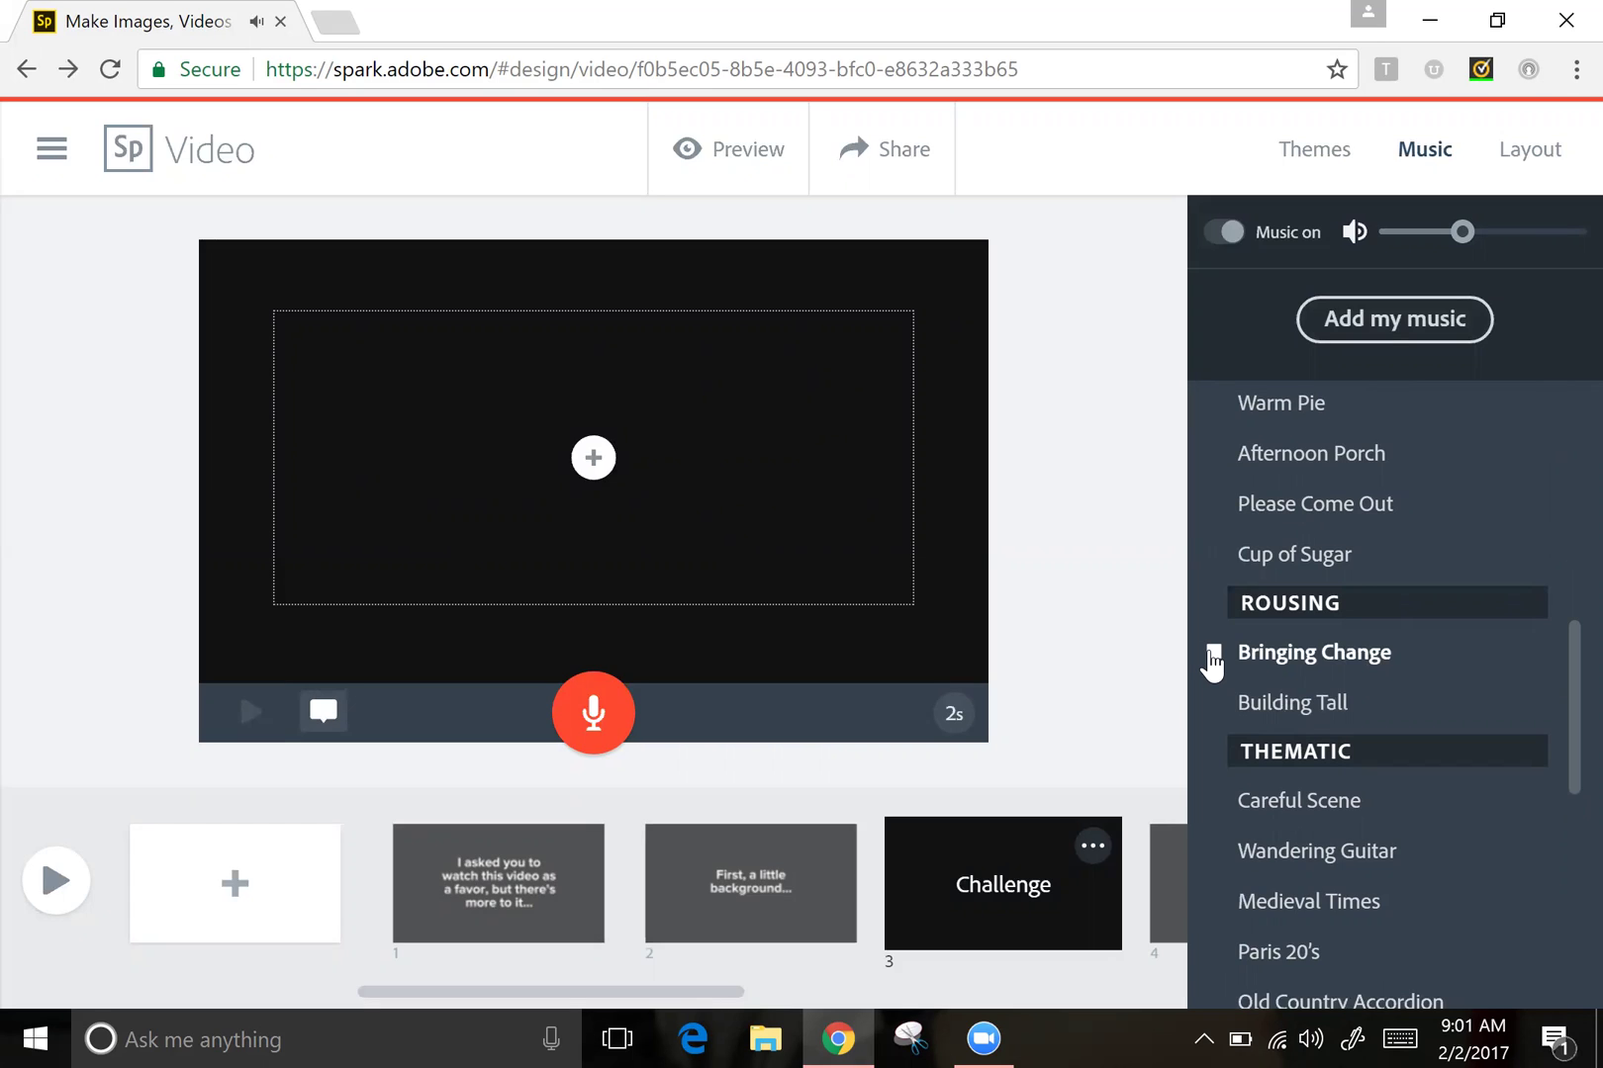
click(1211, 655)
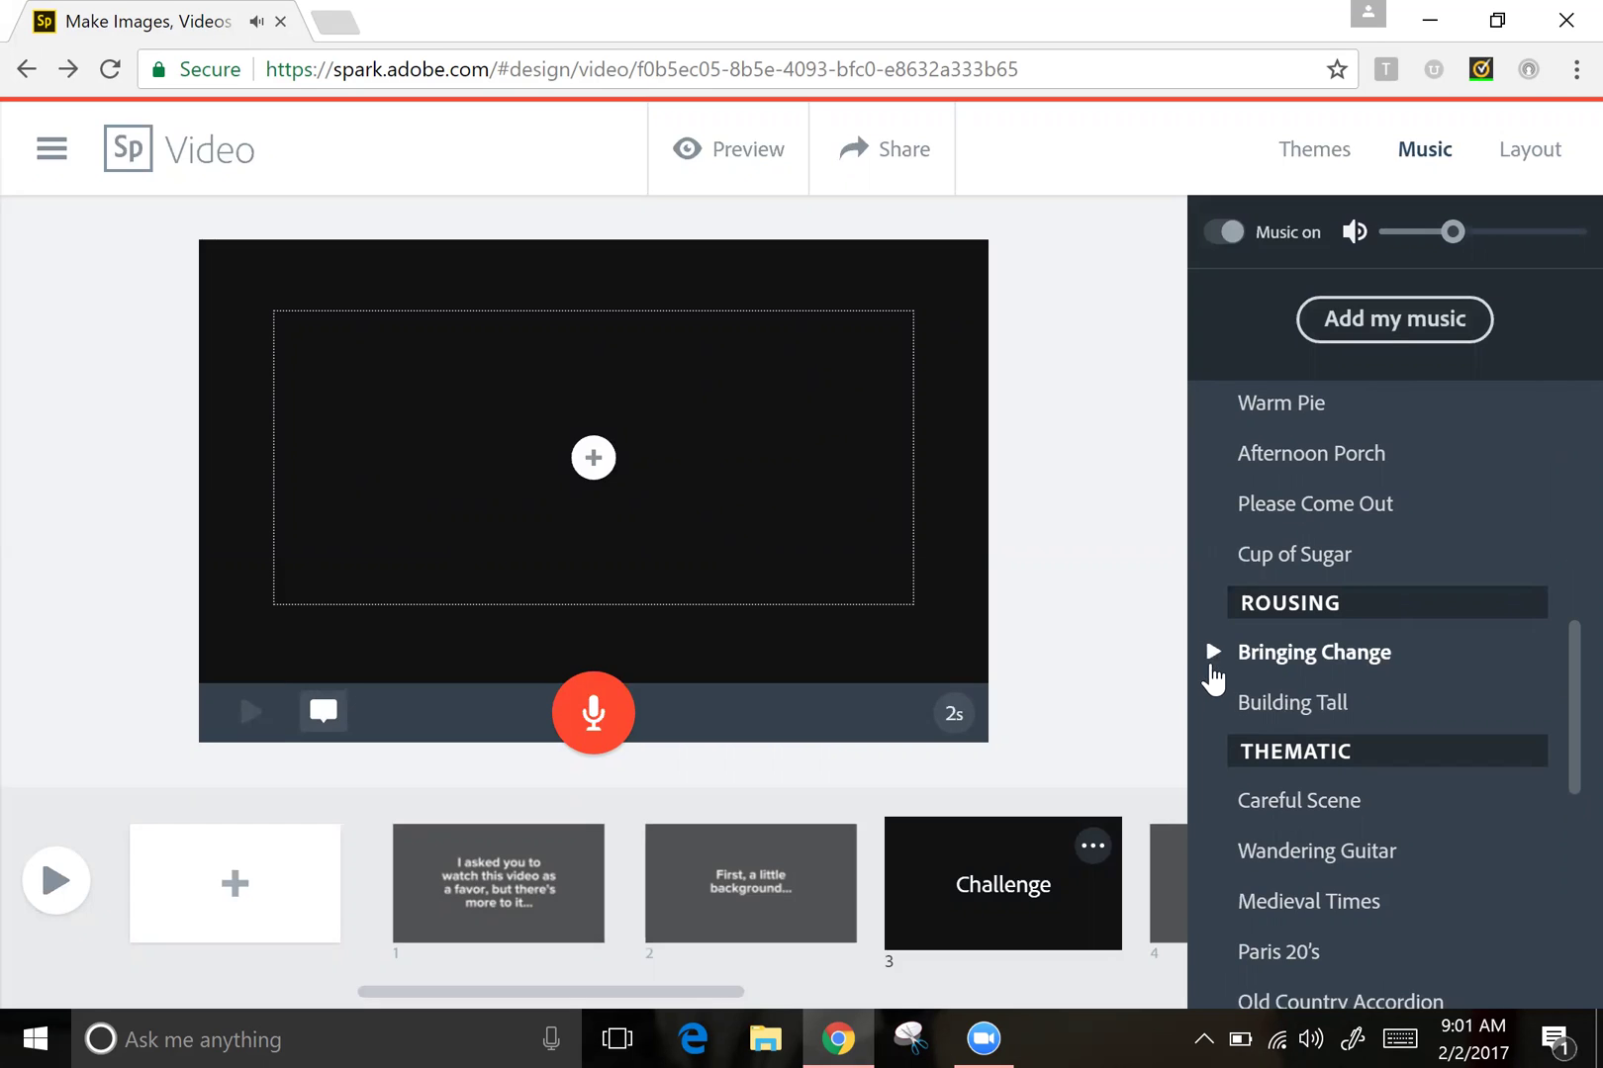
click(1213, 801)
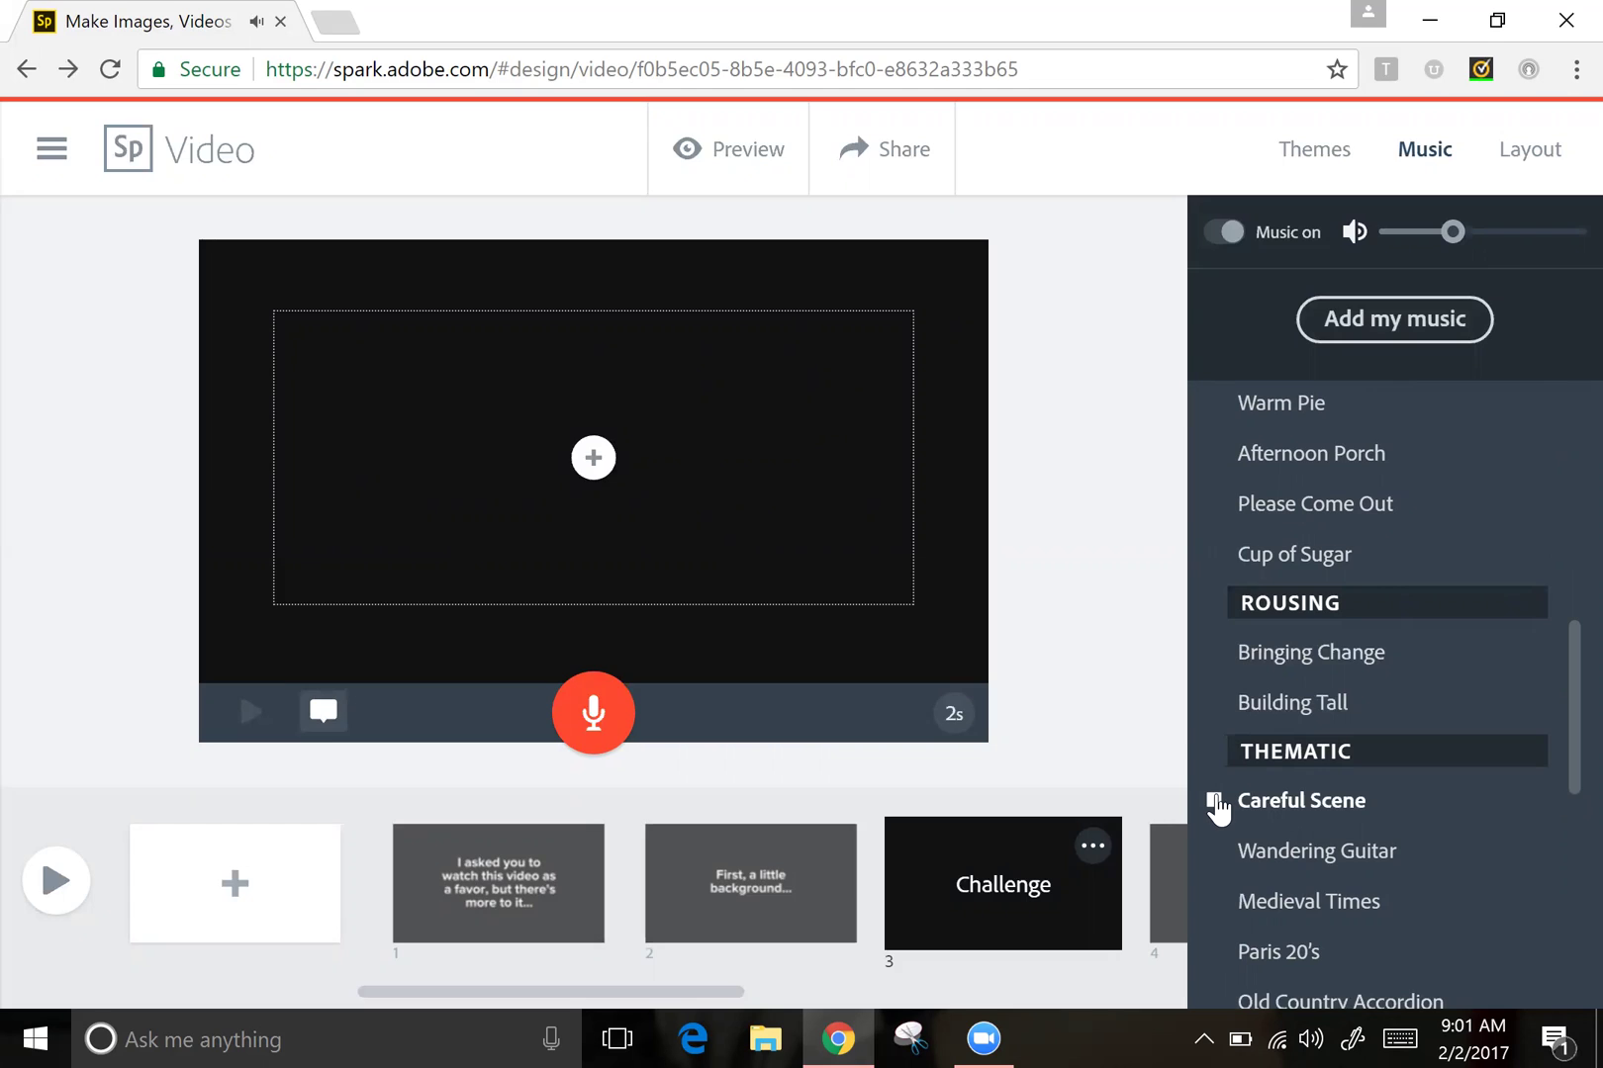
click(1213, 505)
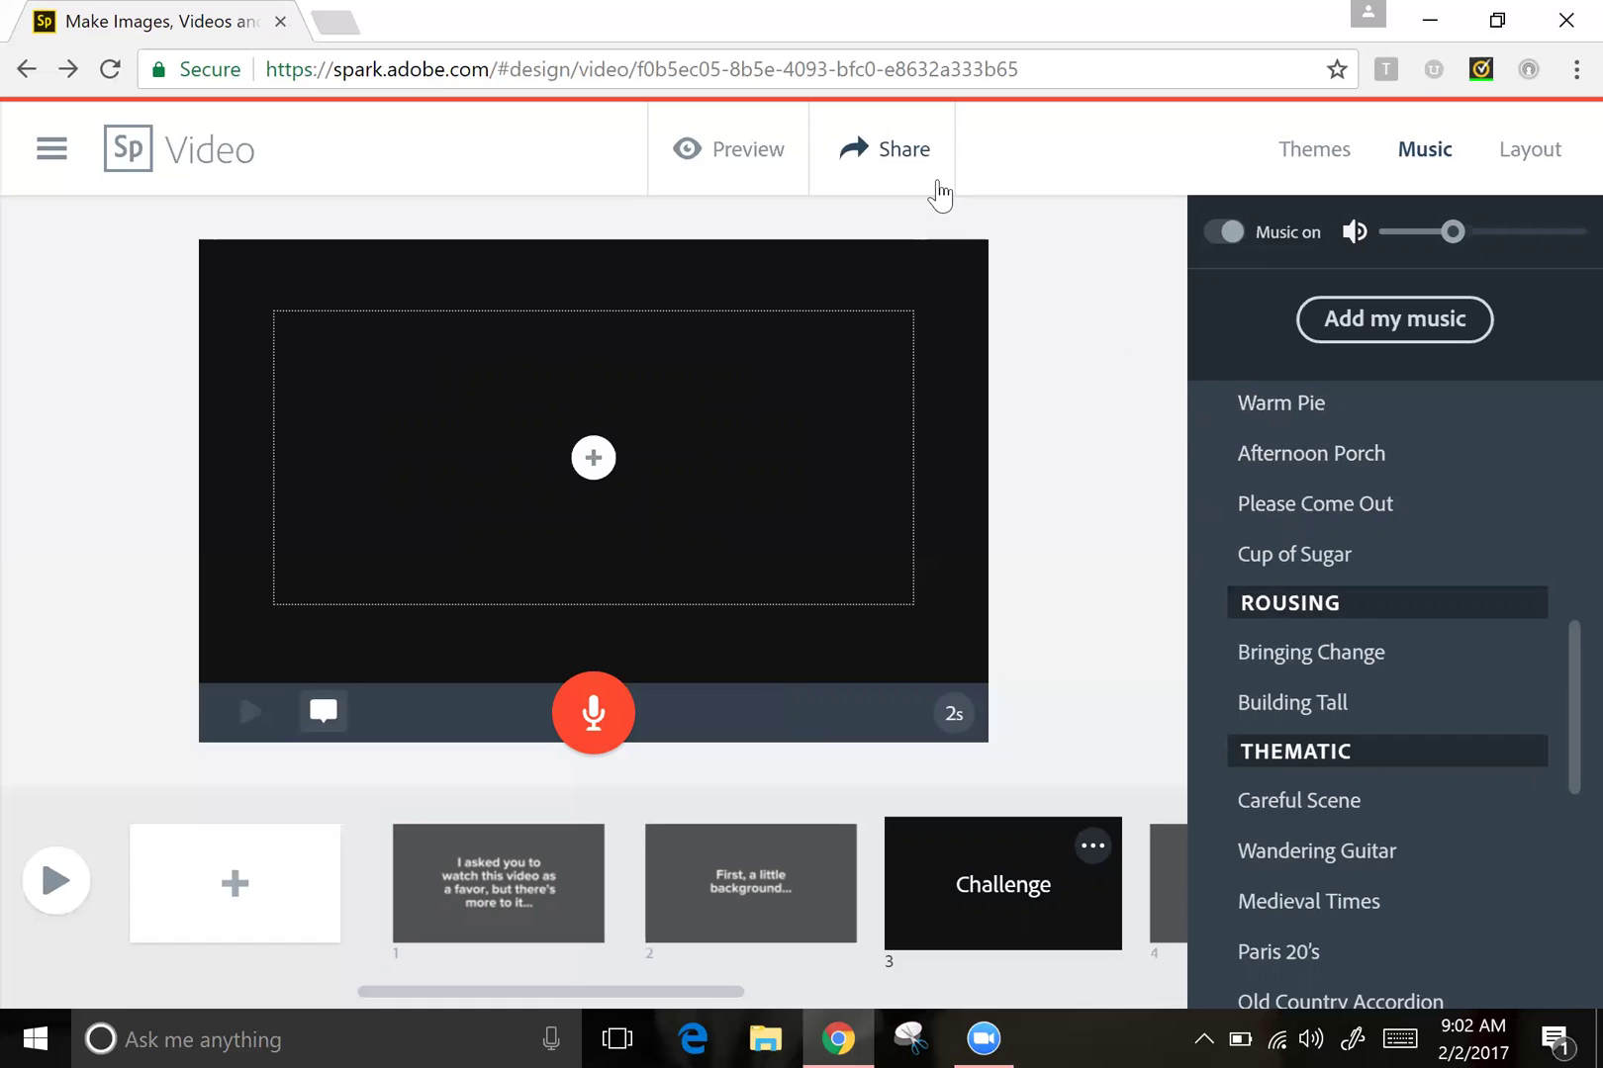
Publish the story under the Education category and create its public link.
click(902, 176)
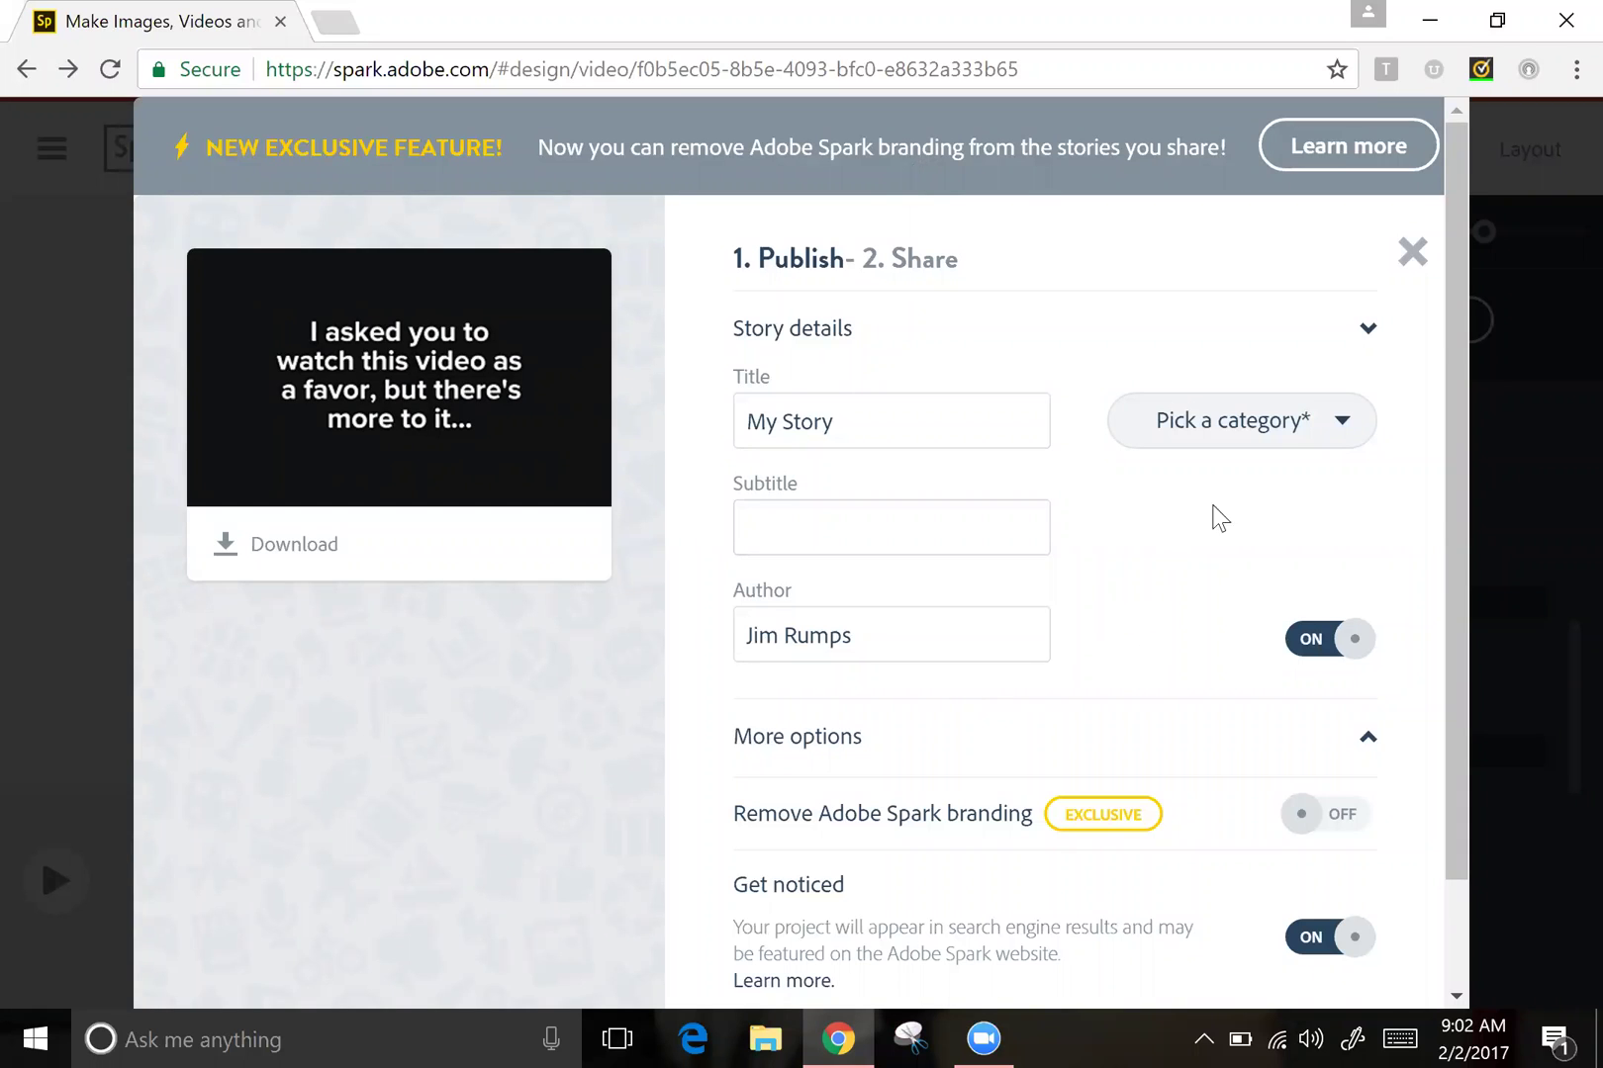
click(1326, 444)
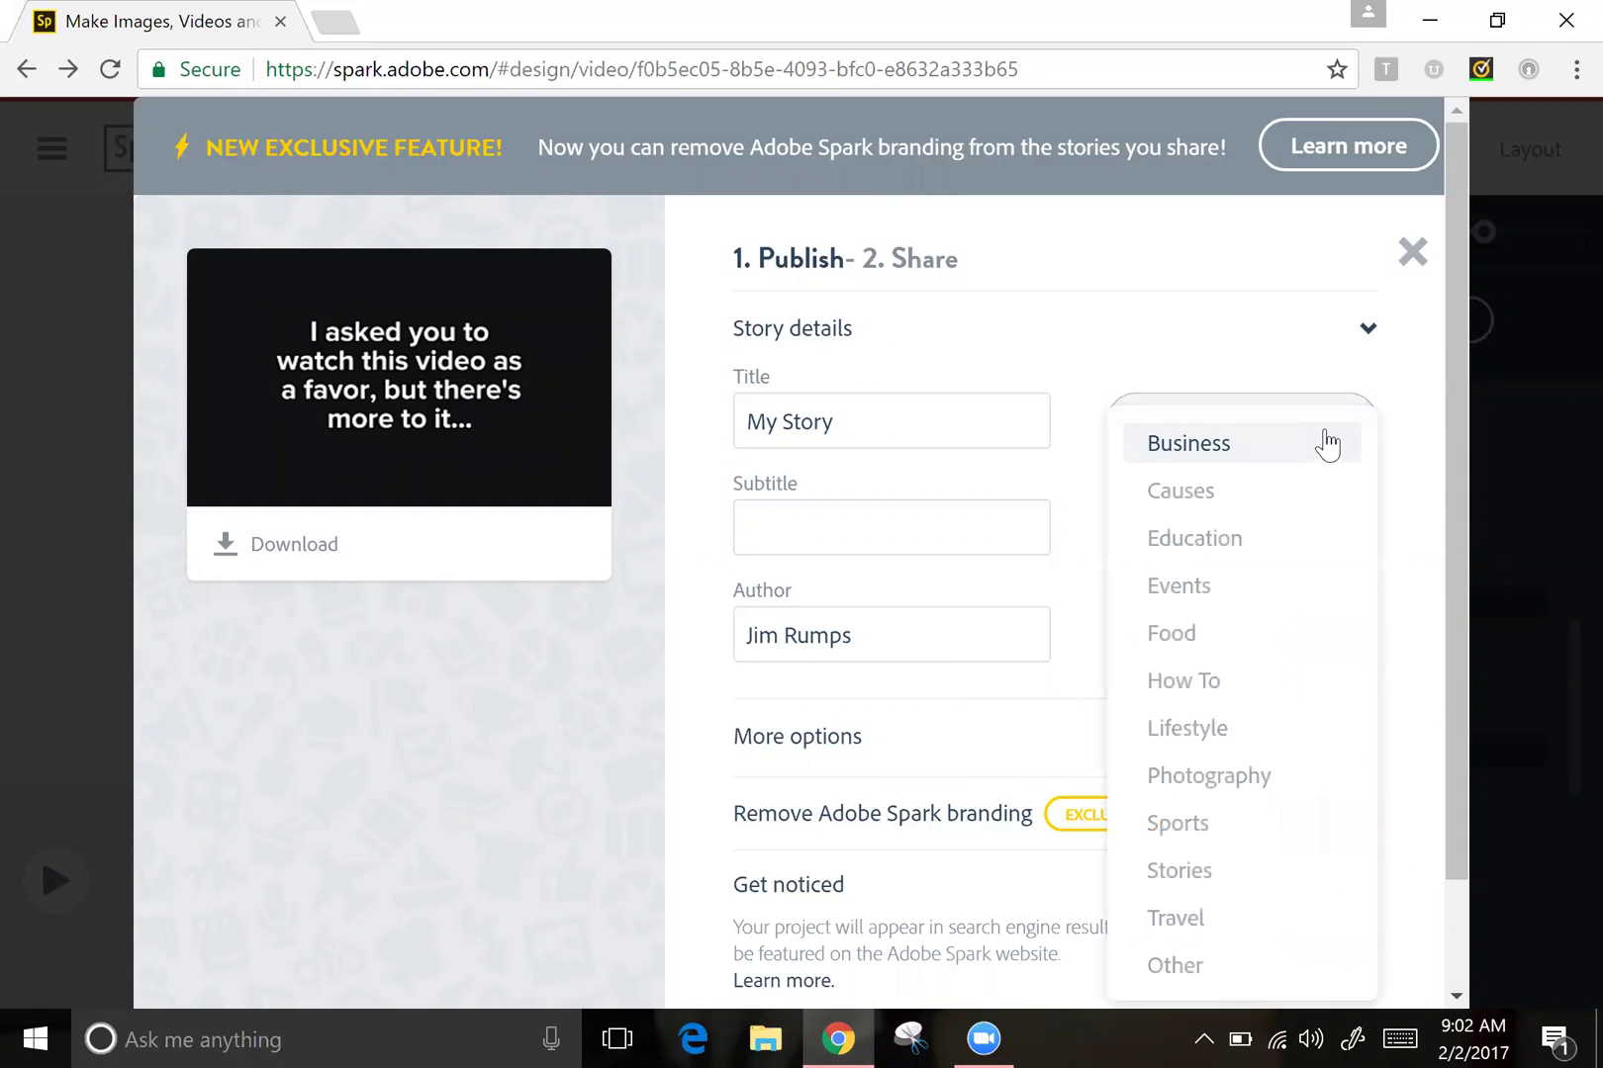
click(1228, 552)
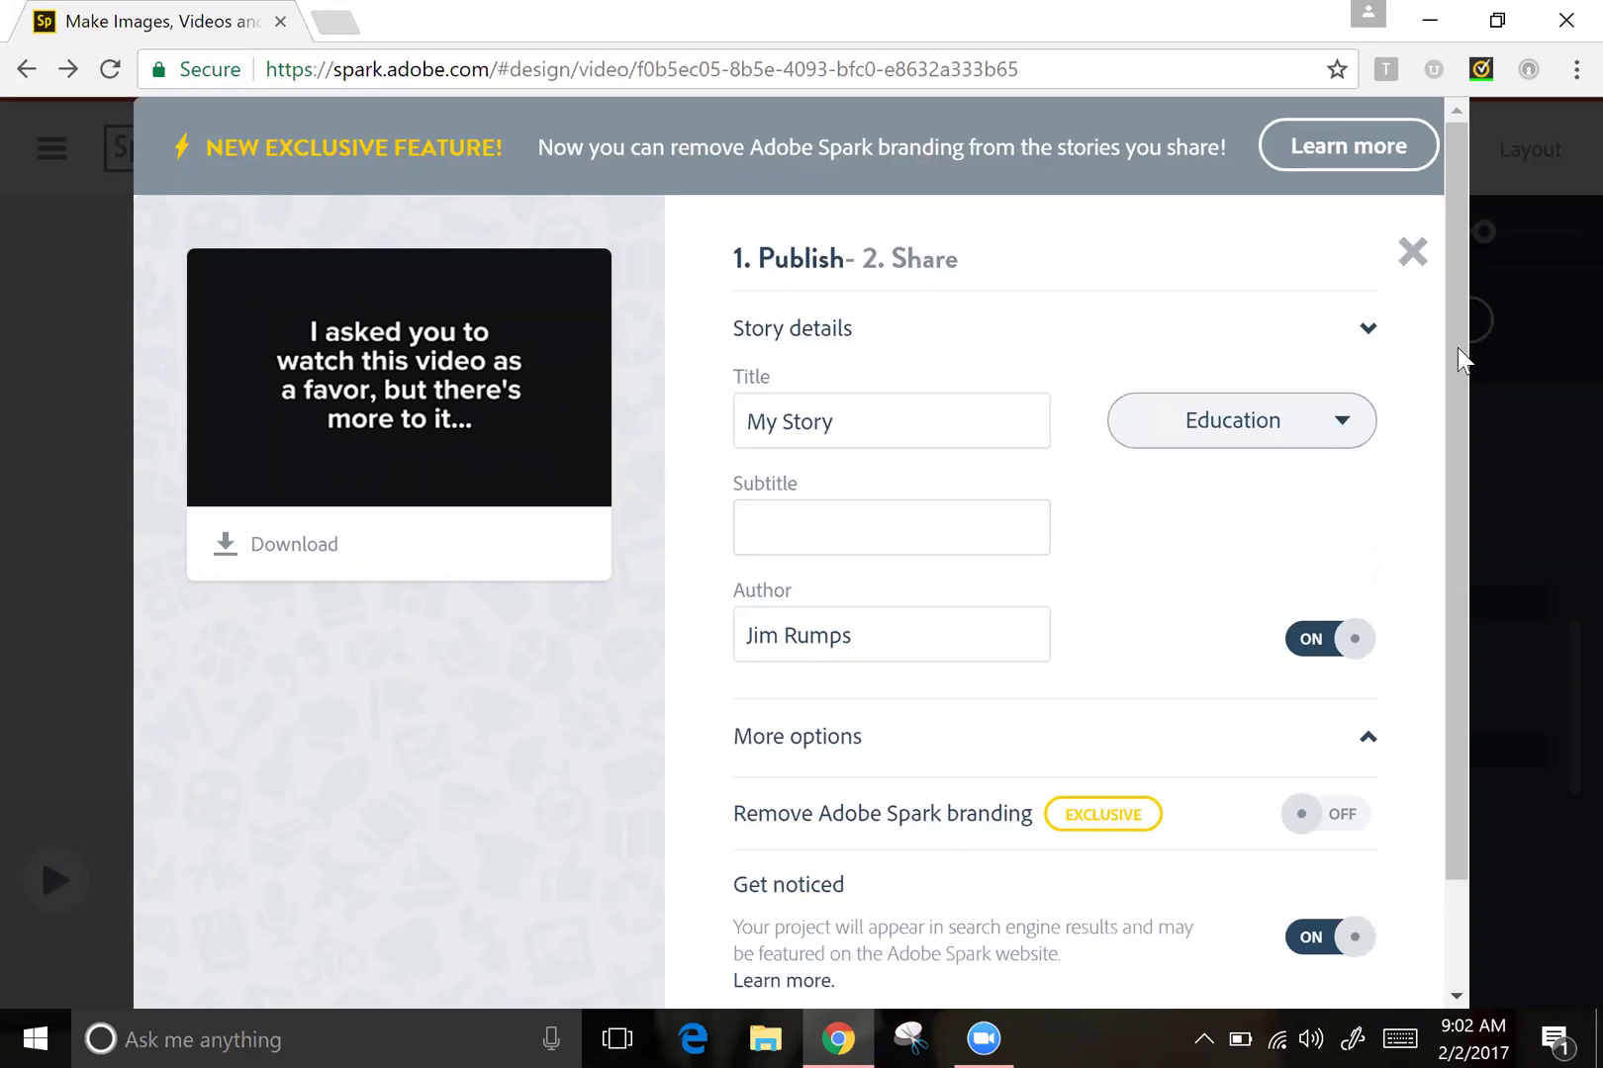
drag(1458, 347, 1470, 507)
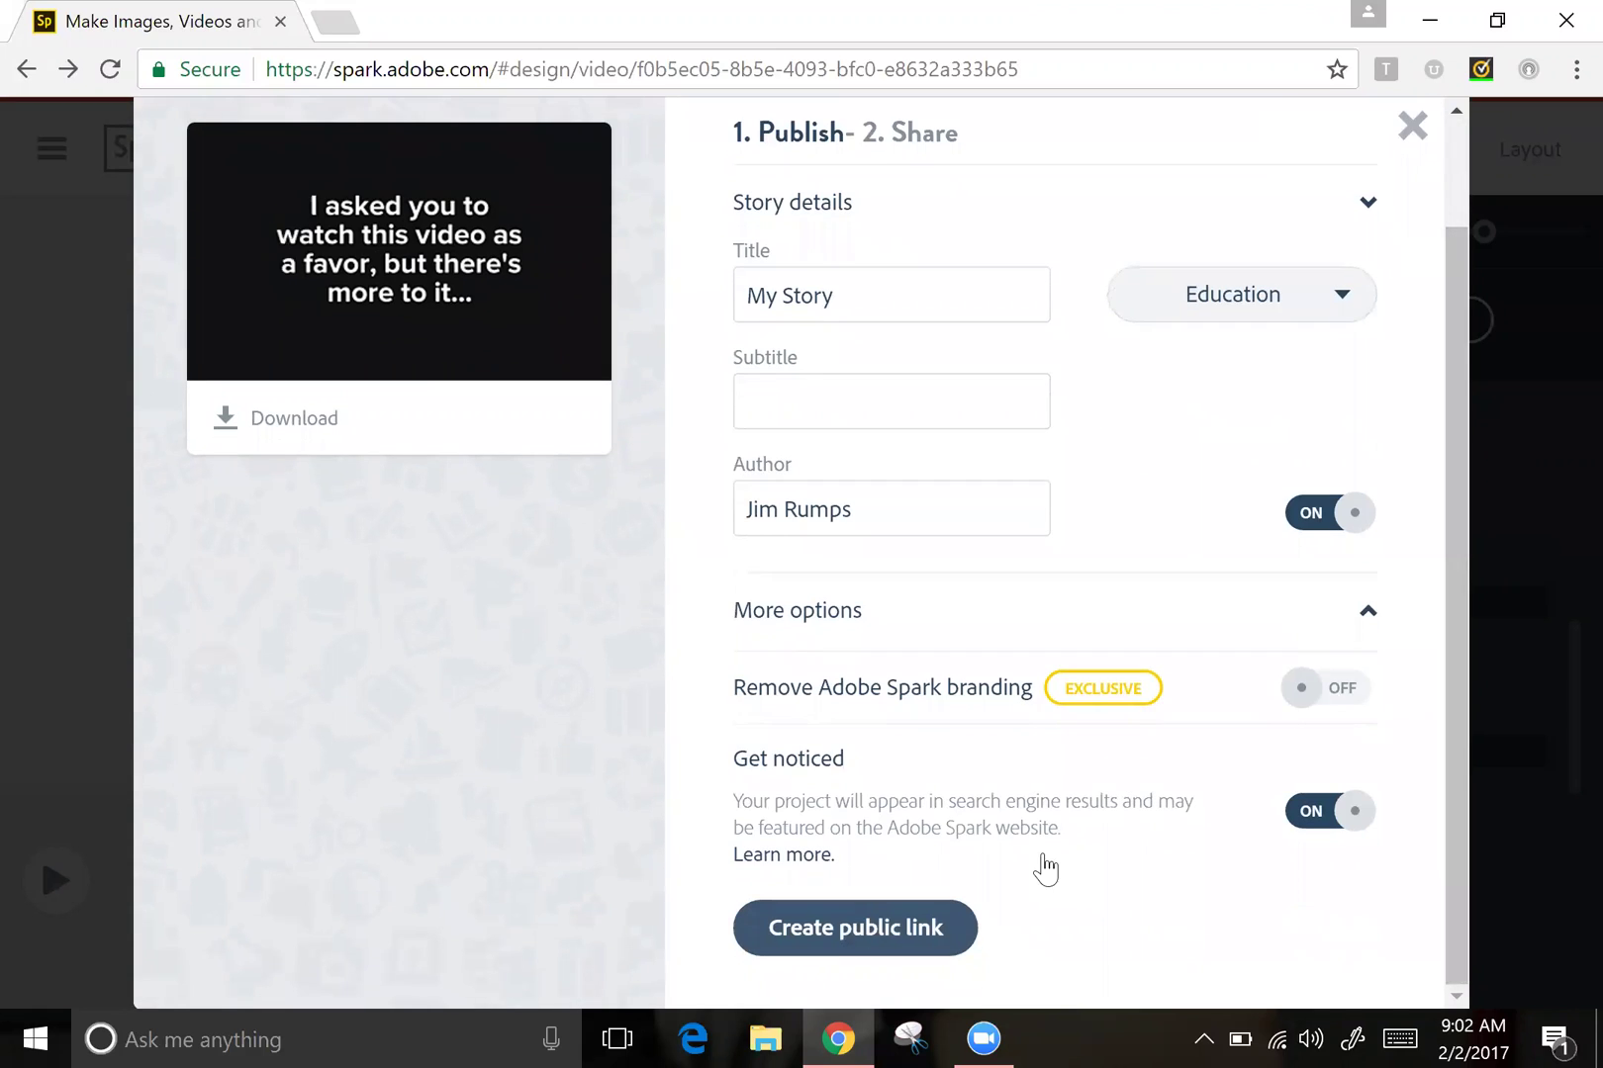
click(895, 934)
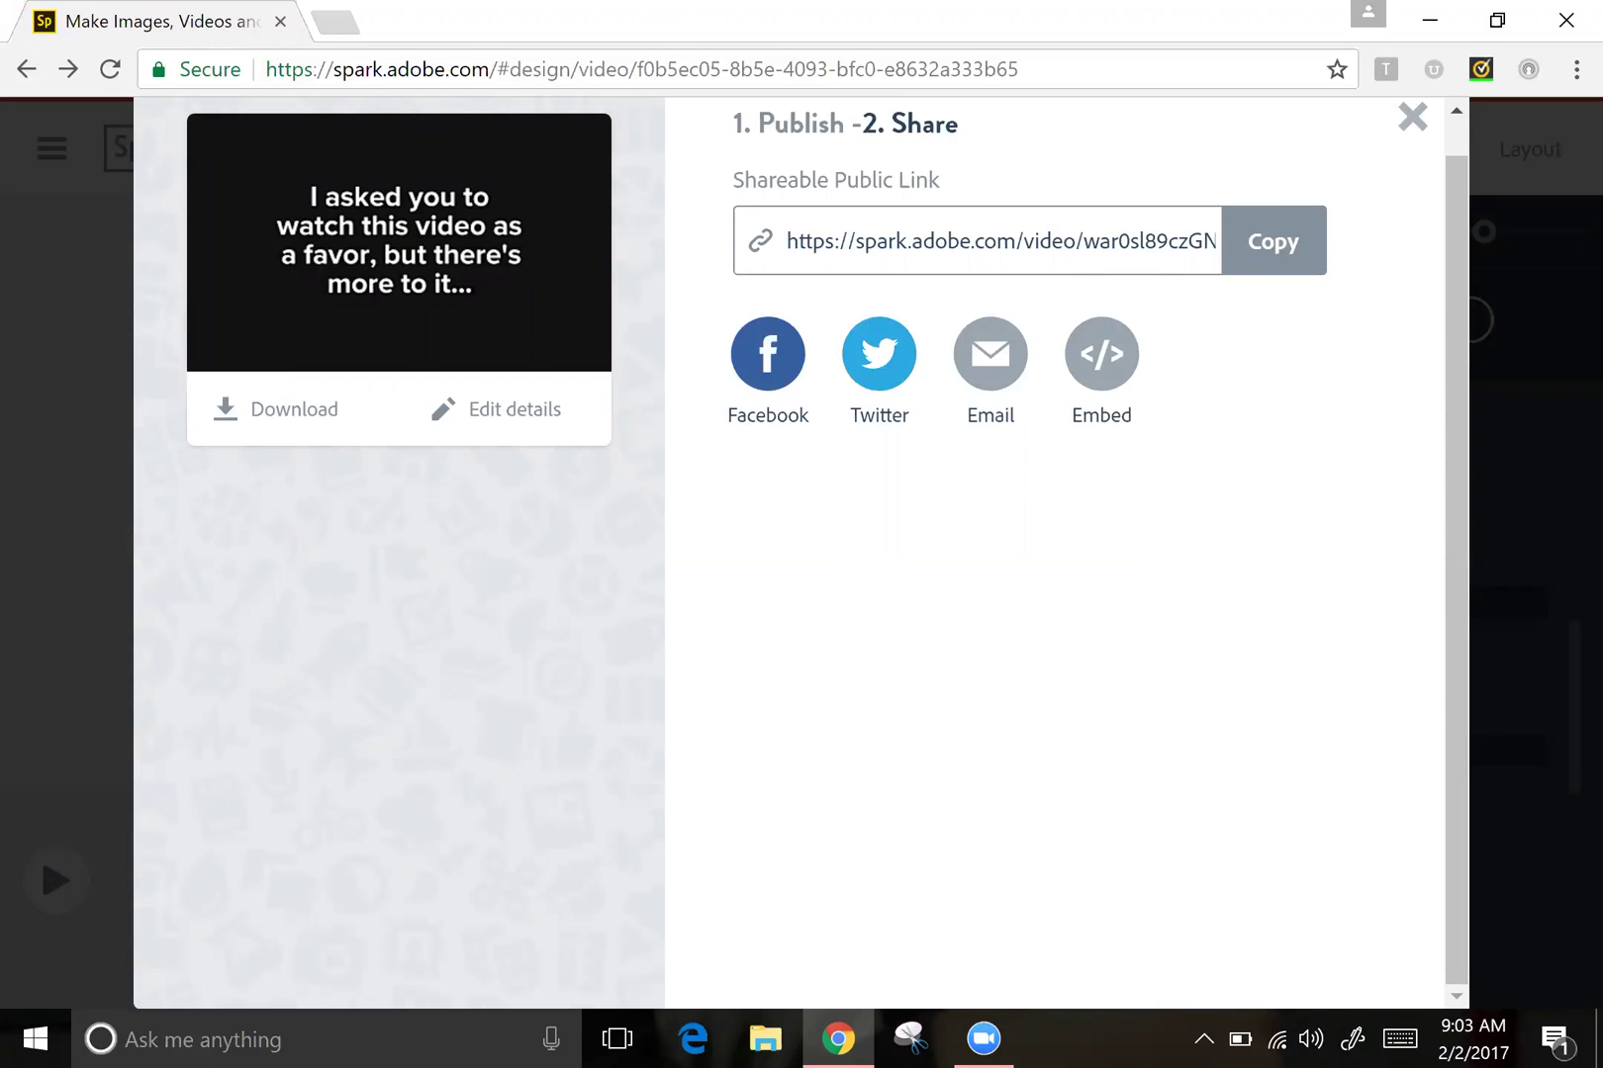
Reveal the video's 960×540 embed iframe code and copy the shareable public link.
click(1273, 241)
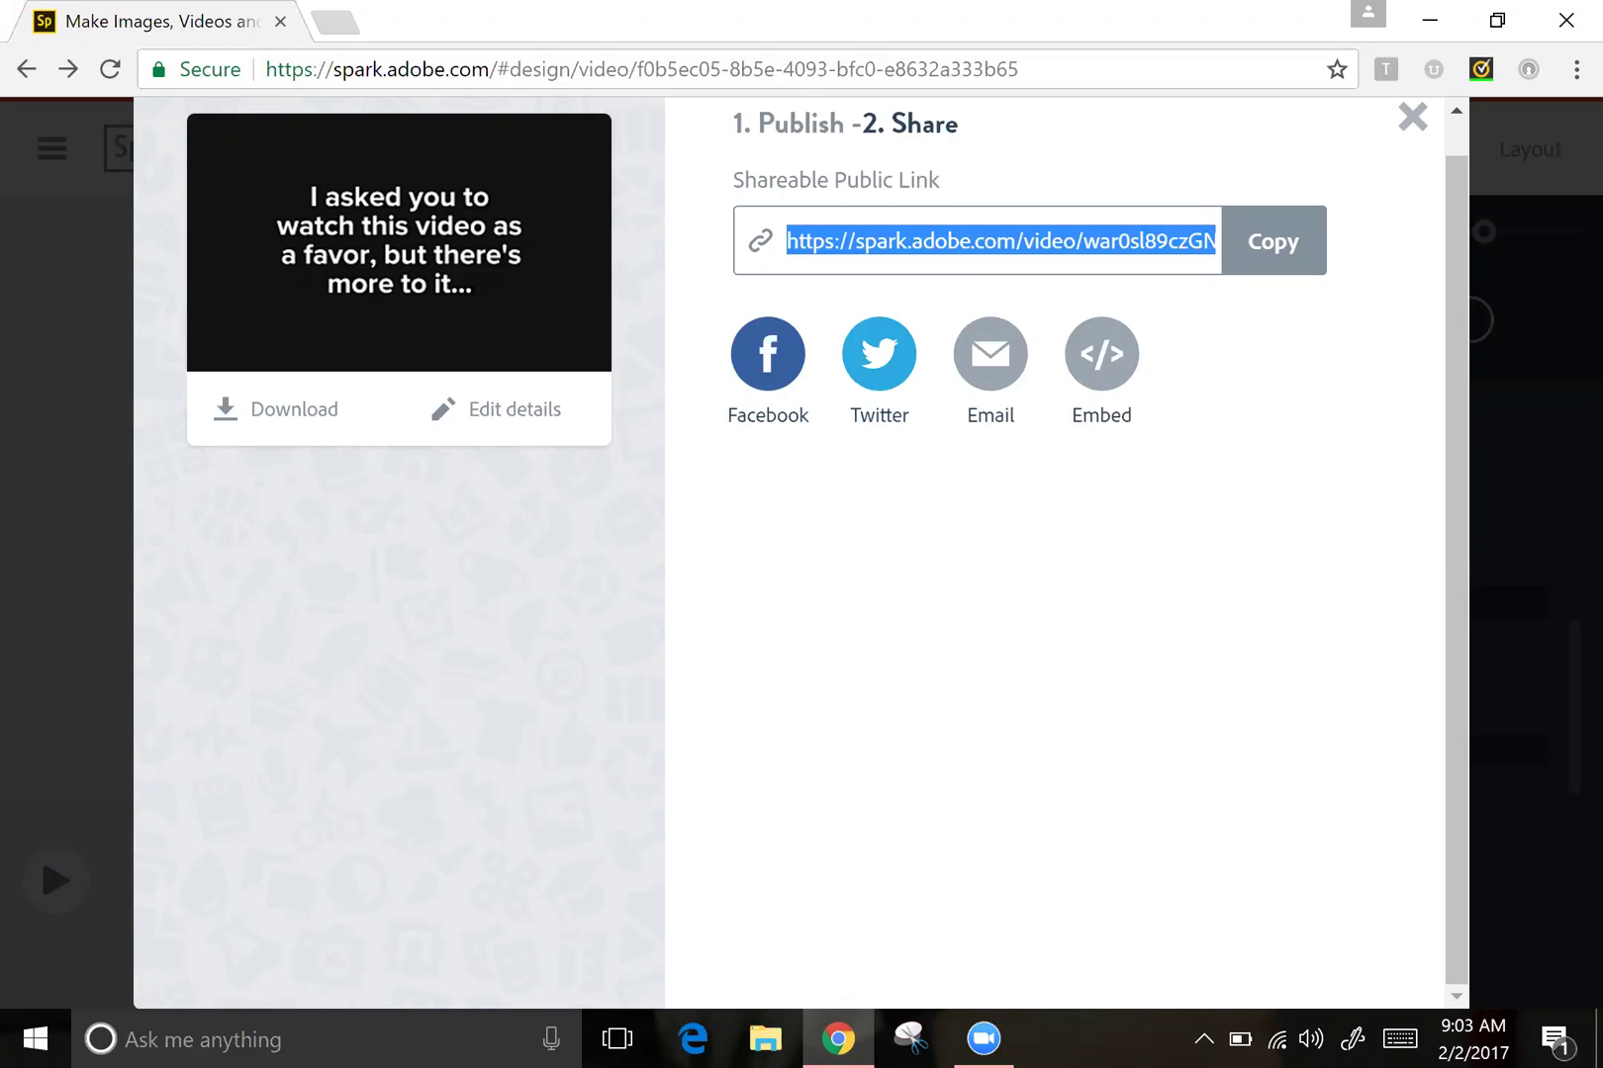
click(1117, 368)
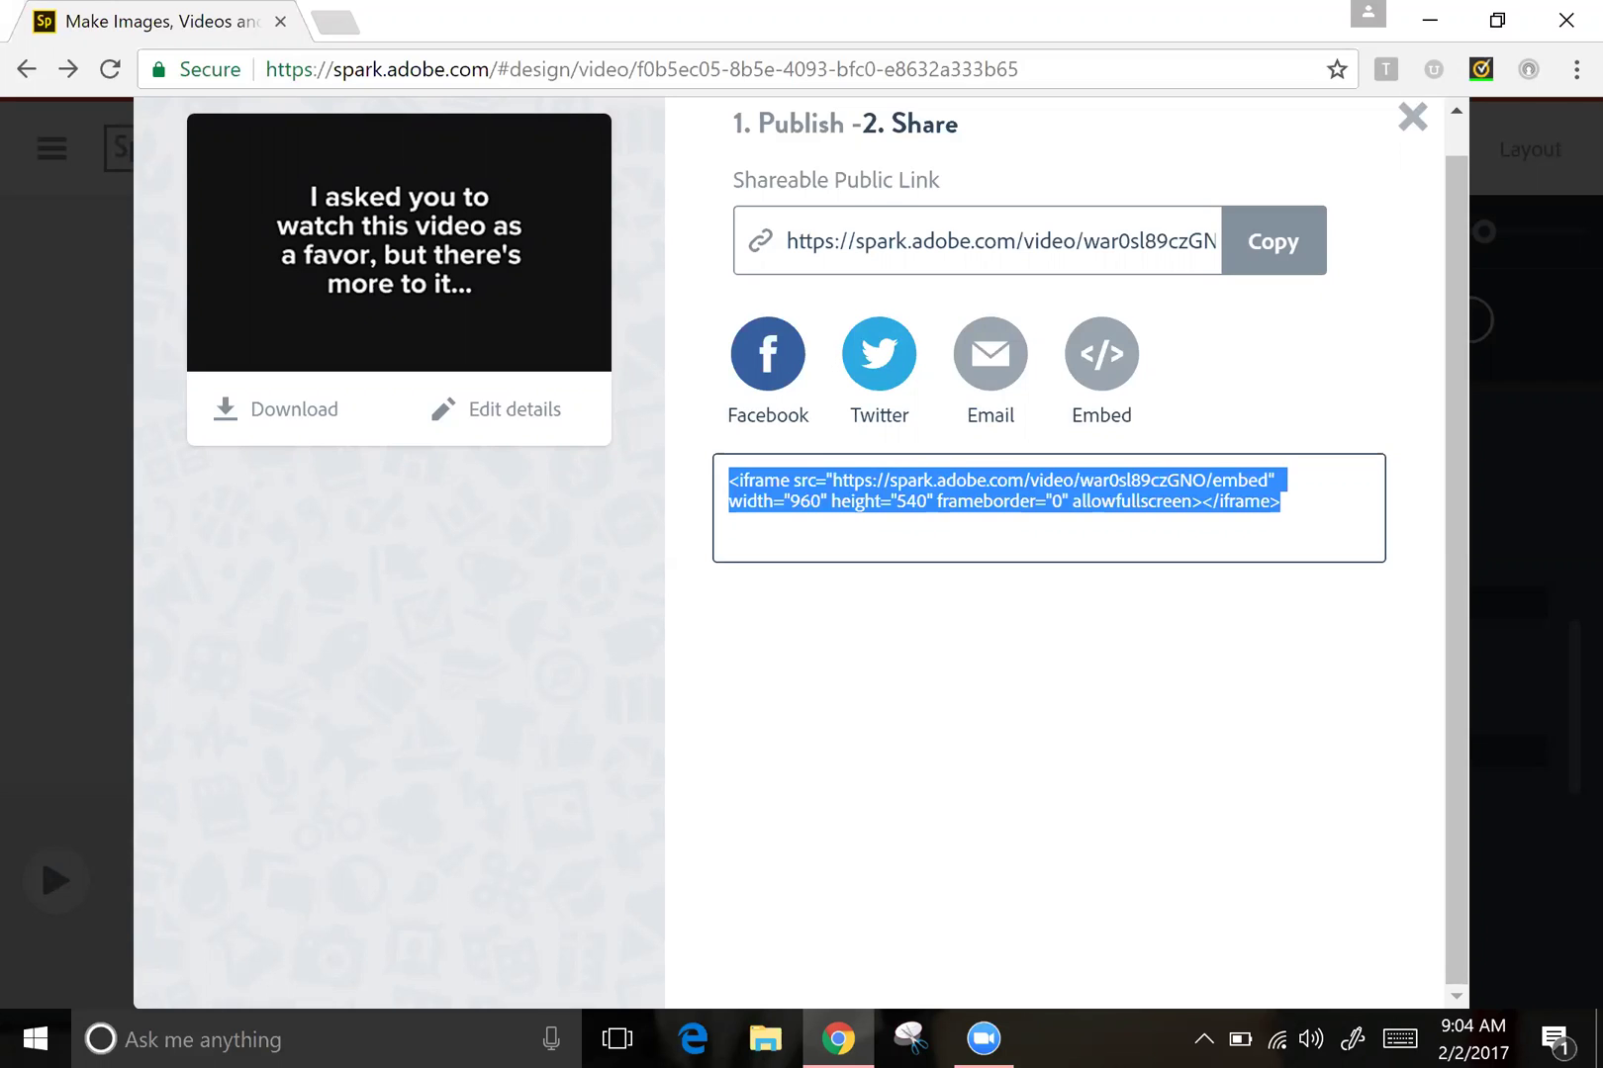
click(1273, 249)
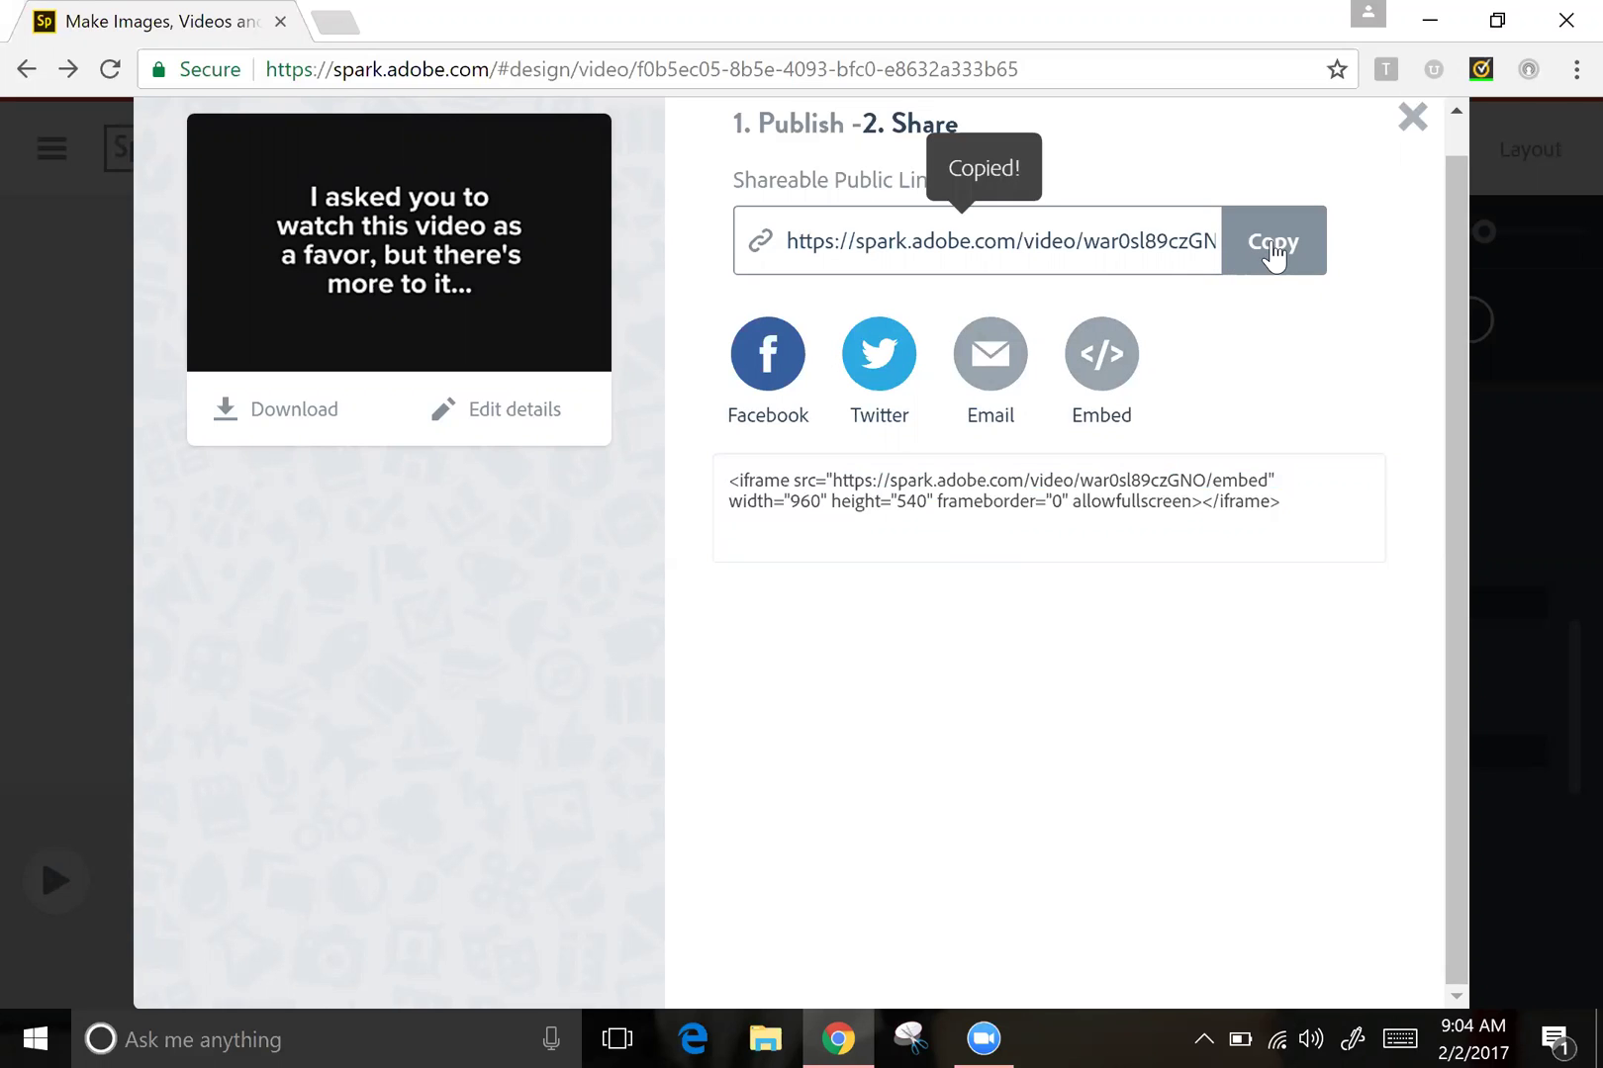